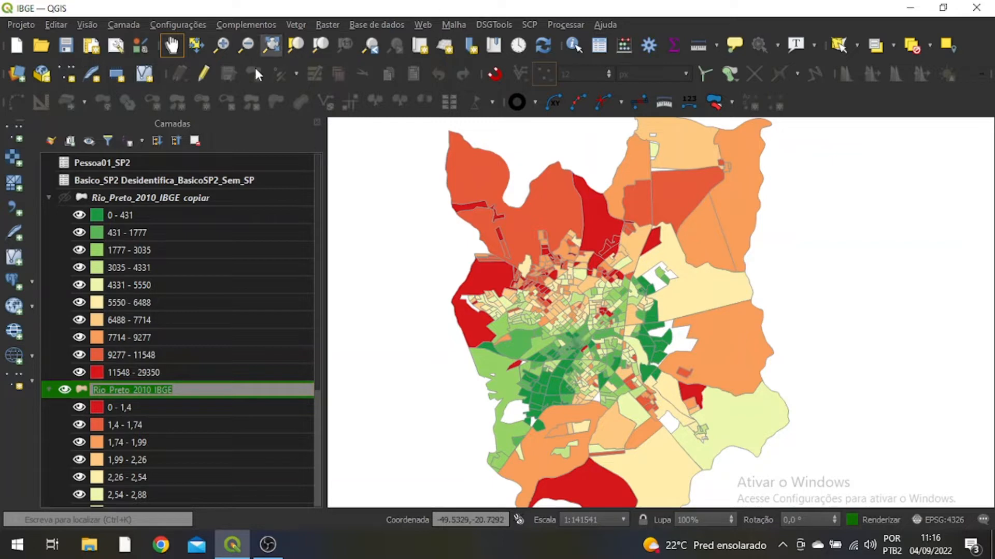
# Display the Rio_Preto_2010_IBGE copiar layer on the map for comparison and hide it again.
pyautogui.click(104, 197)
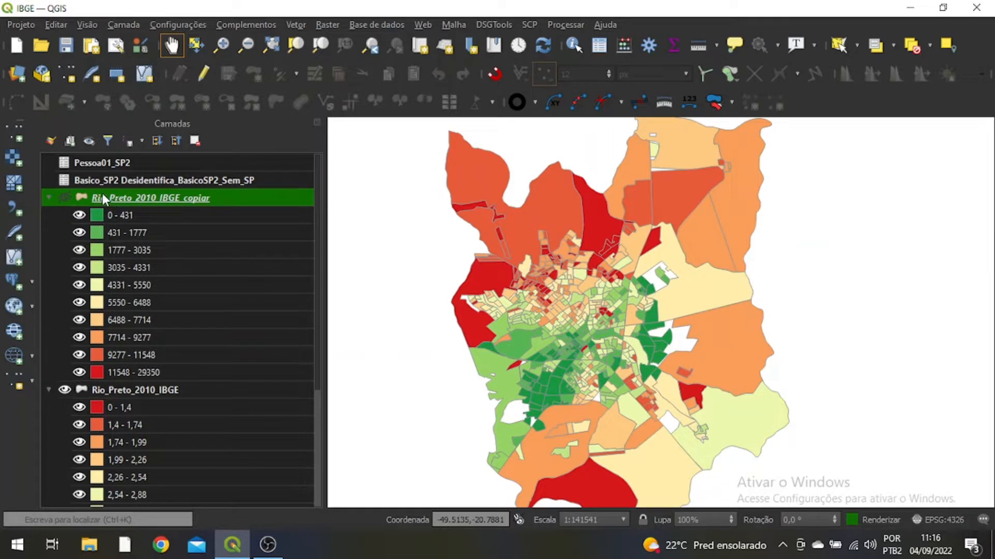
pyautogui.click(64, 198)
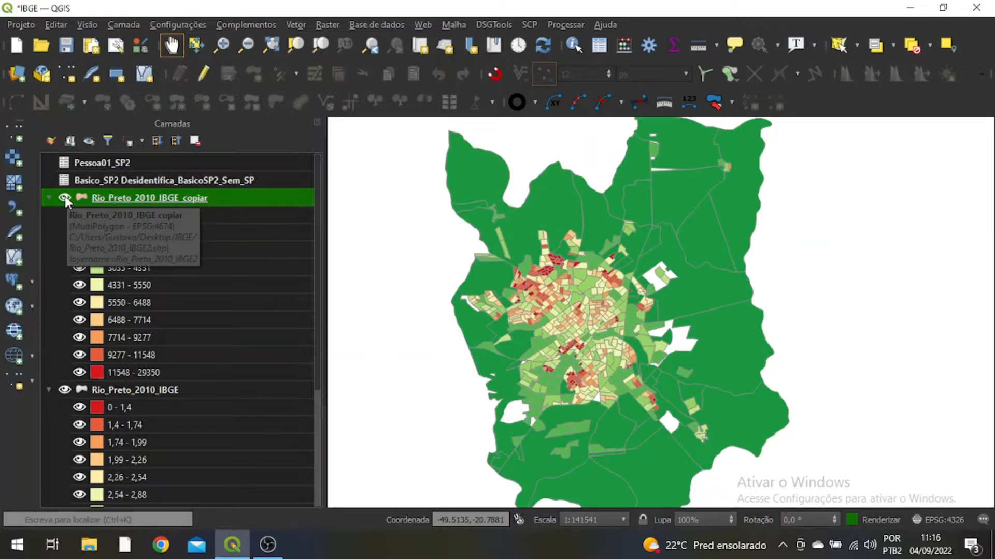
pyautogui.click(64, 197)
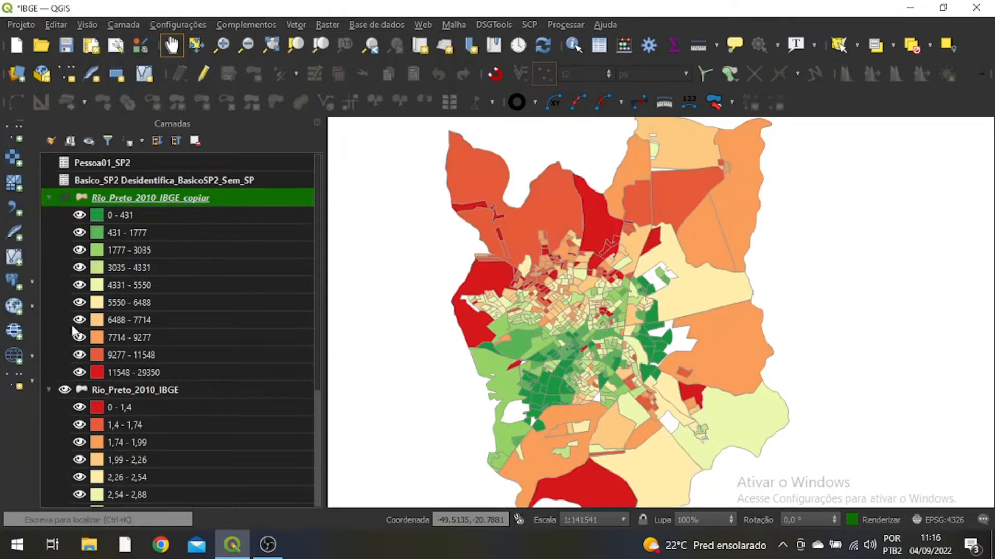
# Examine the class ranges of the Rio_Preto_2010_IBGE layer and their distribution across the city map.
pyautogui.click(123, 394)
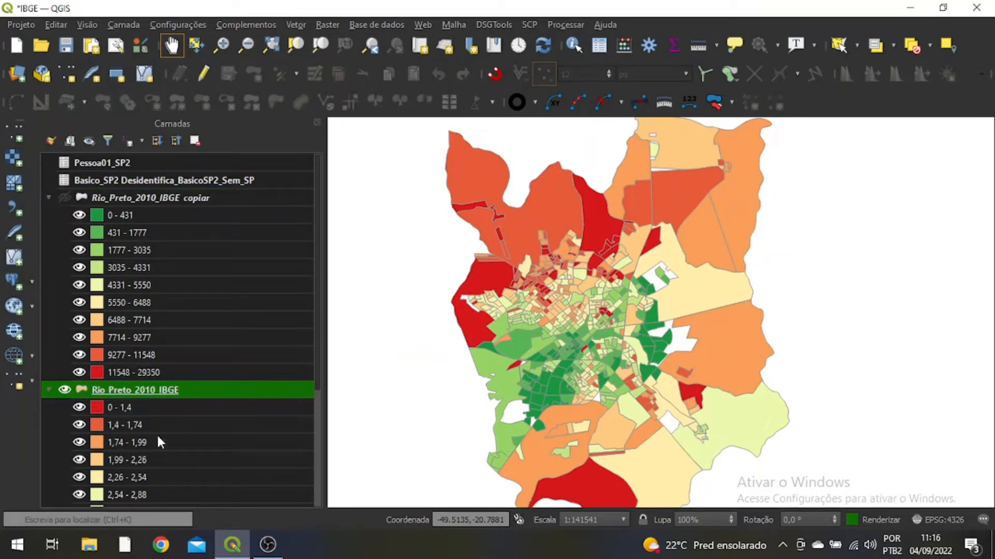
pyautogui.scroll(-3, 158, 414)
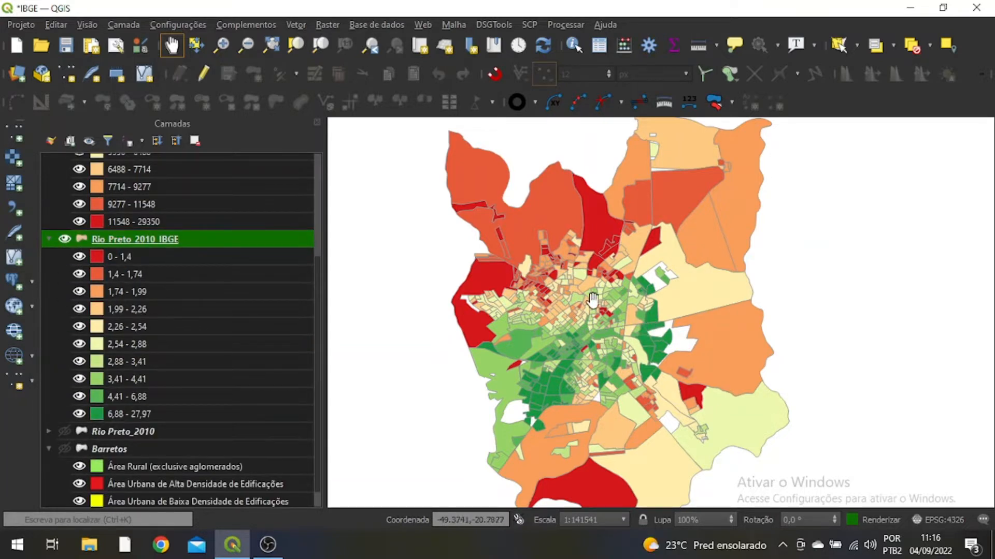
pyautogui.scroll(1, 600, 307)
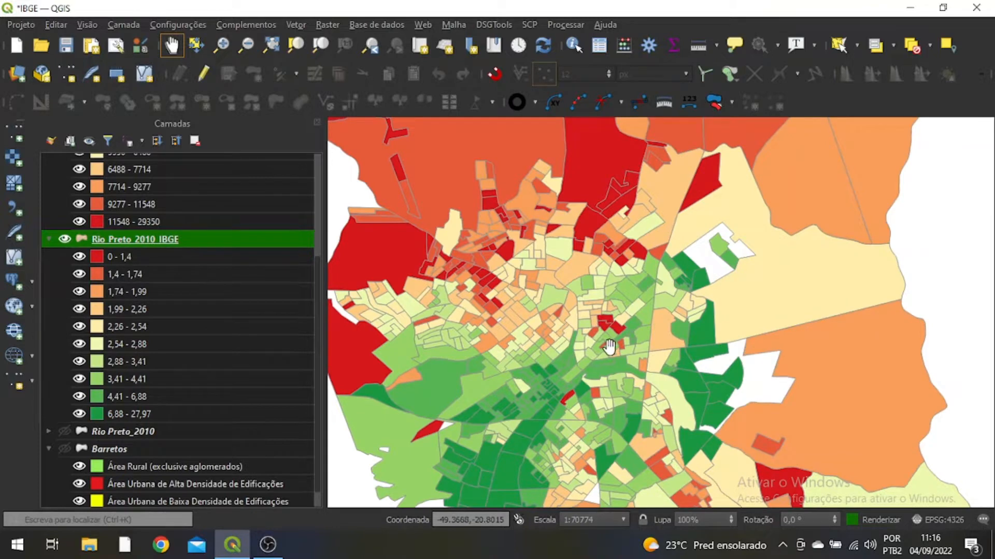
pyautogui.scroll(-1, 610, 346)
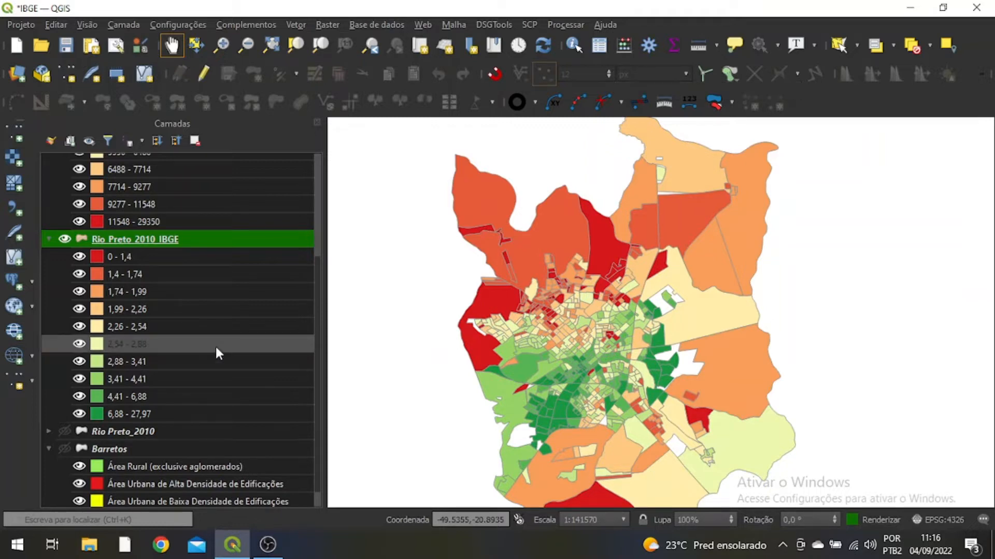
pyautogui.scroll(3, 215, 344)
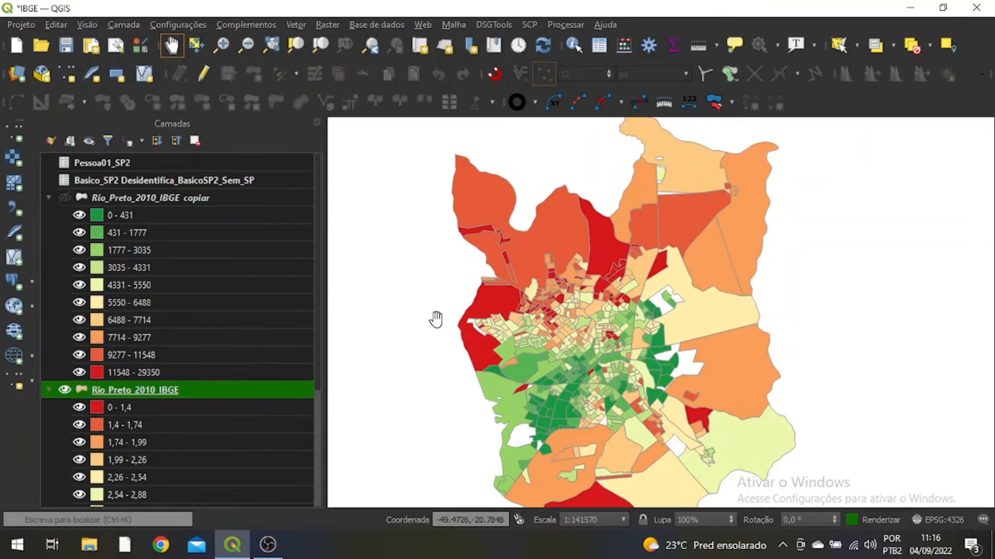
# Collapse the legend classes of the Rio_Preto_2010_IBGE copiar layer.
pyautogui.click(79, 266)
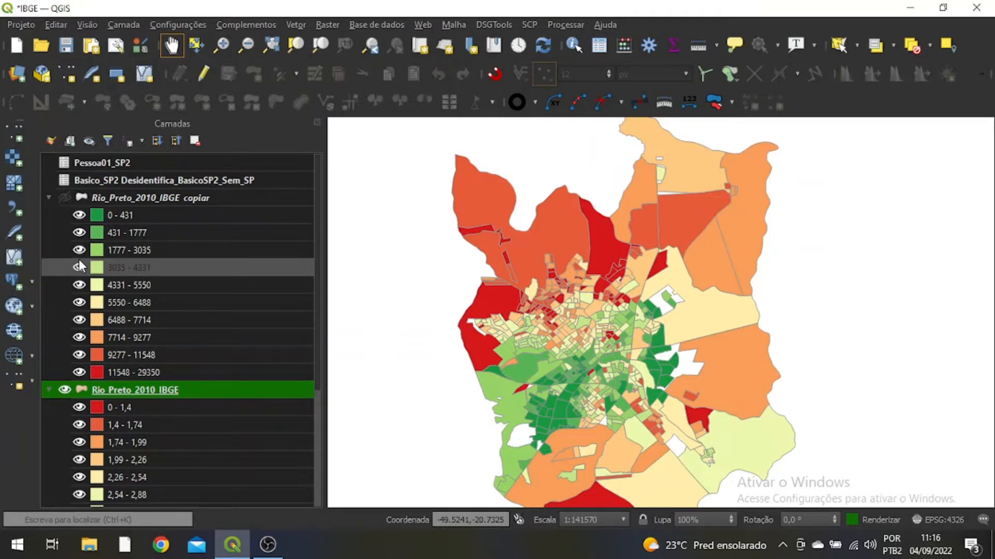
pyautogui.click(79, 265)
pyautogui.click(105, 200)
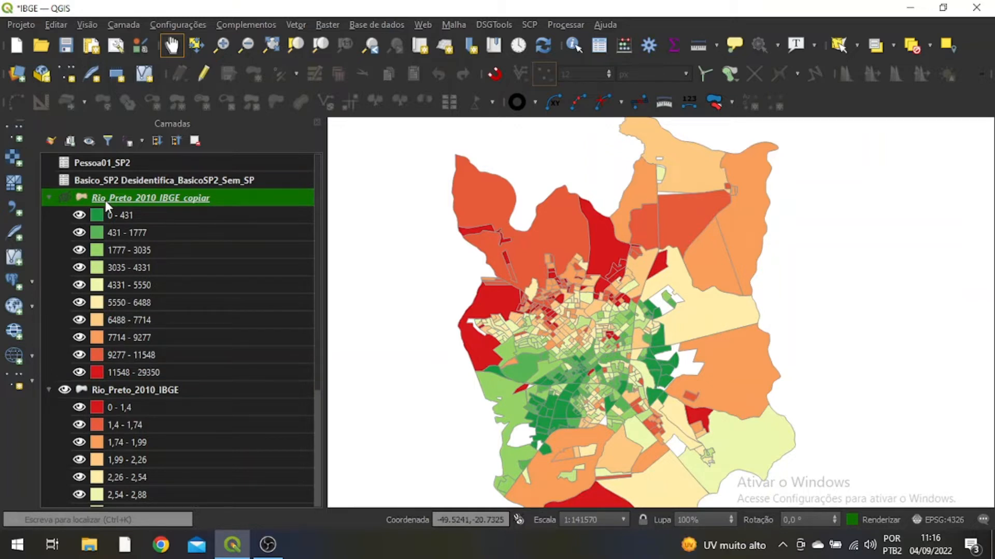
pyautogui.click(49, 198)
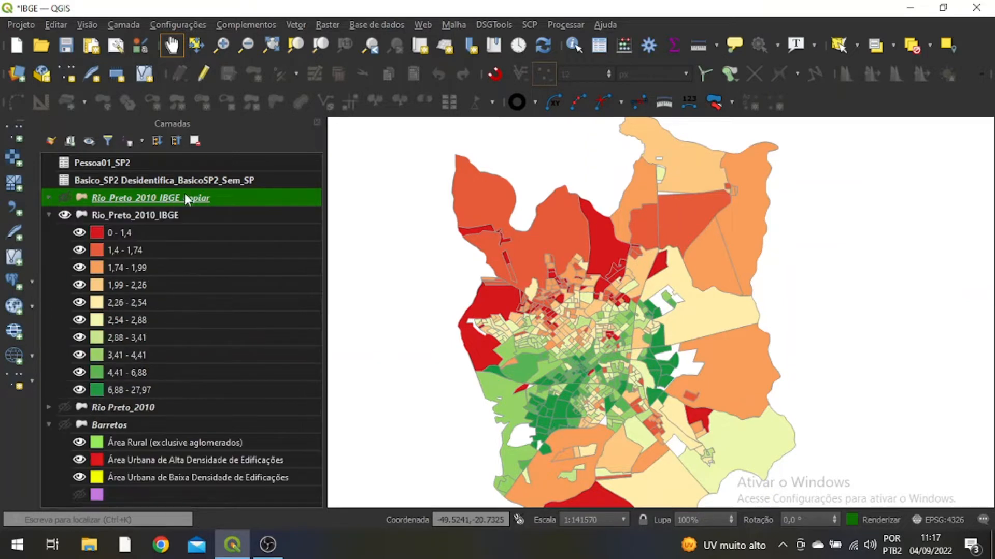
# Open the attribute table of the Rio_Preto_2010_IBGE layer and look through the CD_GEOCODI codes and the IBGE variable columns.
pyautogui.click(170, 217)
pyautogui.rightClick(170, 219)
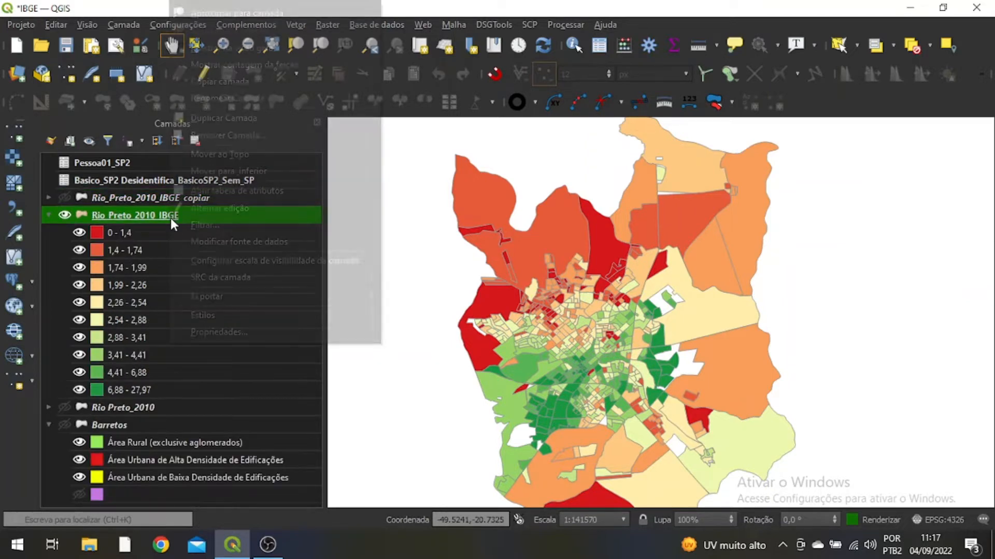
pyautogui.click(199, 192)
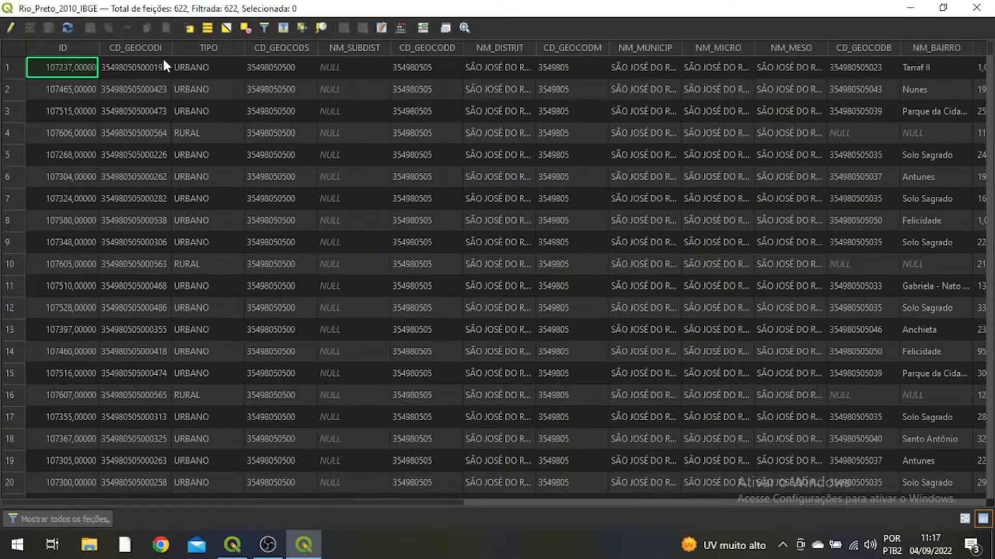
pyautogui.click(112, 69)
pyautogui.moveTo(117, 68); pyautogui.dragTo(123, 160)
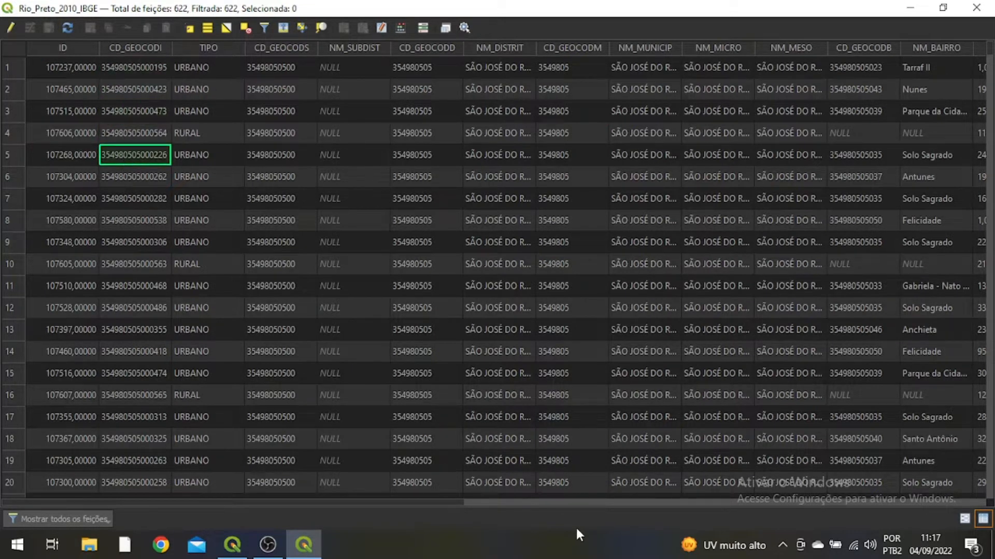
pyautogui.click(573, 502)
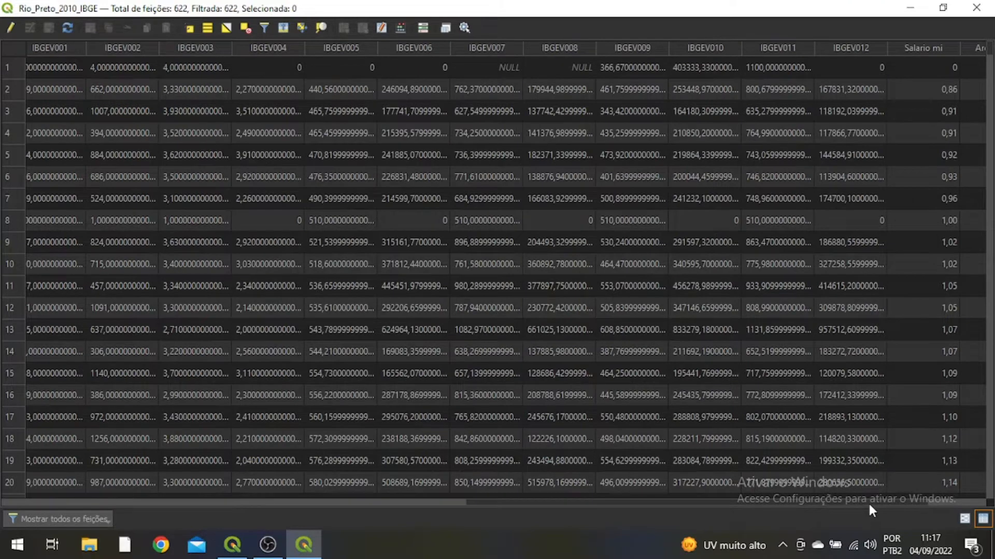
pyautogui.click(419, 501)
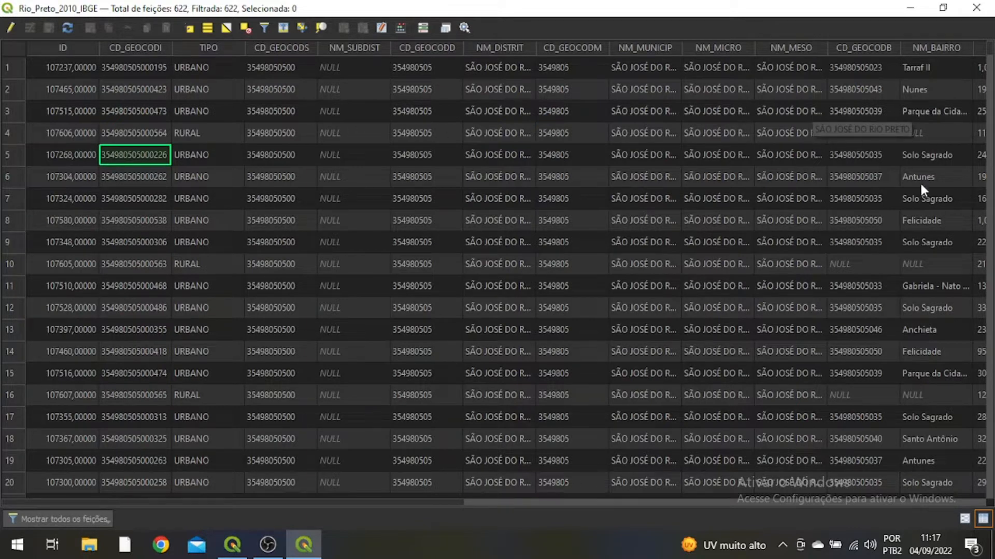
# Sort the attribute table by NM_BAIRRO in descending order and check the first neighbourhood rows.
pyautogui.click(933, 47)
pyautogui.click(932, 50)
pyautogui.click(933, 65)
pyautogui.click(930, 134)
pyautogui.click(924, 67)
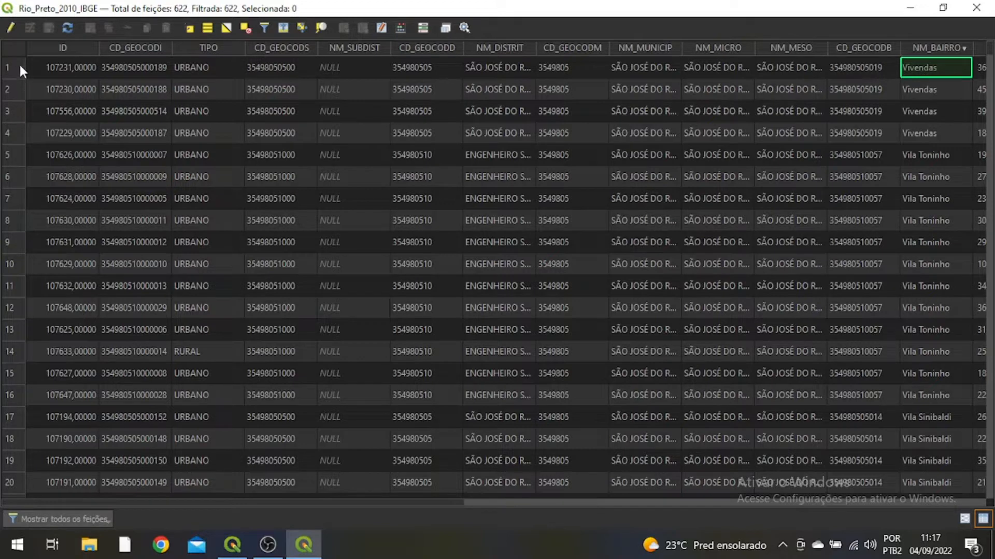
# Examine how the census sectors repeat for each neighbourhood in NM_BAIRRO, and close the attribute table.
pyautogui.click(927, 156)
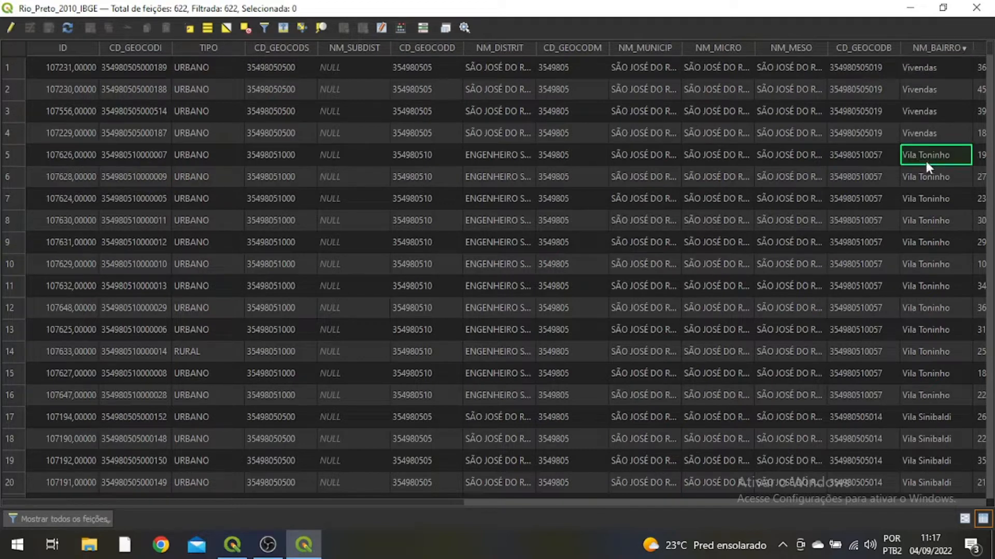
pyautogui.scroll(-2, 919, 191)
pyautogui.scroll(-3, 919, 188)
pyautogui.scroll(4, 920, 184)
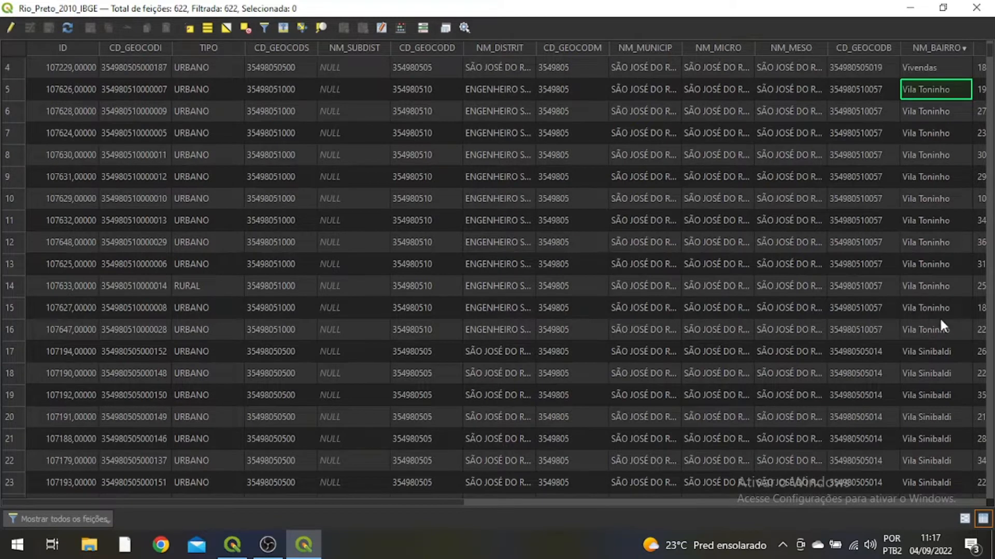
pyautogui.scroll(-6, 944, 311)
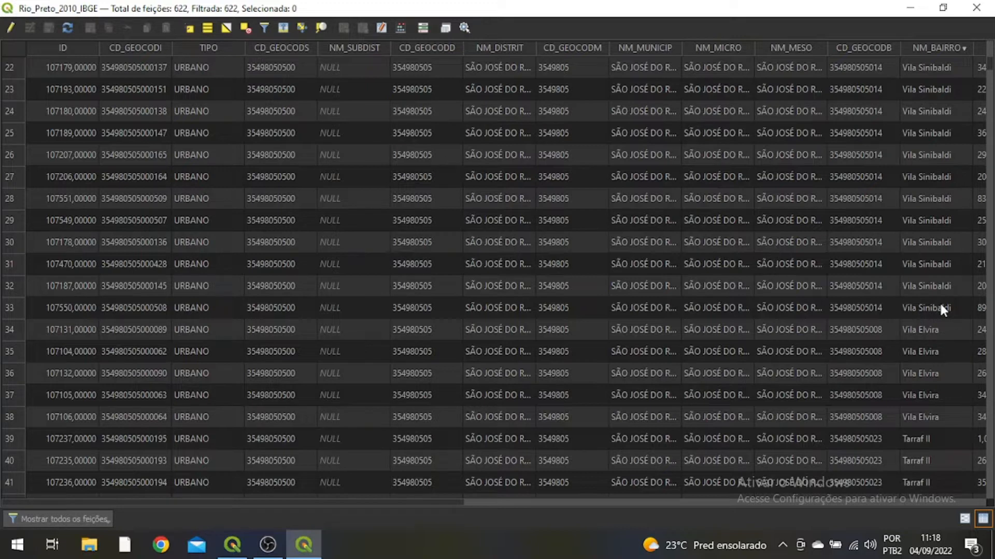
pyautogui.scroll(7, 927, 311)
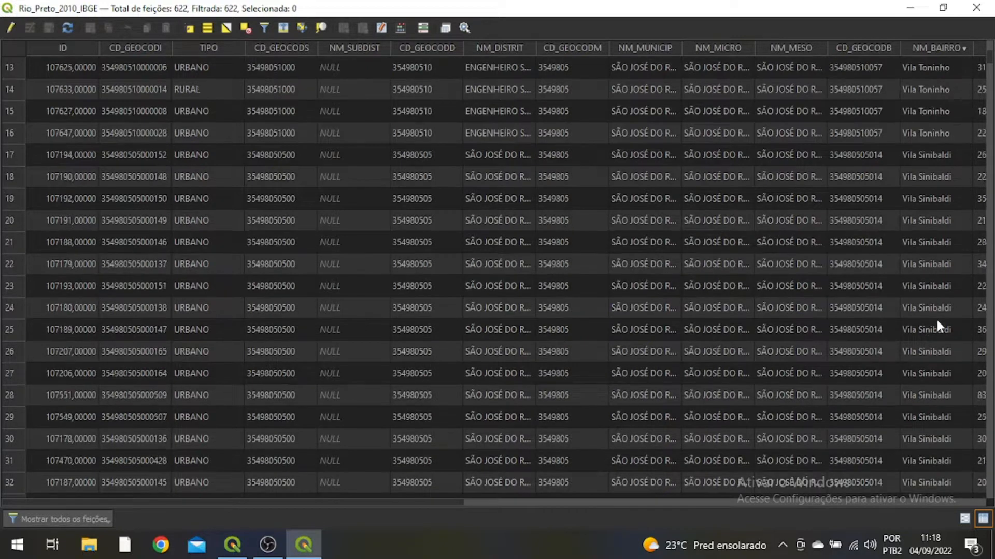
pyautogui.click(913, 178)
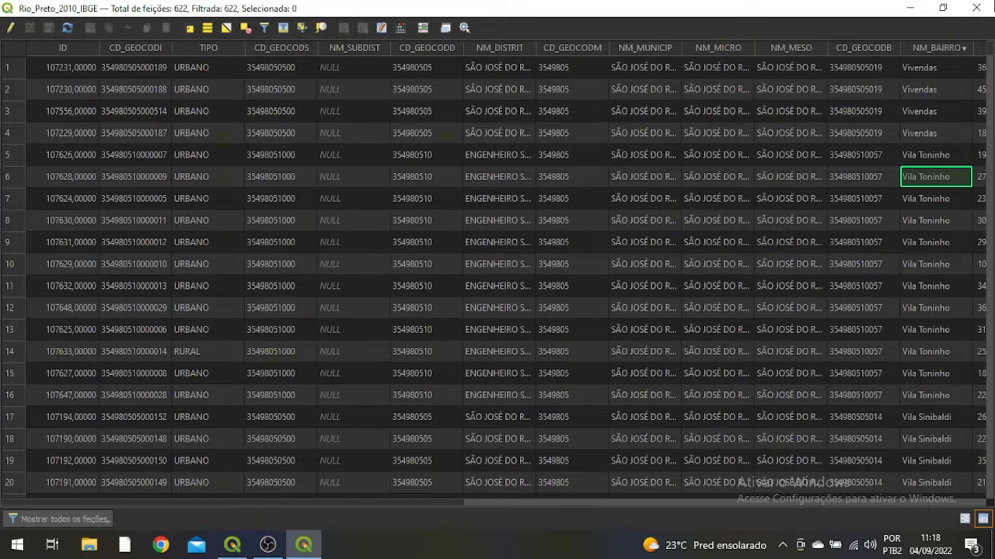
pyautogui.click(976, 8)
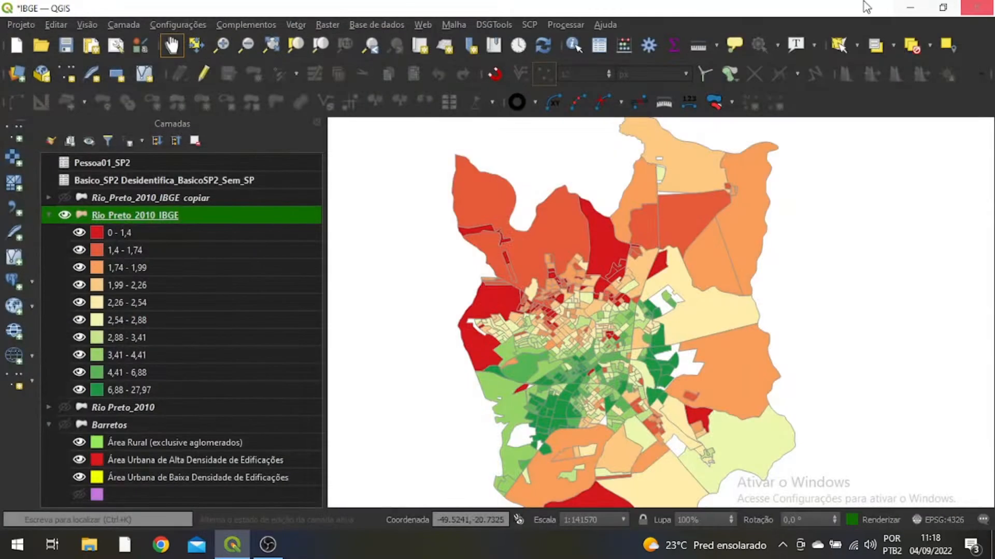
# Start exporting the features of the Rio_Preto_2010_IBGE layer with the format set to MS Office Open XML spreadsheet [XLSX].
pyautogui.rightClick(96, 213)
pyautogui.click(130, 223)
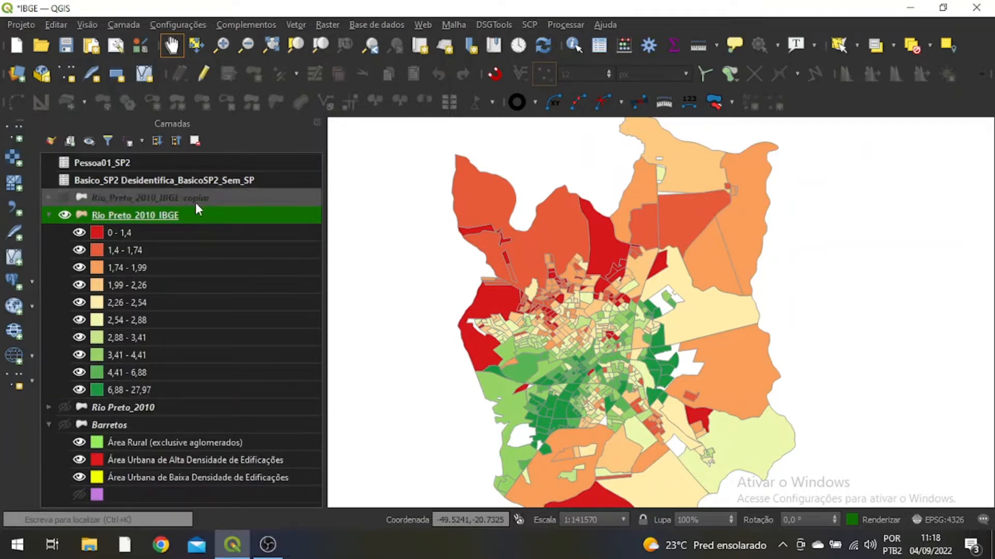
pyautogui.rightClick(120, 214)
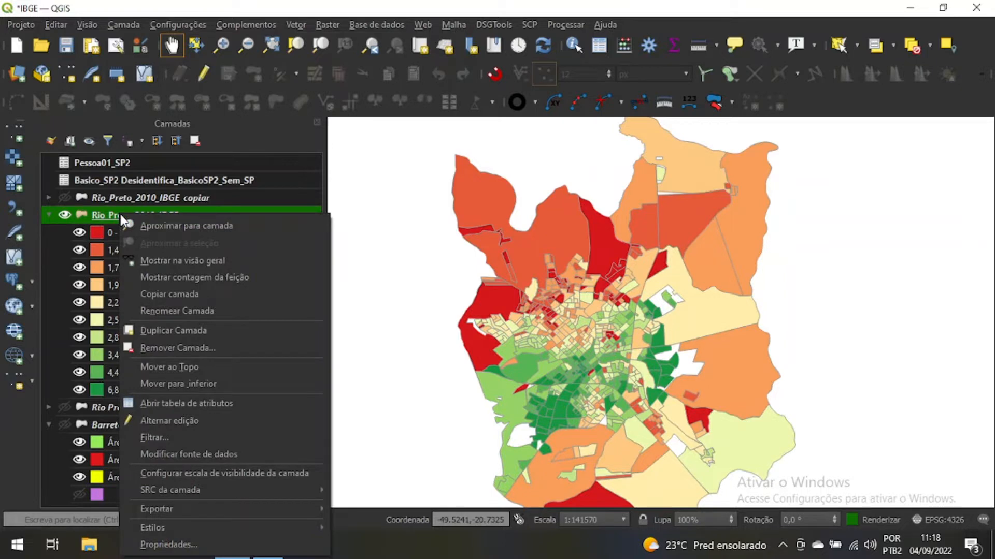
pyautogui.moveTo(204, 506)
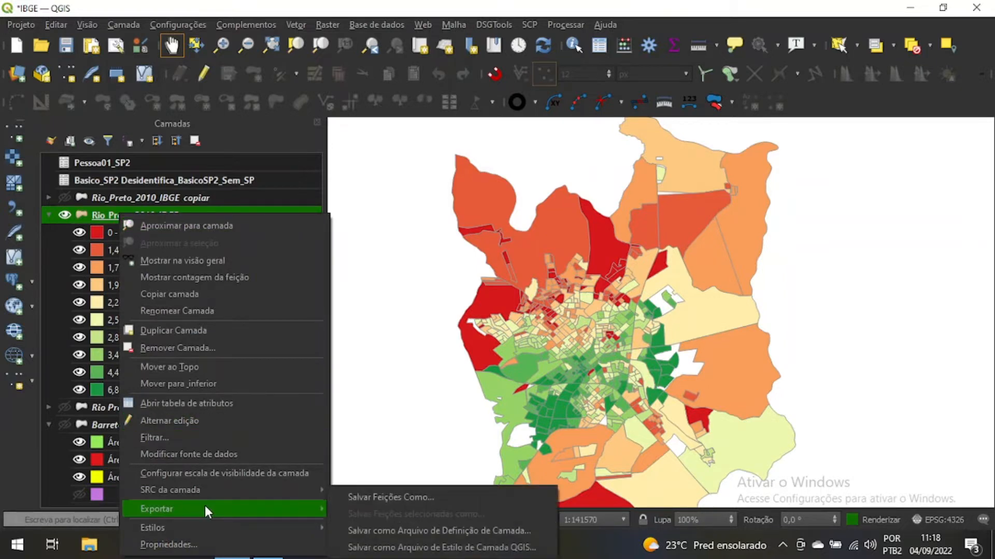
pyautogui.click(363, 496)
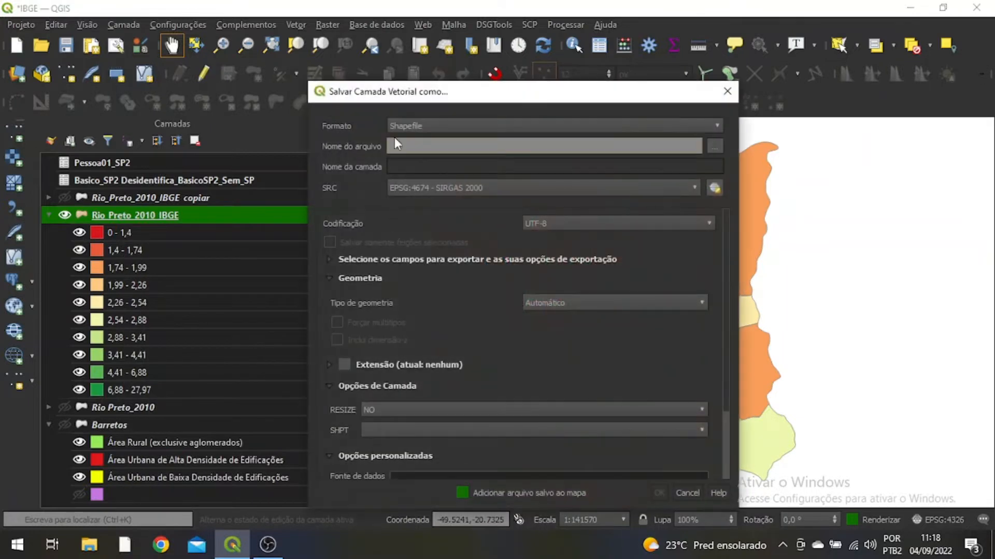
pyautogui.click(418, 127)
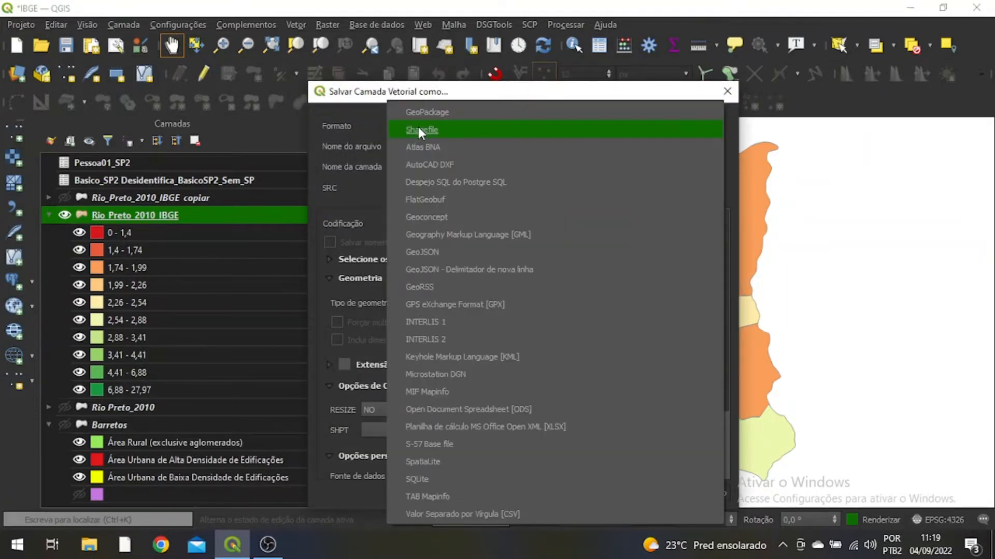
pyautogui.click(505, 427)
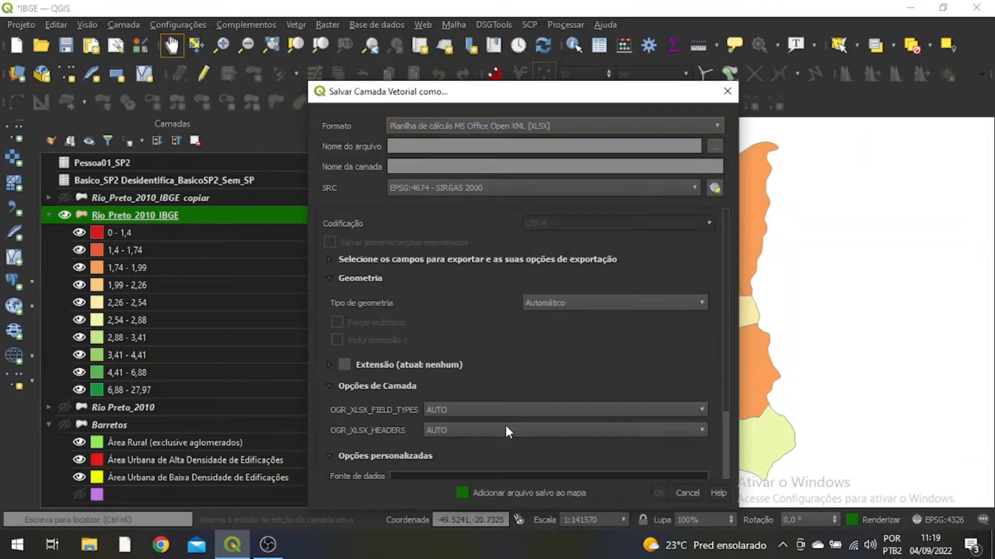
# Choose the IBGE folder on the desktop as the export location and create and open a new folder named Bairro in it.
pyautogui.click(714, 146)
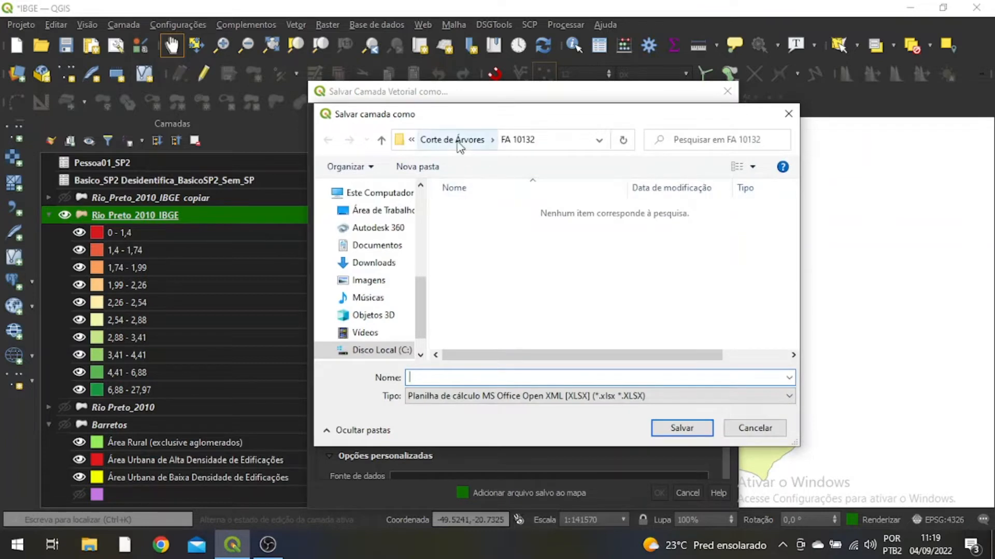
pyautogui.scroll(5, 417, 194)
pyautogui.click(377, 218)
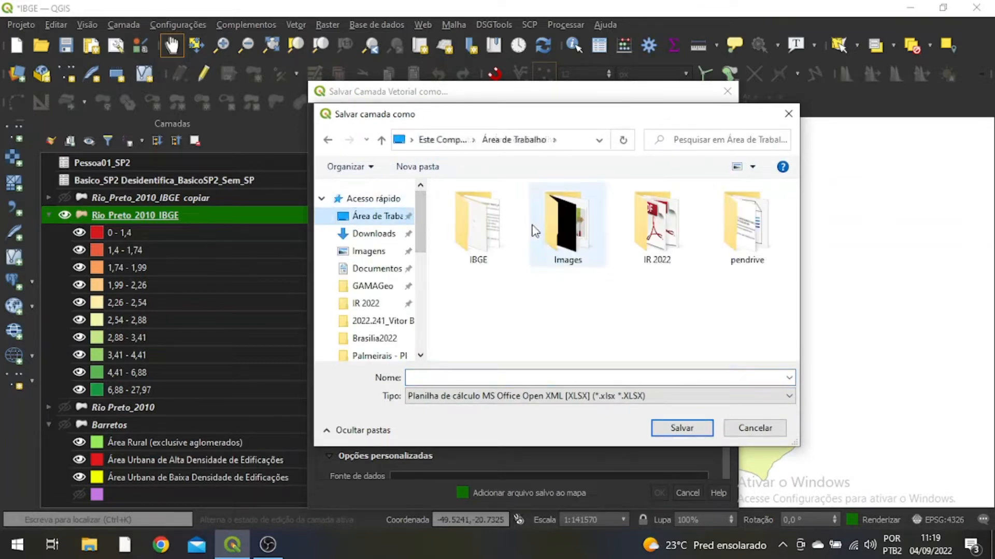
pyautogui.doubleClick(490, 231)
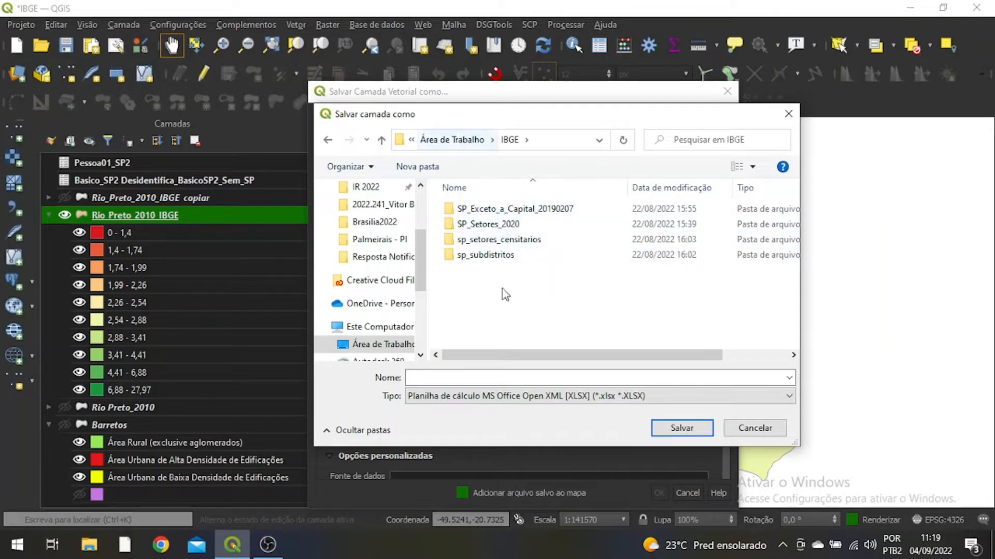
pyautogui.click(448, 139)
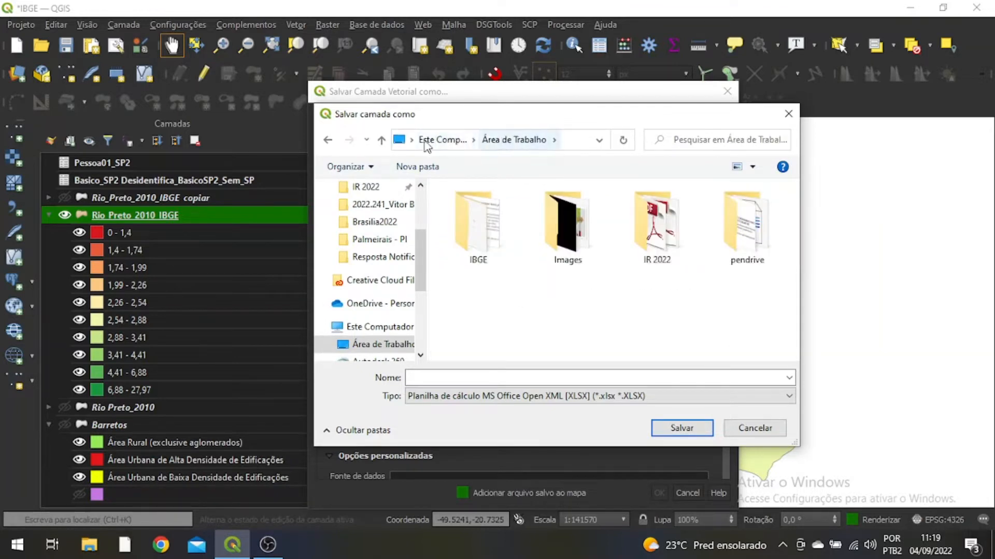
pyautogui.doubleClick(474, 225)
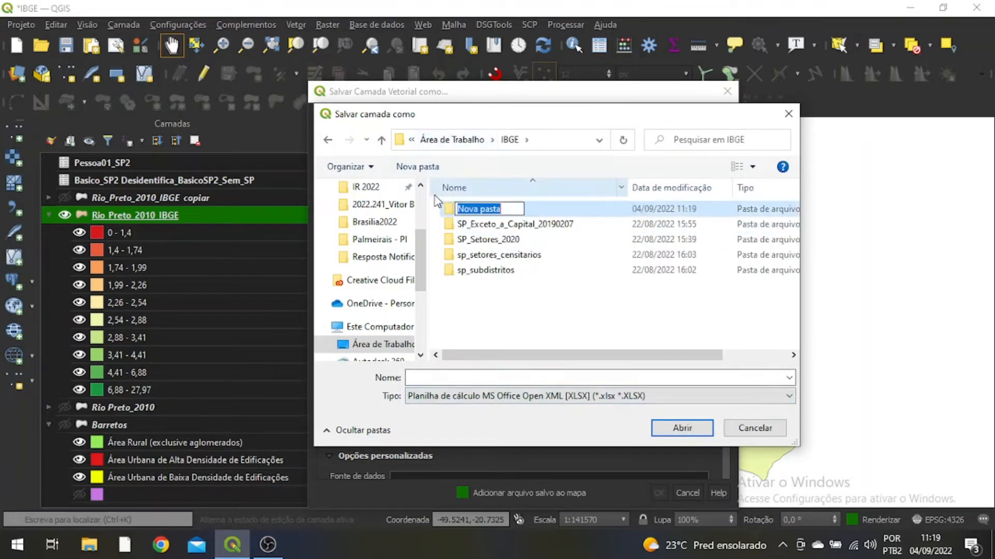
pyautogui.write('Bairro')
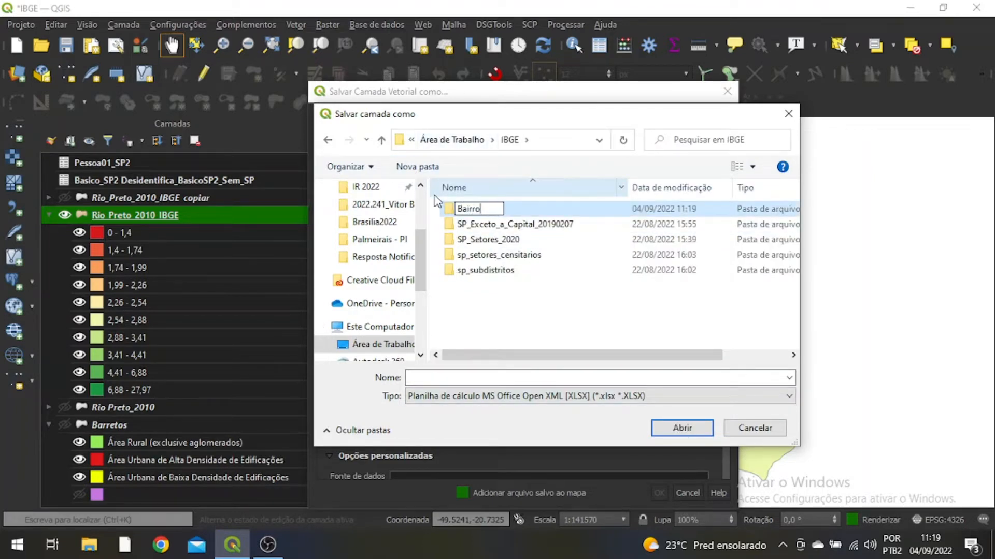
pyautogui.press('Return')
pyautogui.press('Return')
# Name the export file Tabela de Atributos, turn off adding the saved file to the map, and export the layer.
pyautogui.click(464, 383)
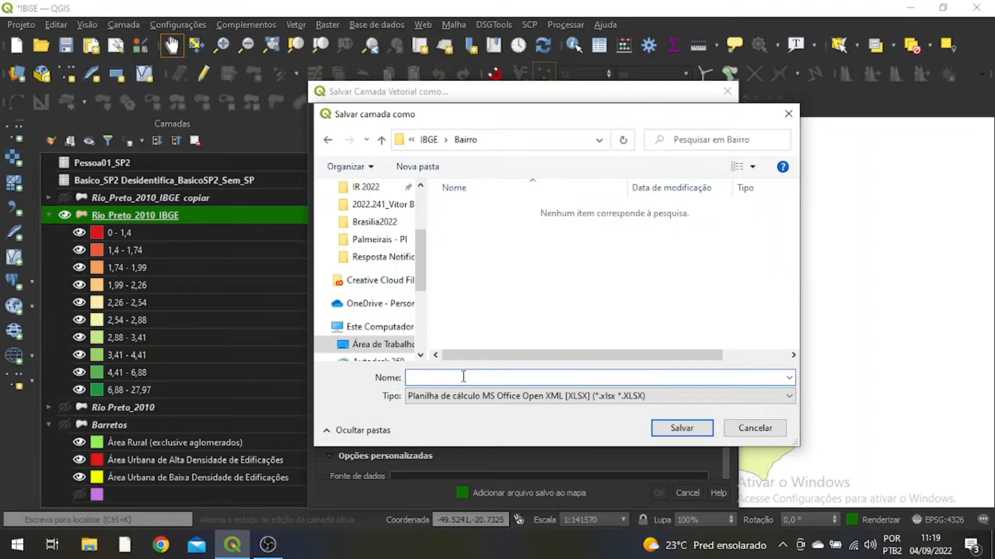
pyautogui.write('Tabela de Atributos')
pyautogui.press('Return')
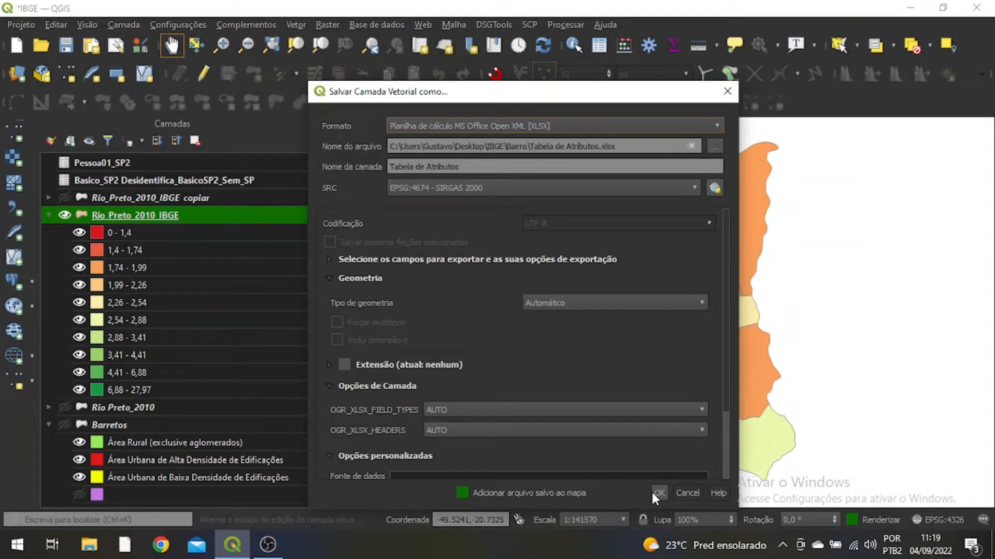
pyautogui.click(468, 489)
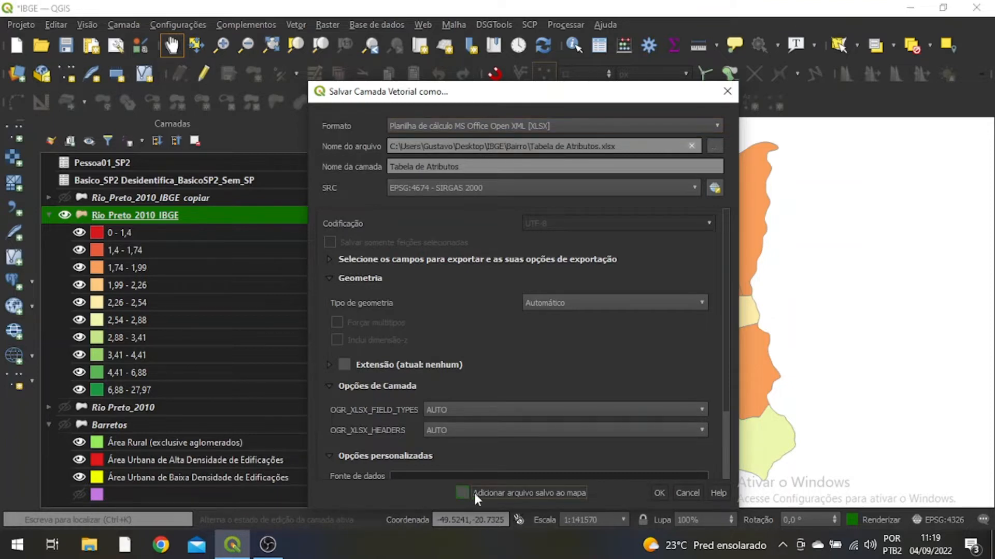
pyautogui.click(658, 492)
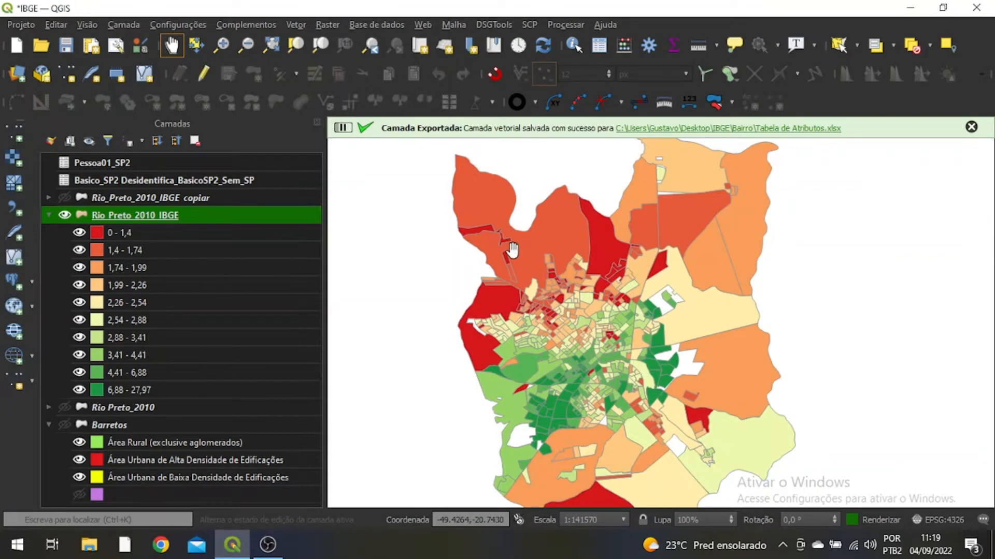
pyautogui.press('F2')
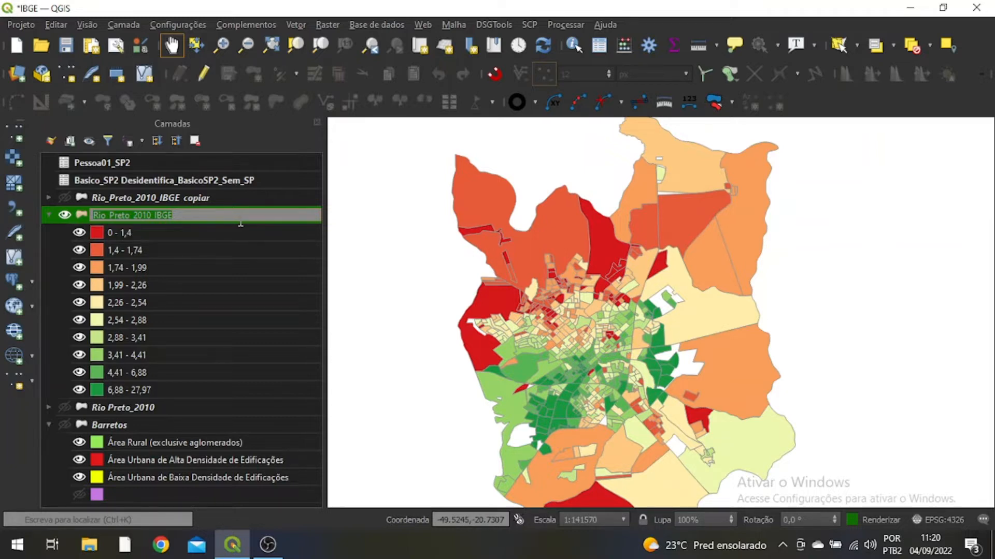
pyautogui.click(239, 234)
pyautogui.click(237, 220)
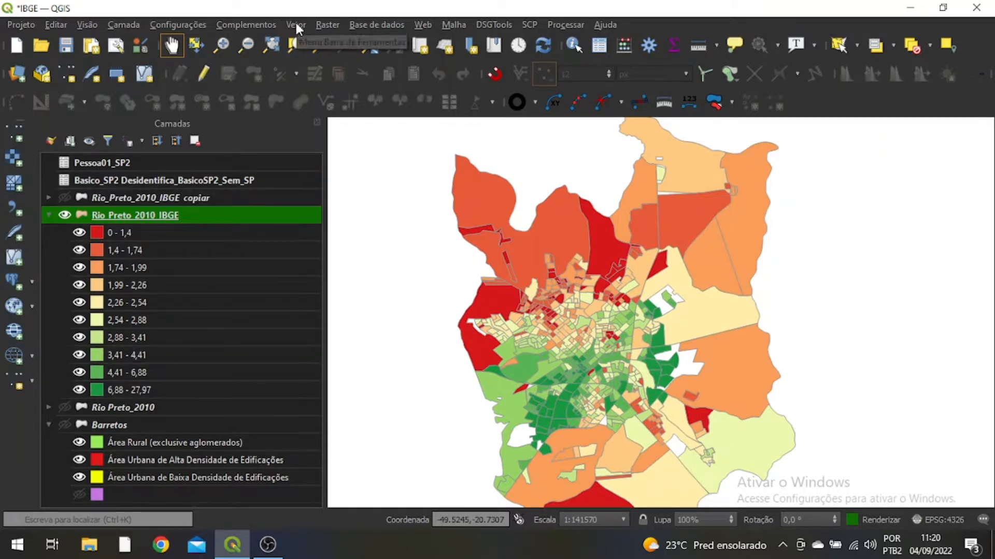
# Open the attribute table of the Rio_Preto_2010_IBGE layer, look through the neighbourhood and IBGE variable columns, and close it.
pyautogui.rightClick(198, 214)
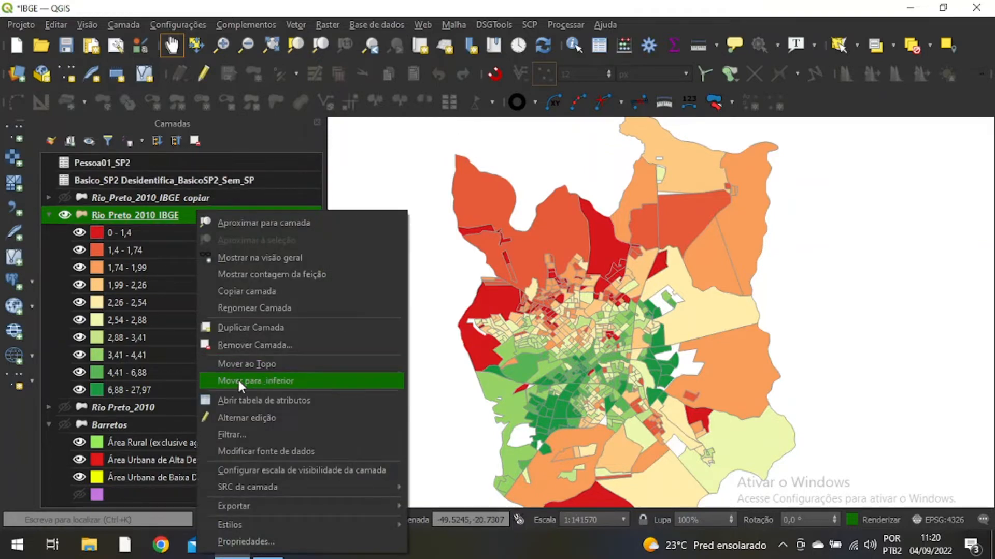
pyautogui.click(244, 400)
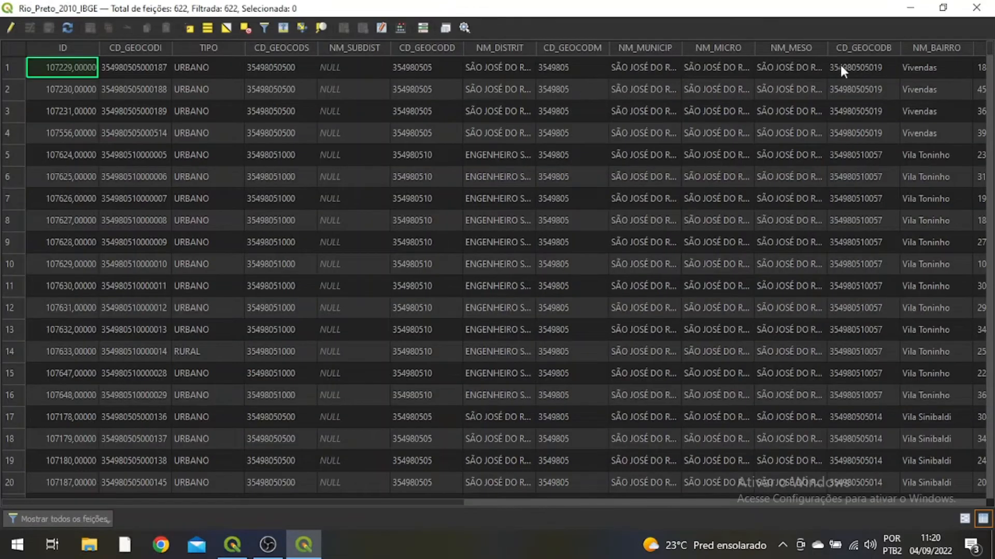
pyautogui.click(755, 490)
pyautogui.click(832, 489)
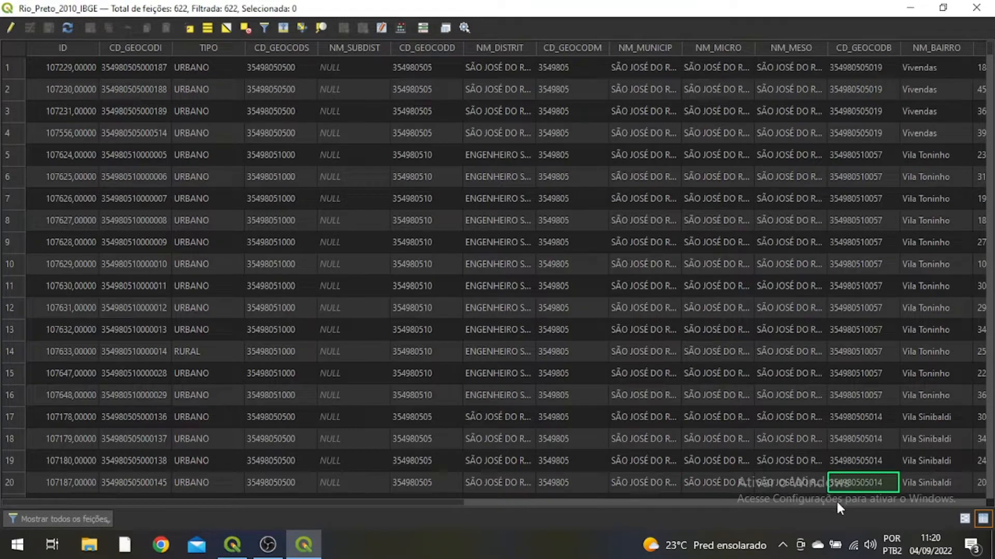
pyautogui.moveTo(836, 501); pyautogui.dragTo(885, 501)
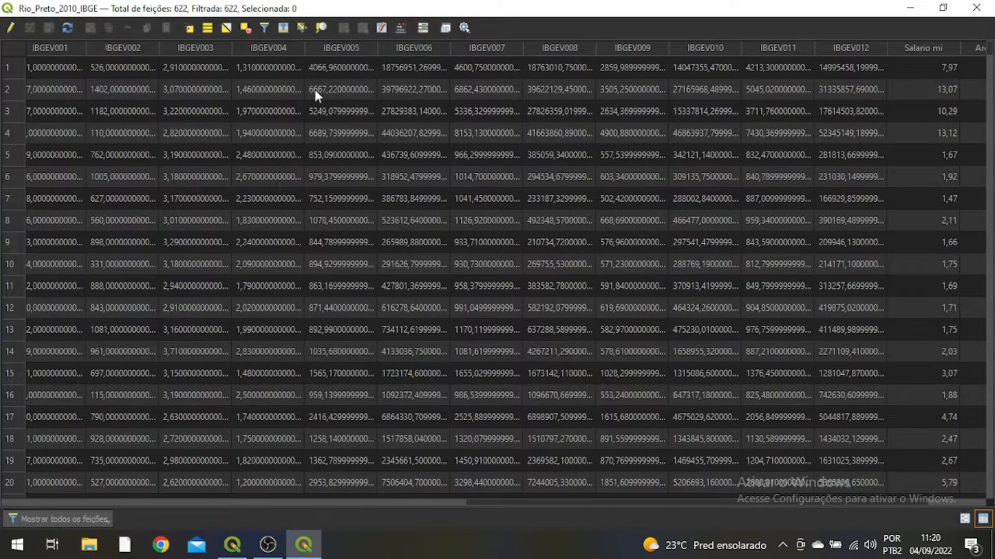
pyautogui.click(316, 500)
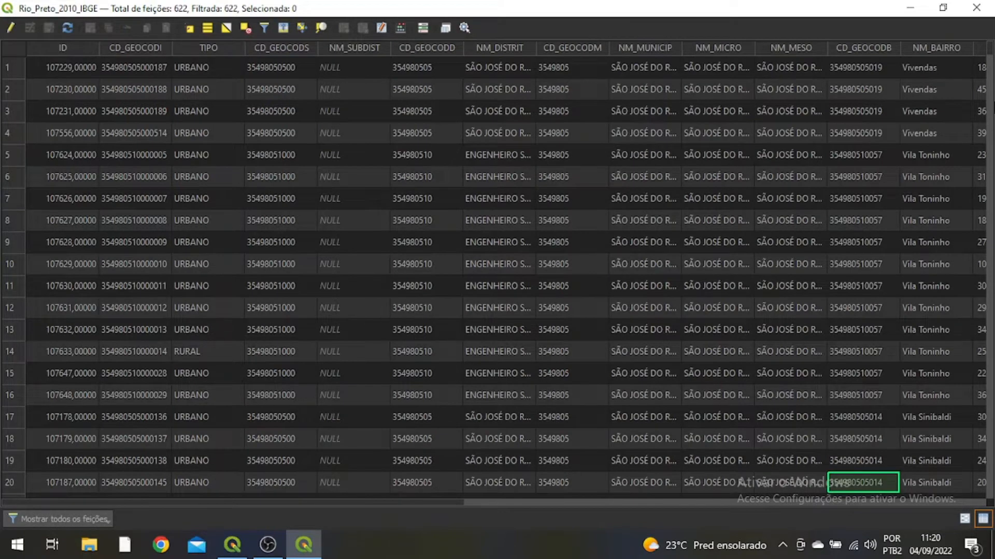
pyautogui.click(976, 8)
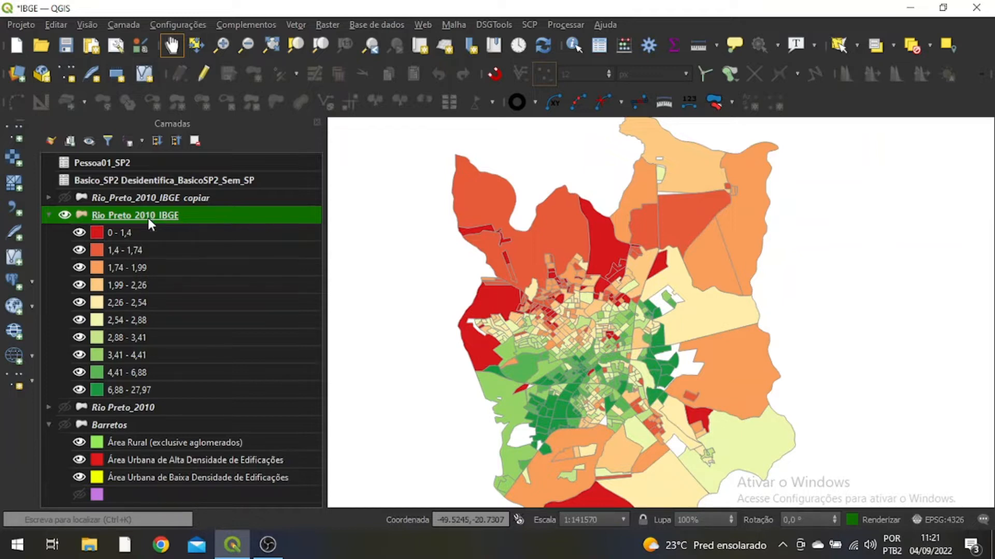
# Dissolve the Rio_Preto_2010_IBGE layer by the NM_BAIRRO field into a temporary layer.
pyautogui.click(295, 25)
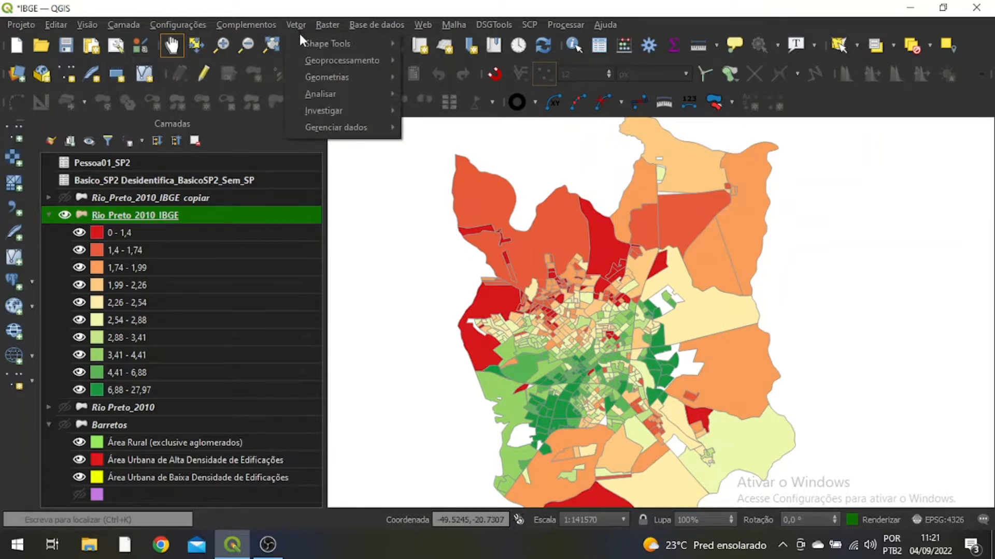
pyautogui.moveTo(307, 59)
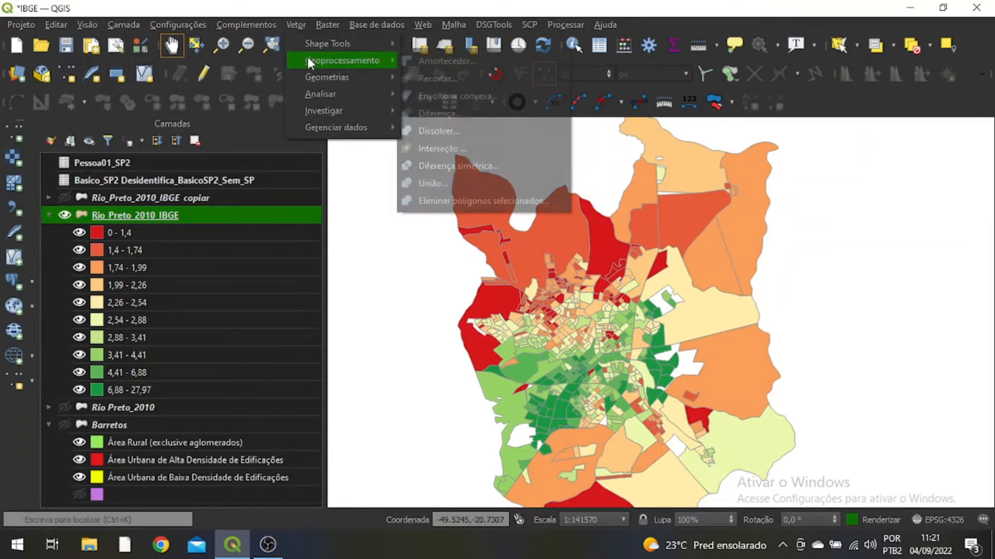
pyautogui.click(464, 130)
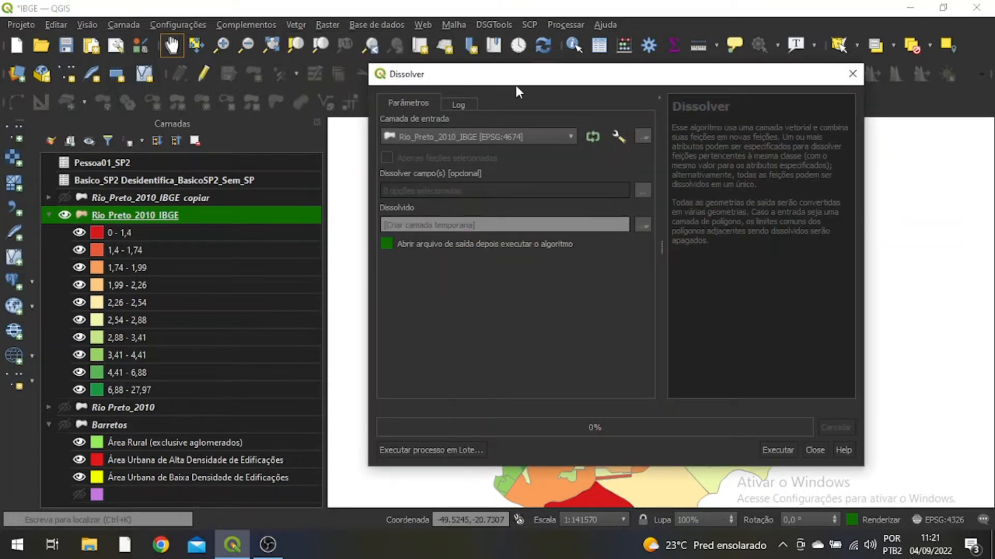
pyautogui.moveTo(510, 83); pyautogui.dragTo(380, 67)
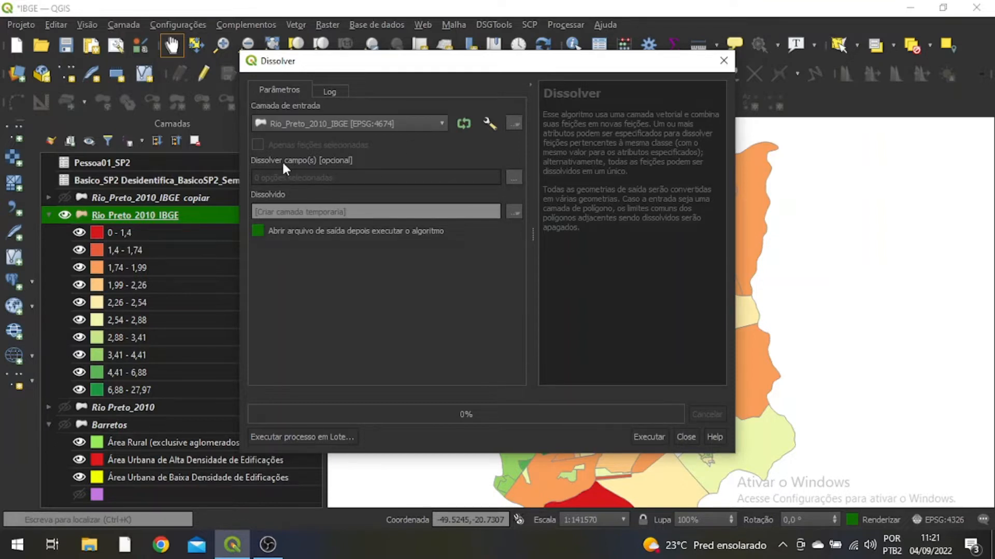
pyautogui.click(514, 178)
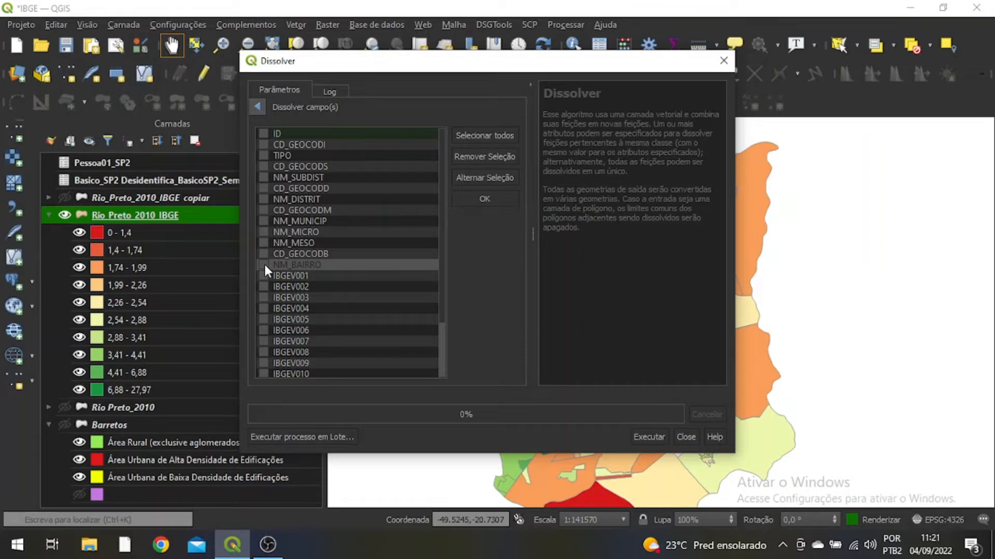
pyautogui.click(345, 262)
pyautogui.click(472, 201)
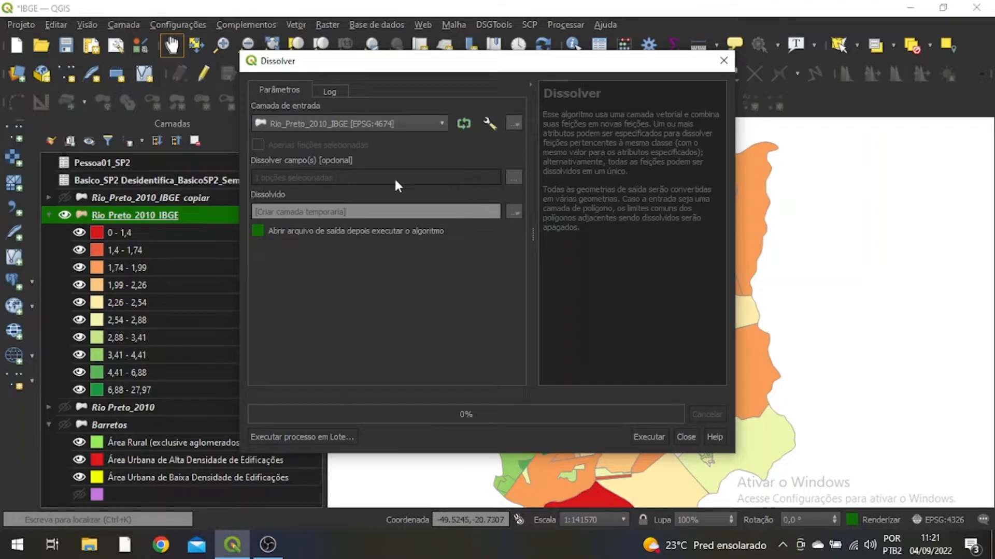
pyautogui.click(660, 435)
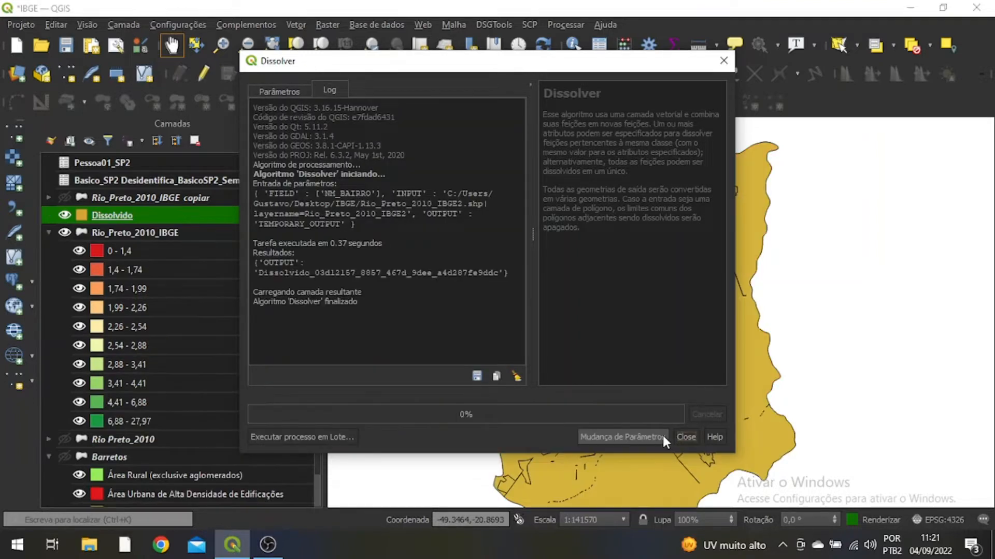
pyautogui.click(679, 436)
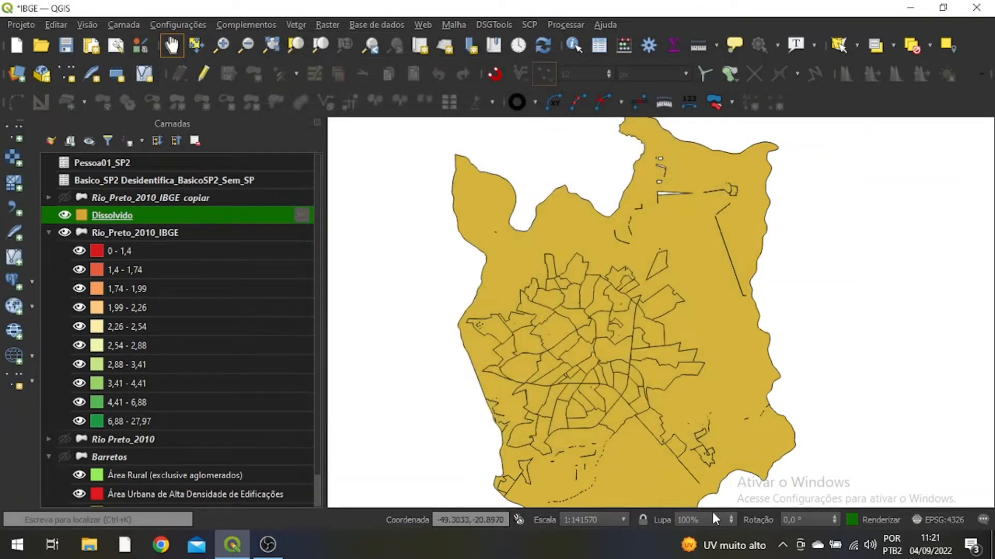
# Examine the dissolved neighbourhood boundaries on the map and check the neighbourhood rows in the Dissolvido attribute table.
pyautogui.scroll(1, 689, 473)
pyautogui.scroll(1, 435, 241)
pyautogui.scroll(1, 497, 278)
pyautogui.scroll(-1, 573, 291)
pyautogui.scroll(-1, 573, 304)
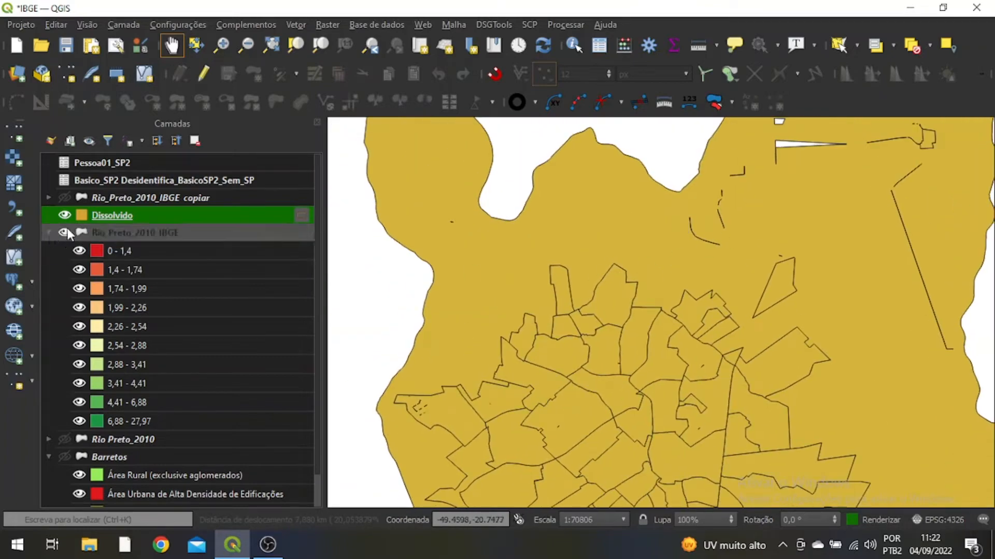
pyautogui.rightClick(101, 212)
pyautogui.press('Escape')
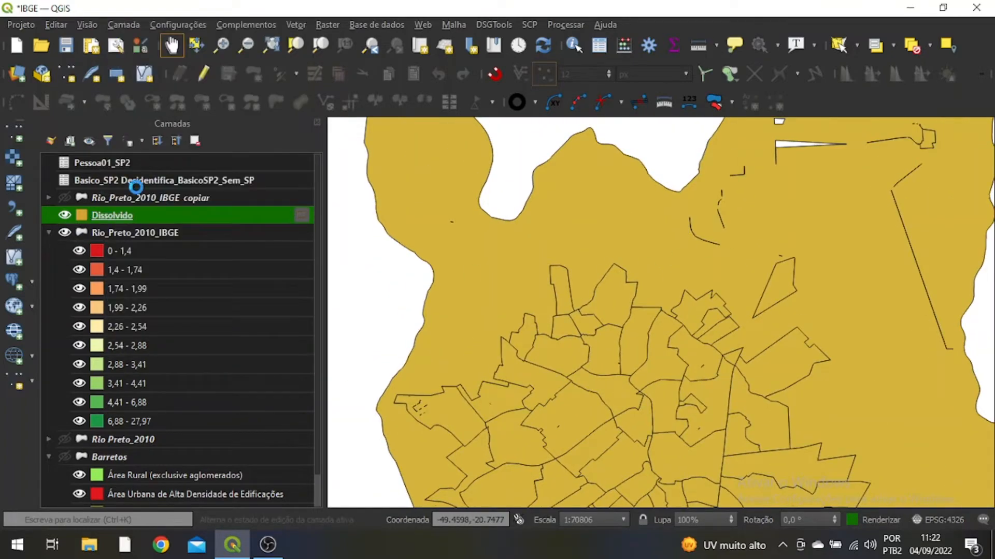
pyautogui.press('F6')
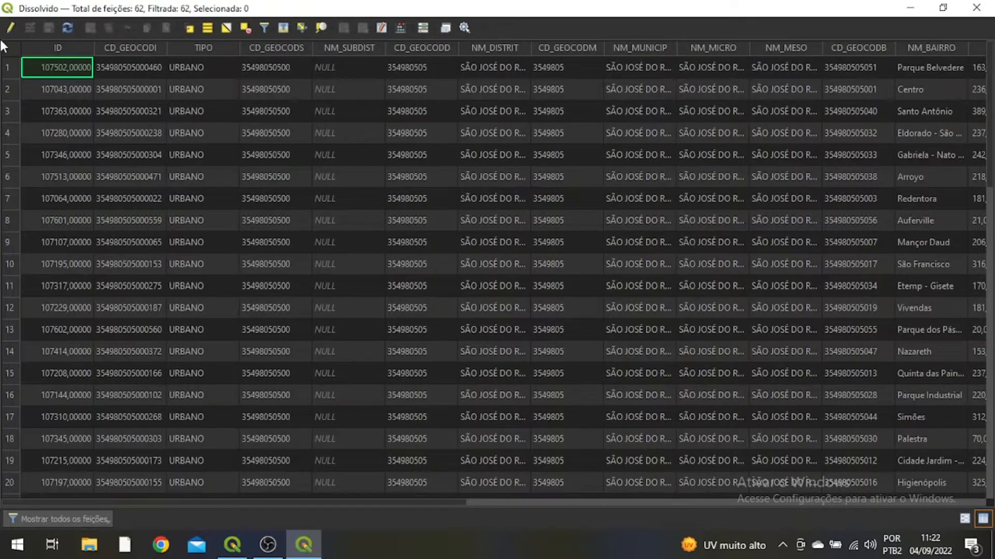
pyautogui.click(977, 8)
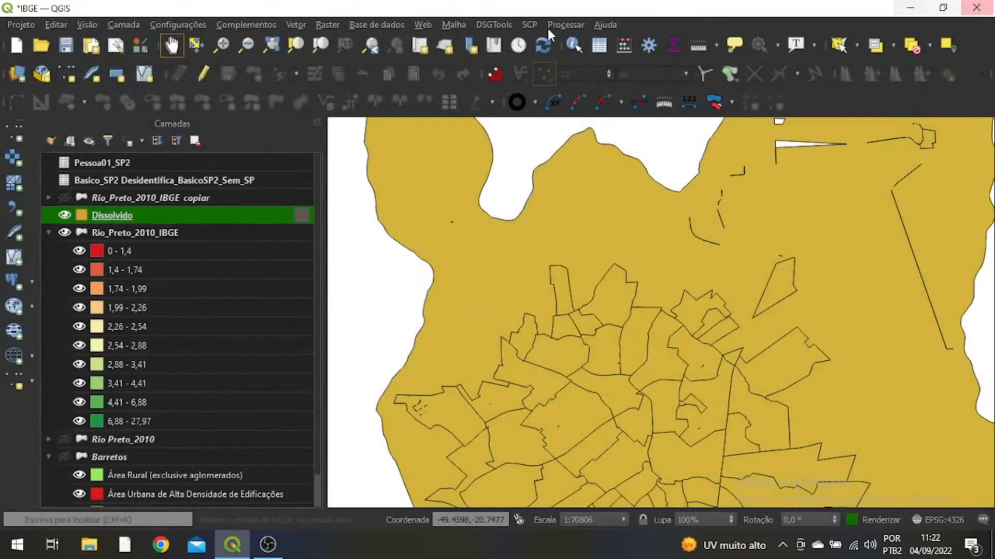
# Identify the neighbourhood polygon on the eastern side of the city in the Dissolvido layer.
pyautogui.click(574, 46)
pyautogui.moveTo(555, 405); pyautogui.dragTo(377, 155)
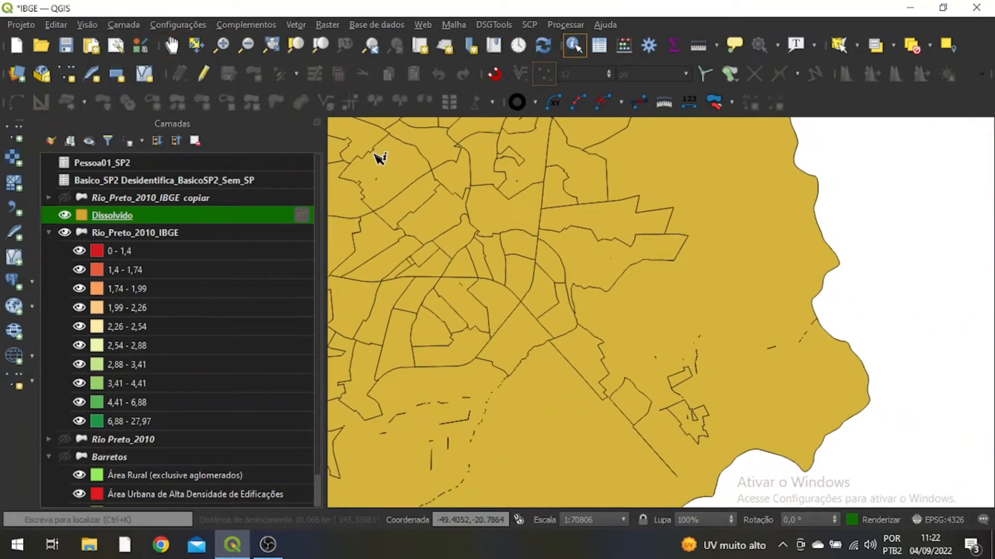
pyautogui.click(605, 266)
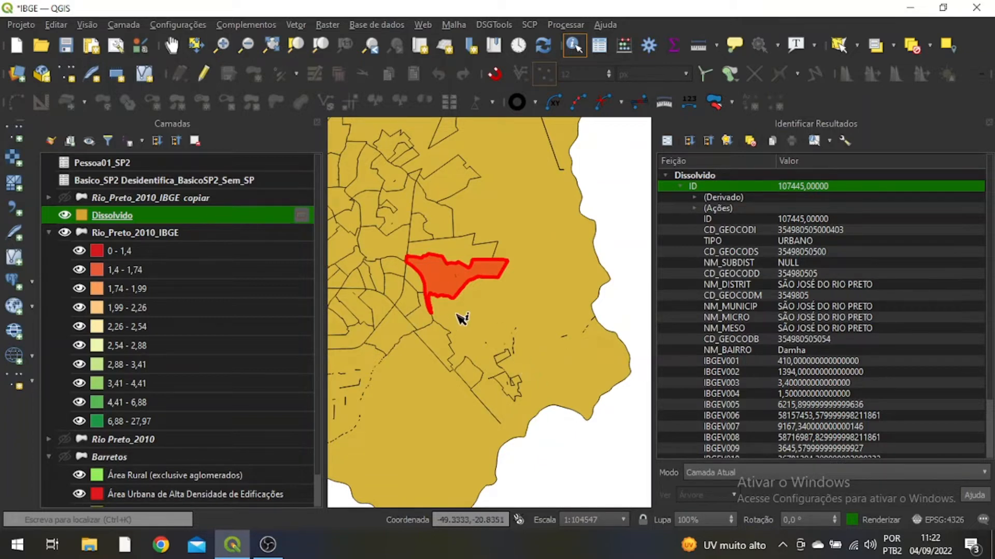
# Identify the Eldorado - São Jorge neighbourhood polygon and hide the Dissolvido layer to view the census sectors inside its outline.
pyautogui.moveTo(452, 317); pyautogui.dragTo(692, 411)
pyautogui.scroll(1, 572, 327)
pyautogui.click(508, 301)
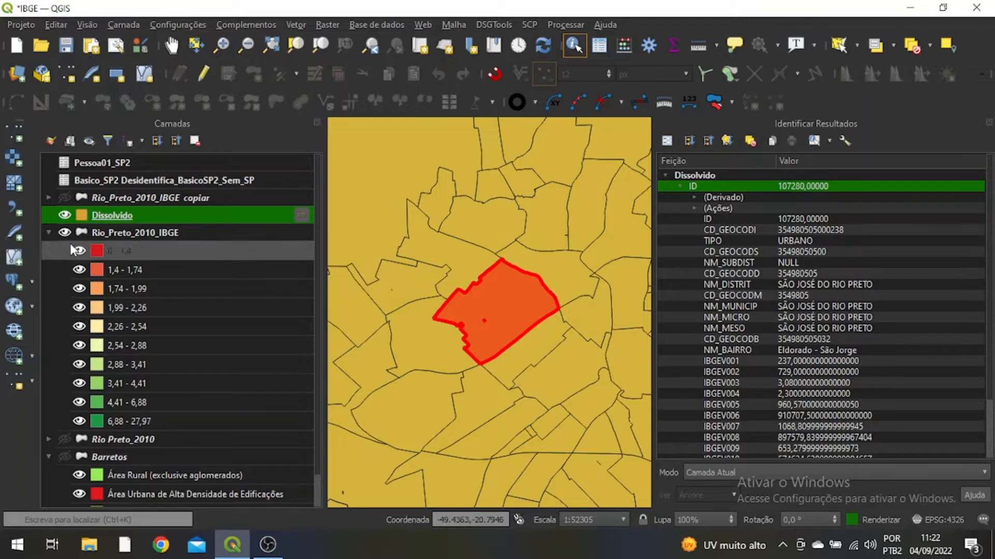
pyautogui.click(63, 216)
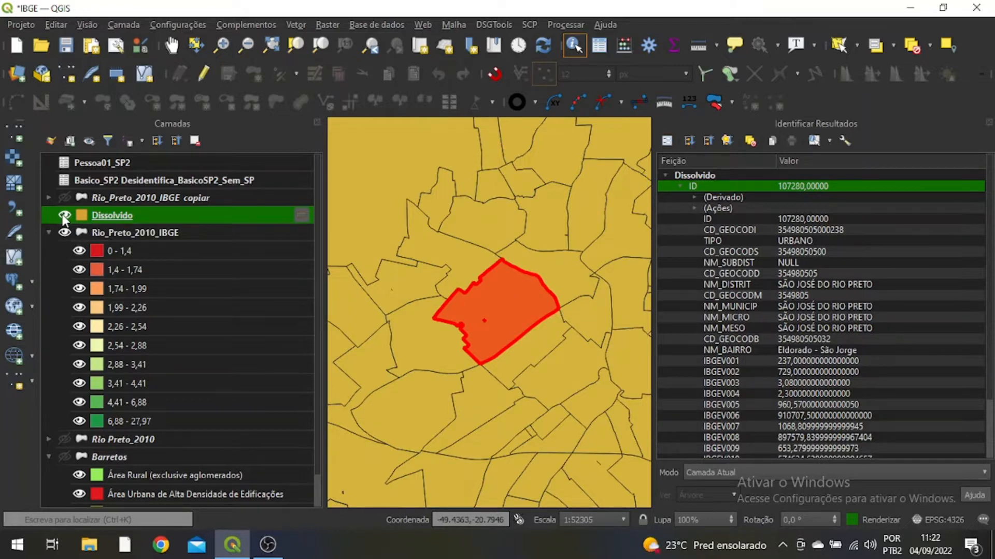
pyautogui.scroll(1, 540, 349)
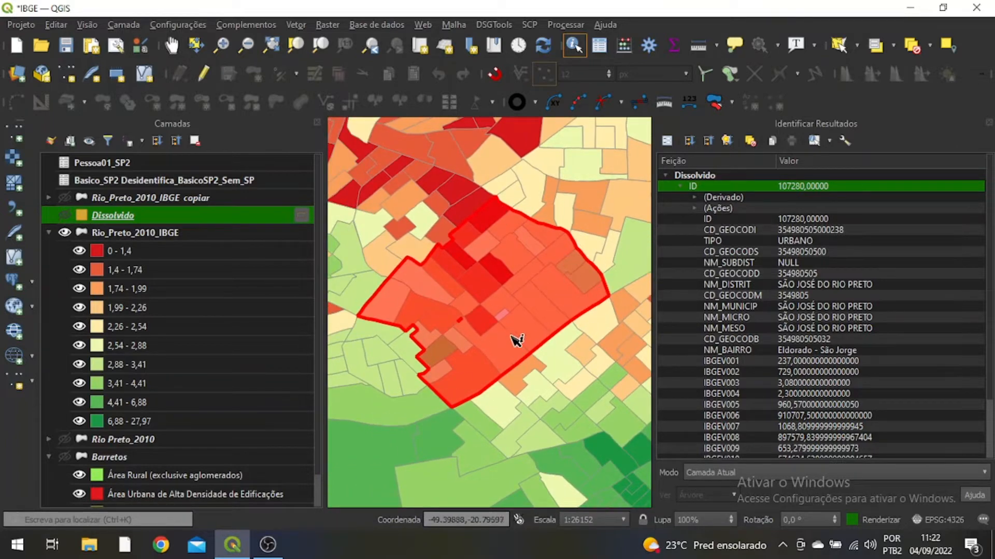
# Identify the Solo Sagrado neighbourhood in the Dissolvido layer and hide that layer to examine the census sectors inside its outline.
pyautogui.click(67, 215)
pyautogui.moveTo(402, 204); pyautogui.dragTo(533, 382)
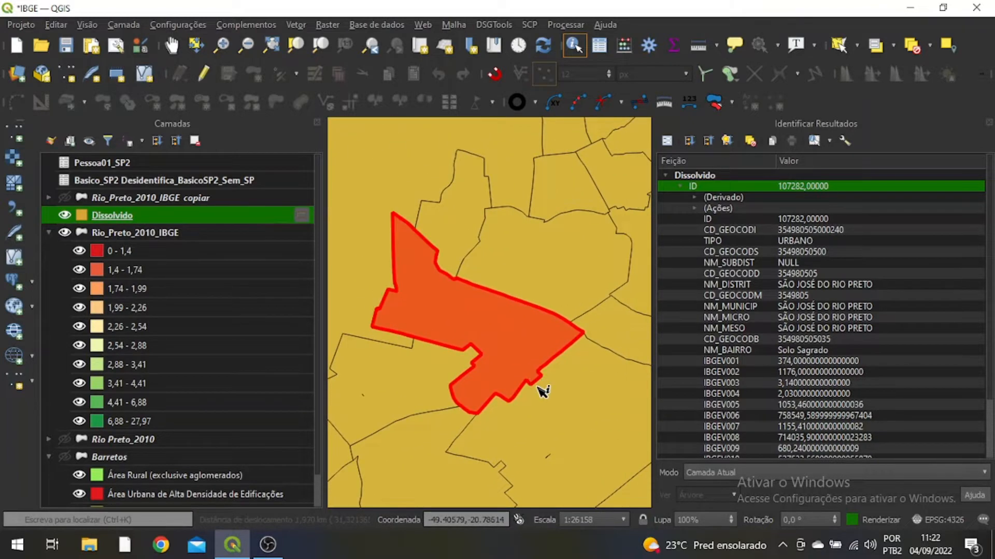
pyautogui.click(67, 215)
pyautogui.scroll(-1, 582, 345)
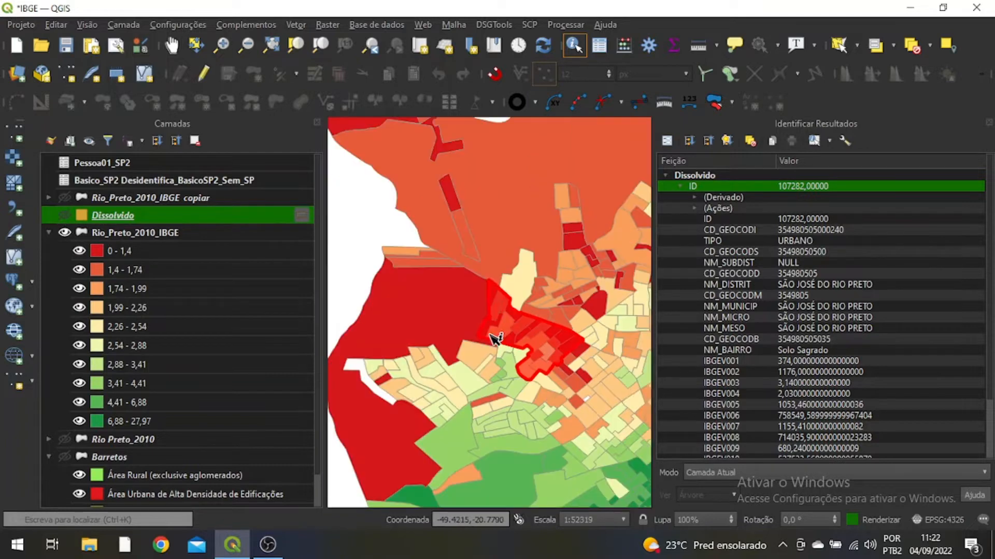
pyautogui.scroll(1, 538, 329)
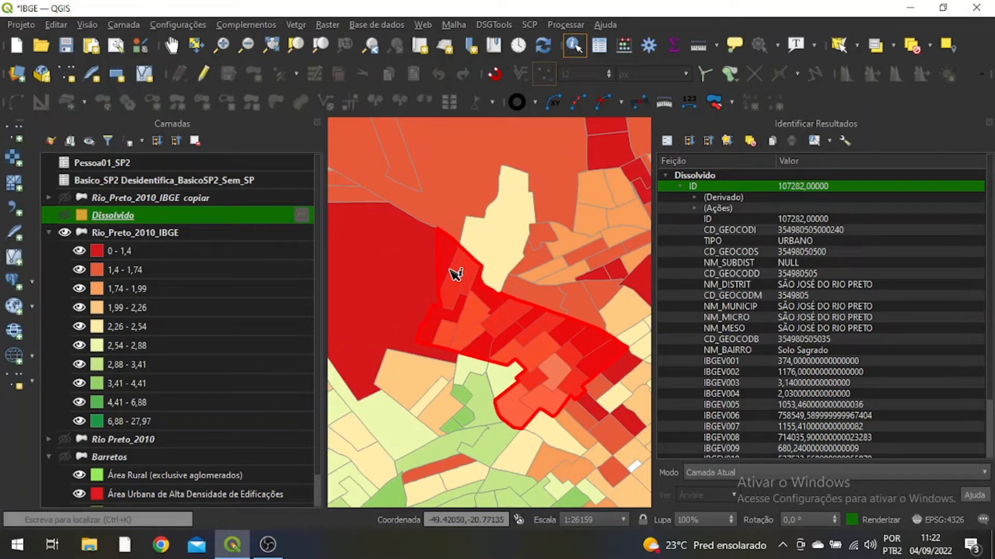
pyautogui.scroll(1, 468, 323)
pyautogui.click(104, 234)
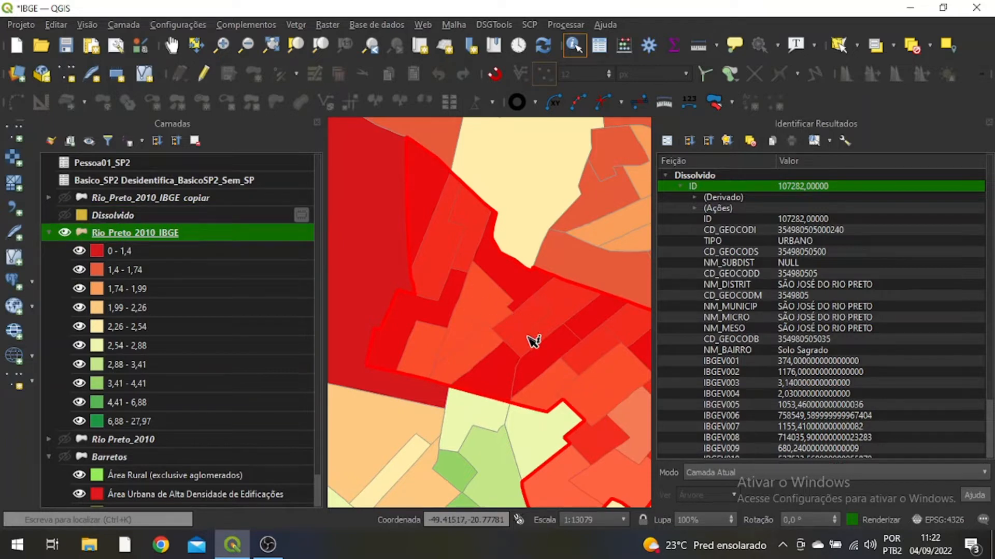
pyautogui.click(106, 217)
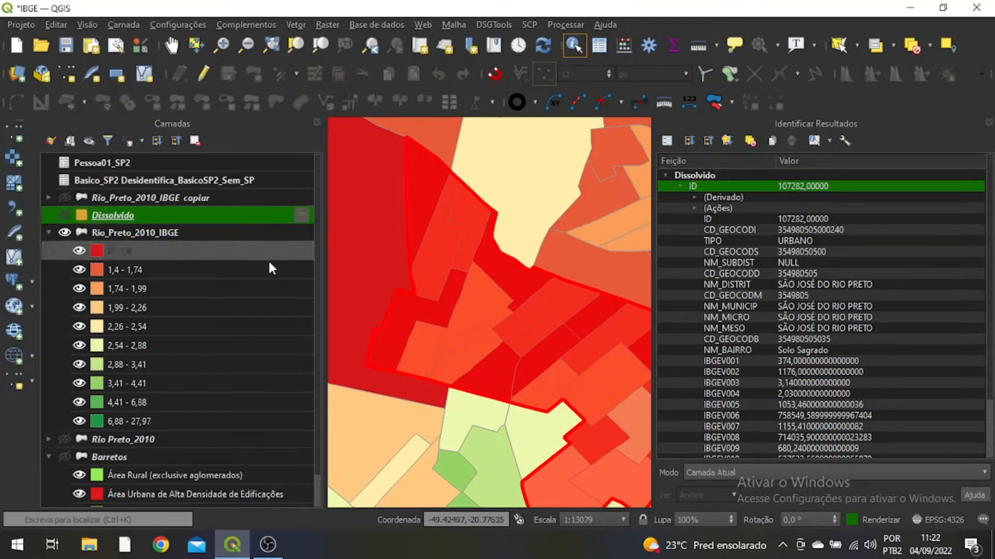
pyautogui.scroll(-2, 490, 373)
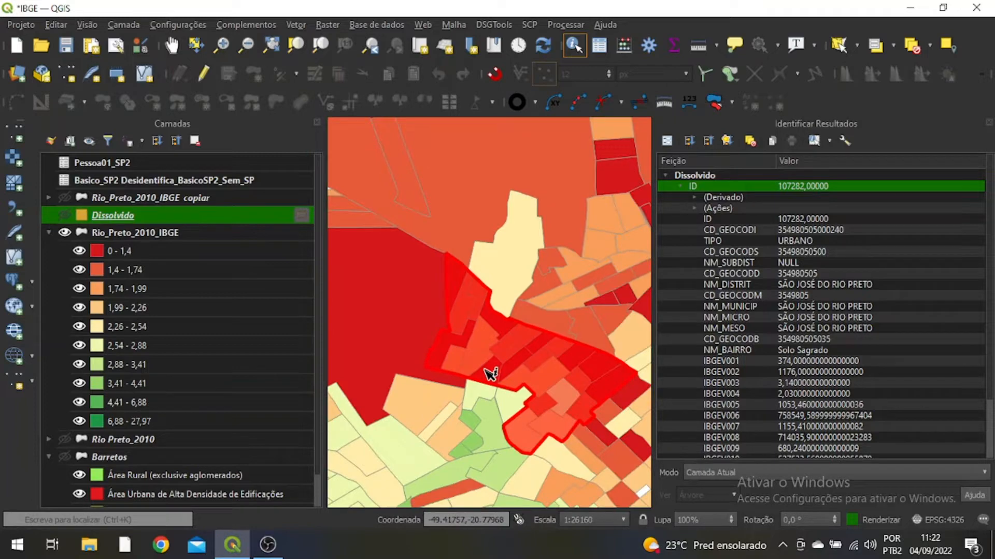
# Open the Dissolvido layer's attribute table and turn on editing.
pyautogui.rightClick(128, 215)
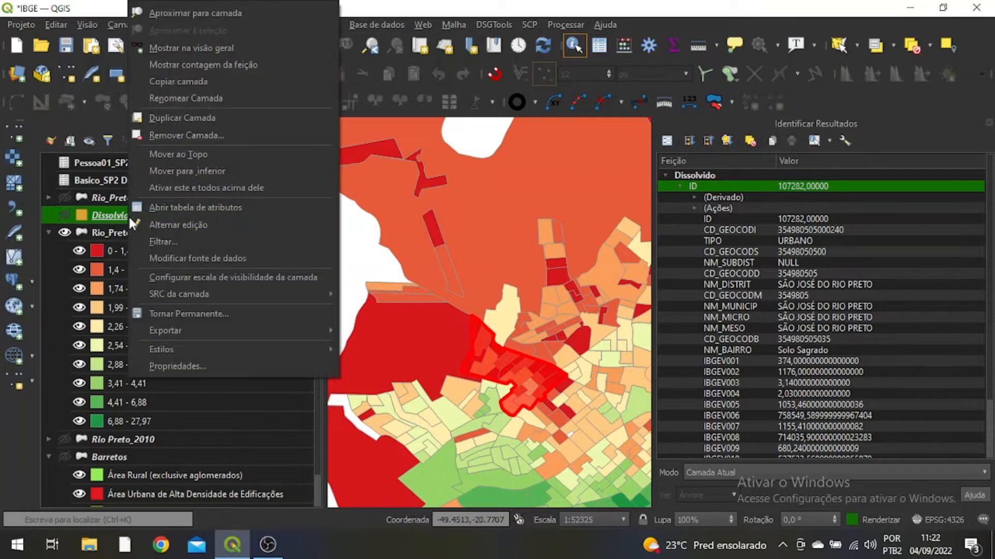
pyautogui.click(147, 205)
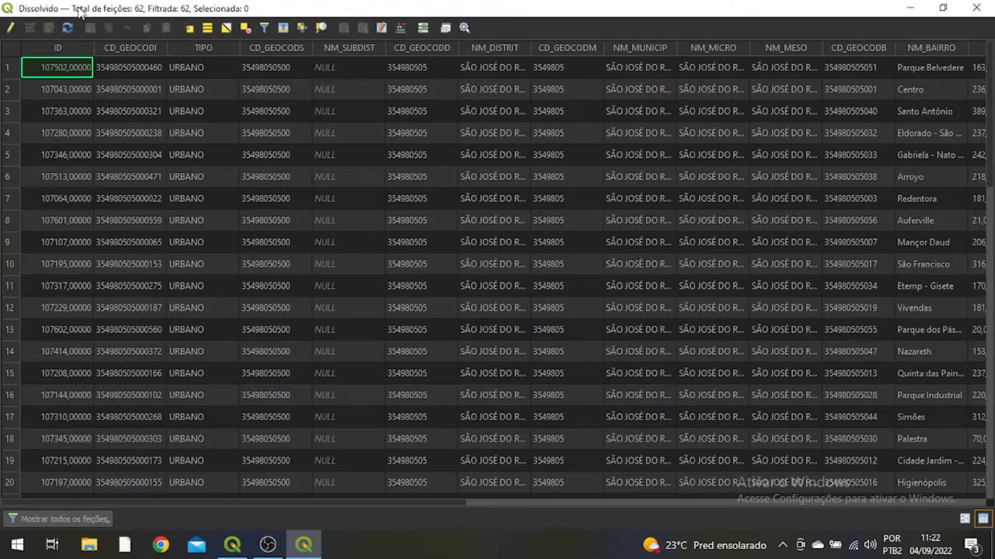
pyautogui.click(9, 26)
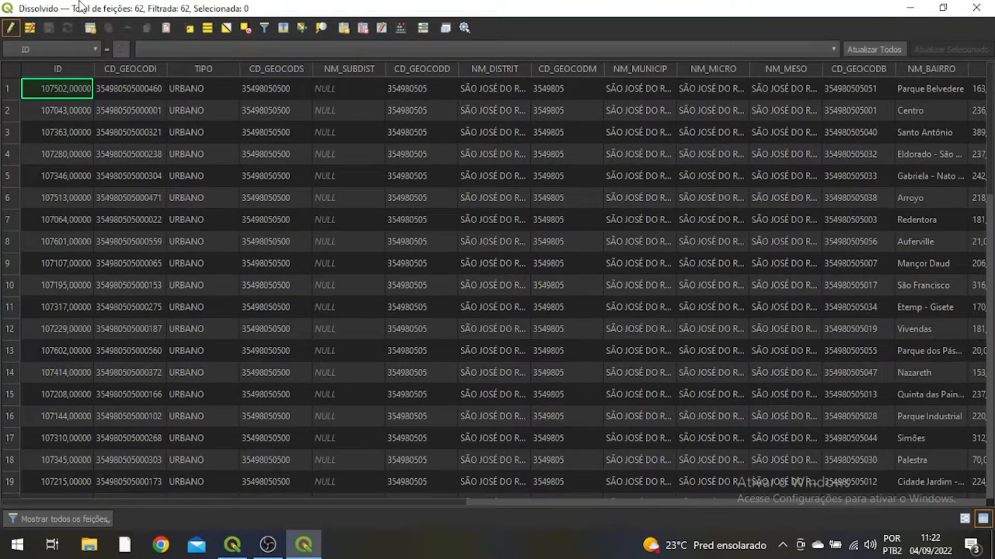
pyautogui.click(8, 28)
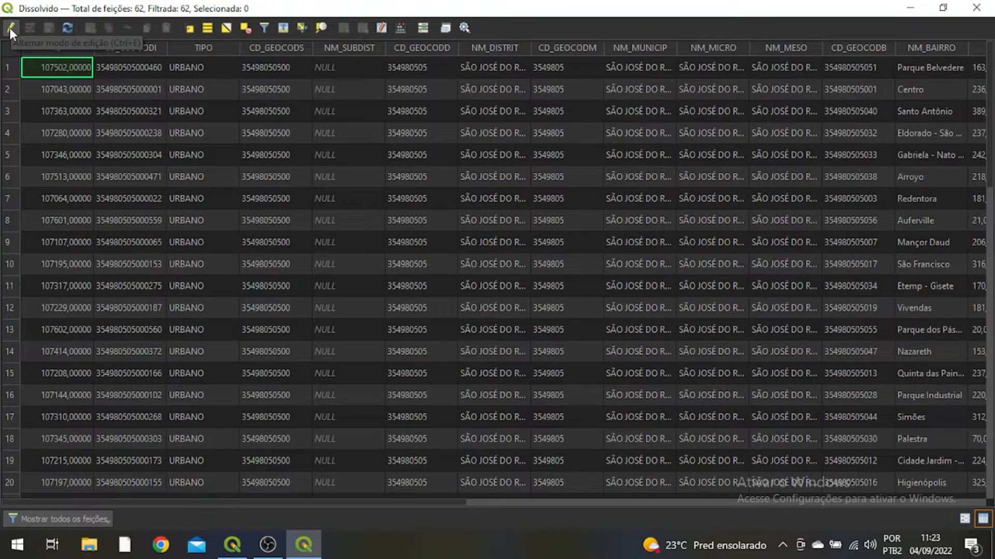
pyautogui.click(11, 28)
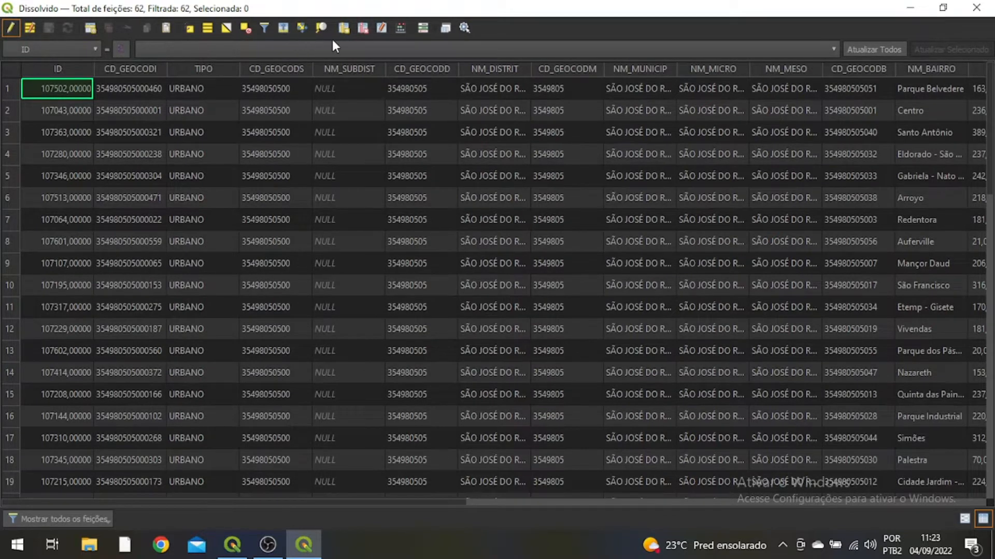
# Delete every field except NM_BAIRRO from the Dissolvido attribute table and save the layer edits.
pyautogui.click(362, 29)
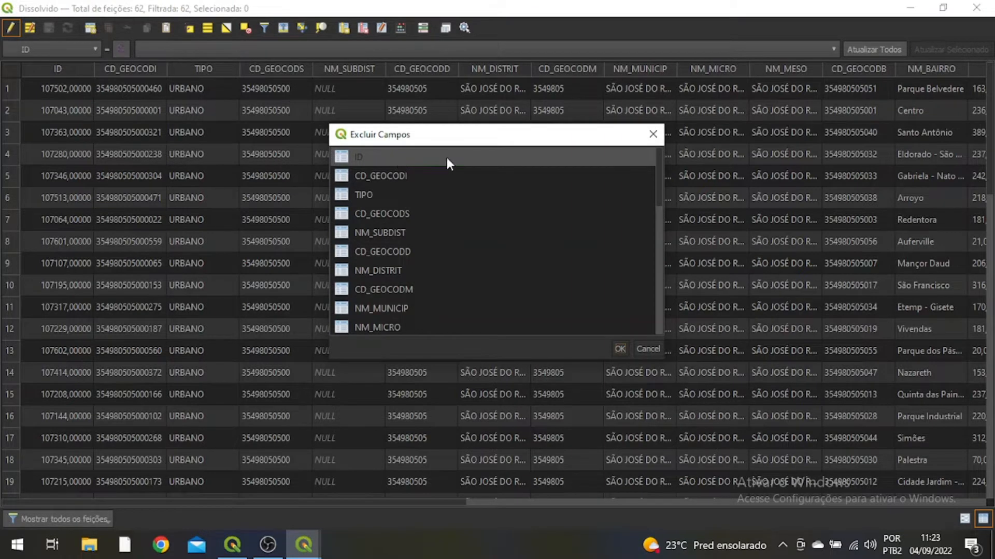
pyautogui.click(445, 158)
pyautogui.click(436, 176)
pyautogui.click(436, 199)
pyautogui.click(436, 201)
pyautogui.click(436, 216)
pyautogui.click(429, 195)
pyautogui.click(424, 233)
pyautogui.click(425, 252)
pyautogui.click(423, 271)
pyautogui.click(425, 291)
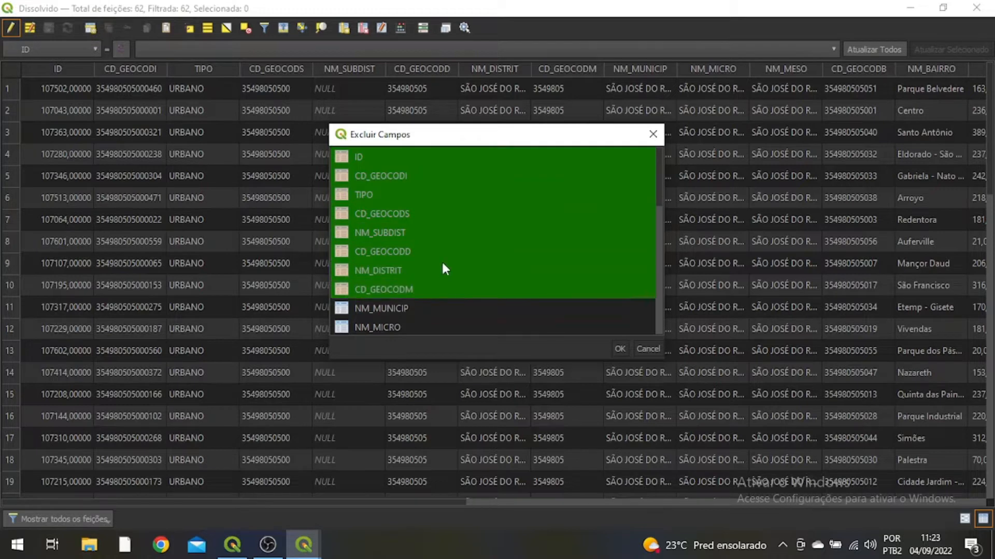
pyautogui.scroll(-2, 444, 258)
pyautogui.click(396, 195)
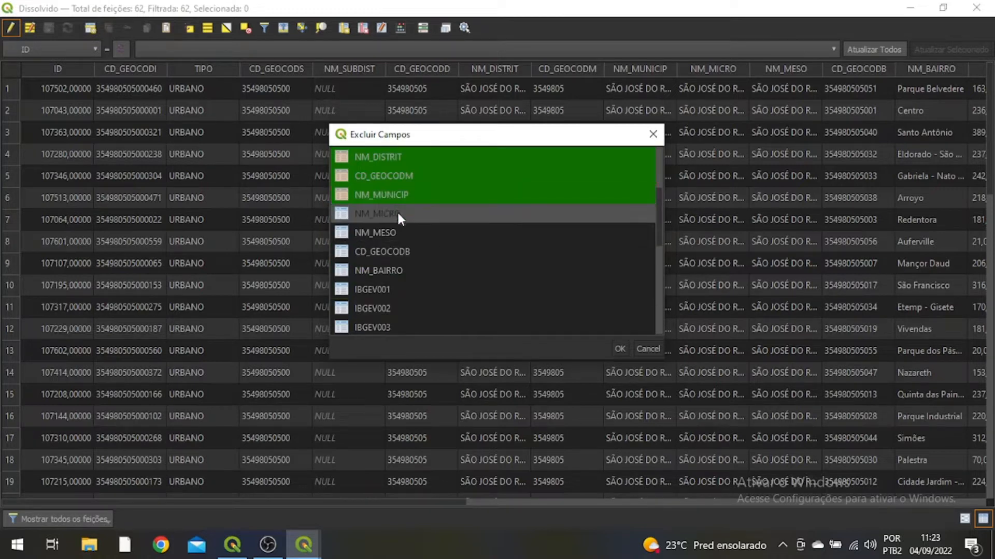
pyautogui.click(397, 214)
pyautogui.click(399, 233)
pyautogui.click(400, 252)
pyautogui.click(409, 290)
pyautogui.scroll(-2, 431, 306)
pyautogui.moveTo(381, 198); pyautogui.dragTo(381, 334)
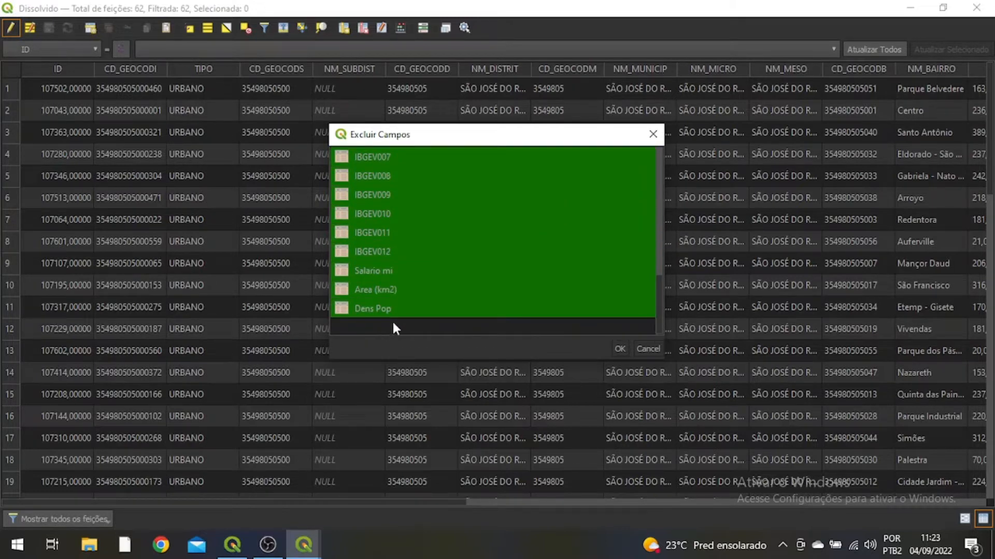
pyautogui.click(619, 347)
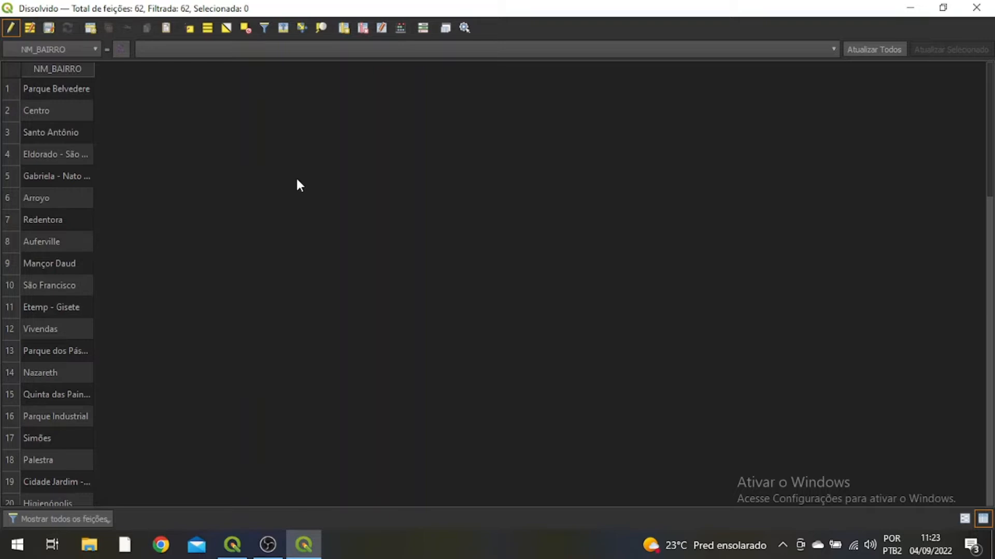
pyautogui.click(11, 28)
pyautogui.click(539, 280)
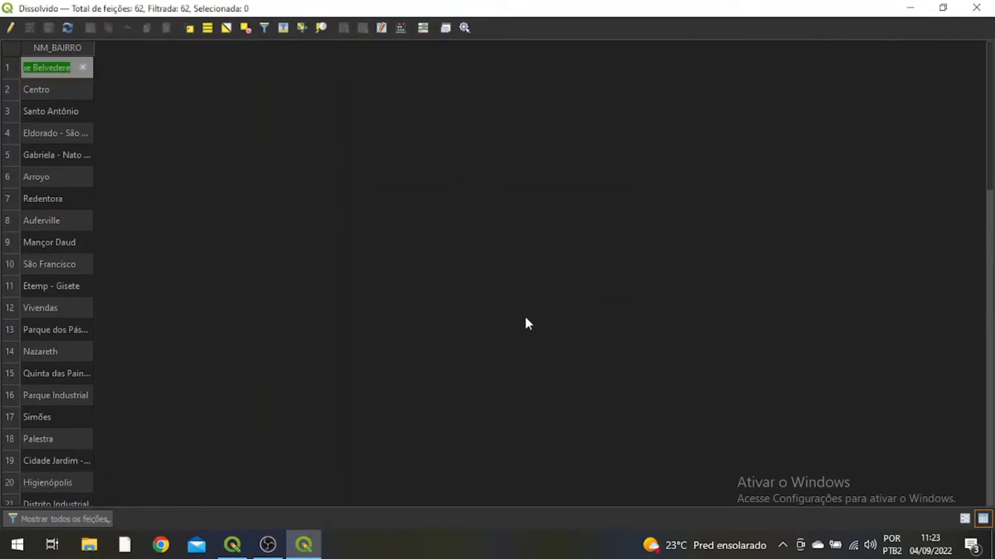
# Set up a new field named Area km2 in the Dissolvido field calculator, with type Número decimal (decimal) and precision 4.
pyautogui.scroll(-14, 89, 357)
pyautogui.scroll(14, 83, 323)
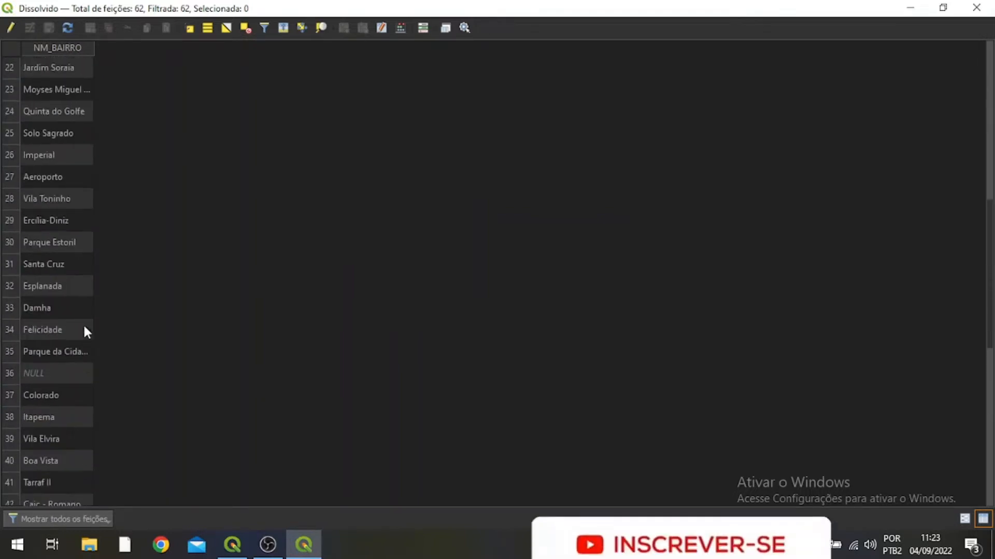
pyautogui.click(10, 28)
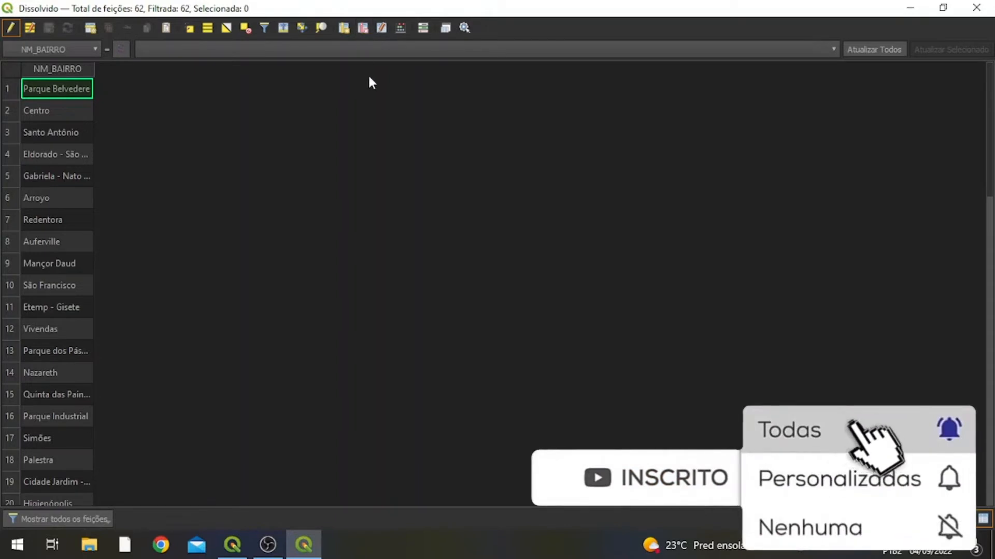
pyautogui.click(400, 29)
pyautogui.write('Area')
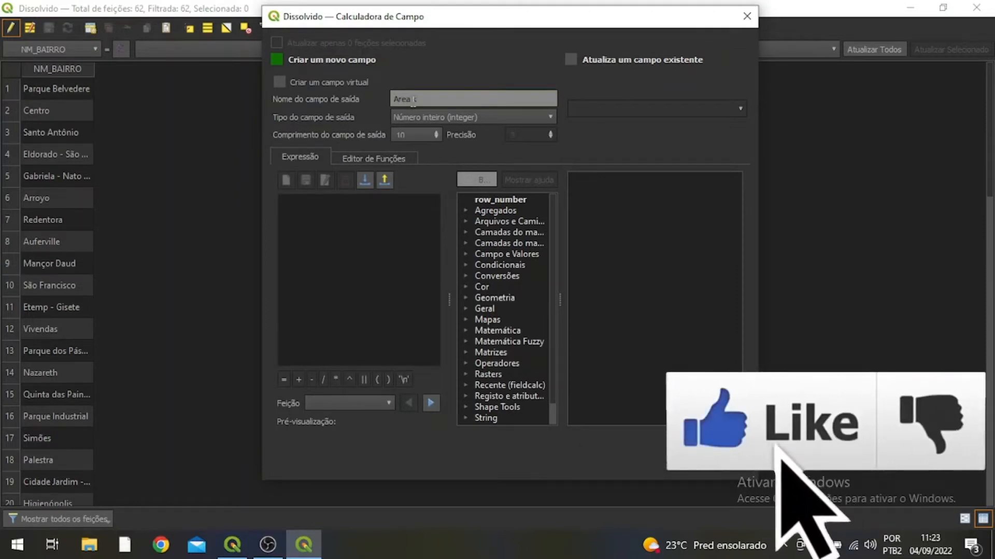
pyautogui.write(' km2')
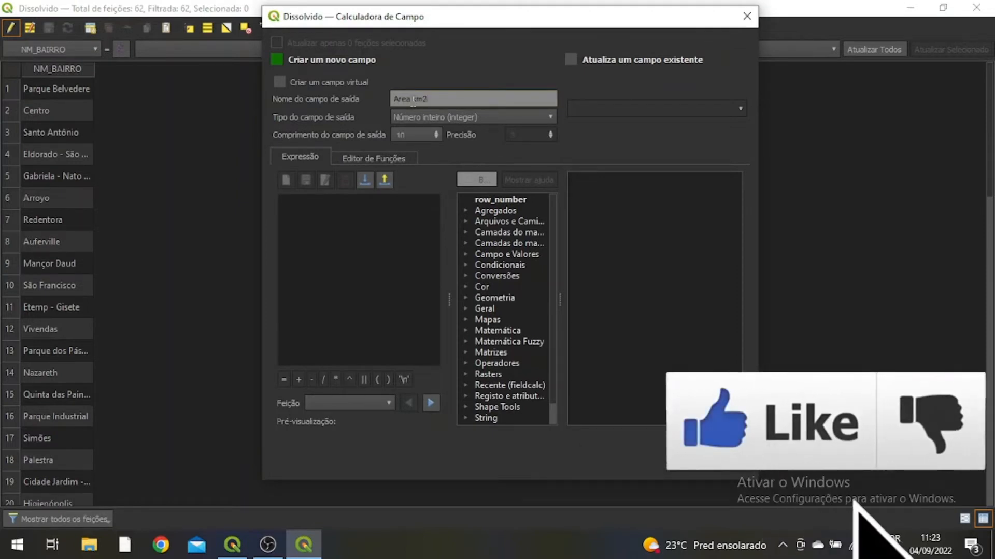
pyautogui.click(437, 116)
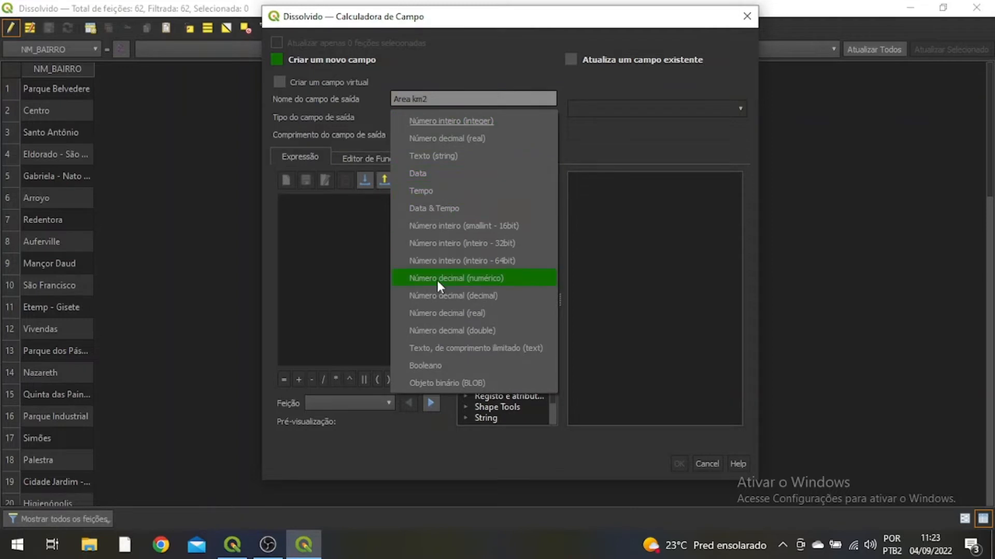
pyautogui.click(436, 299)
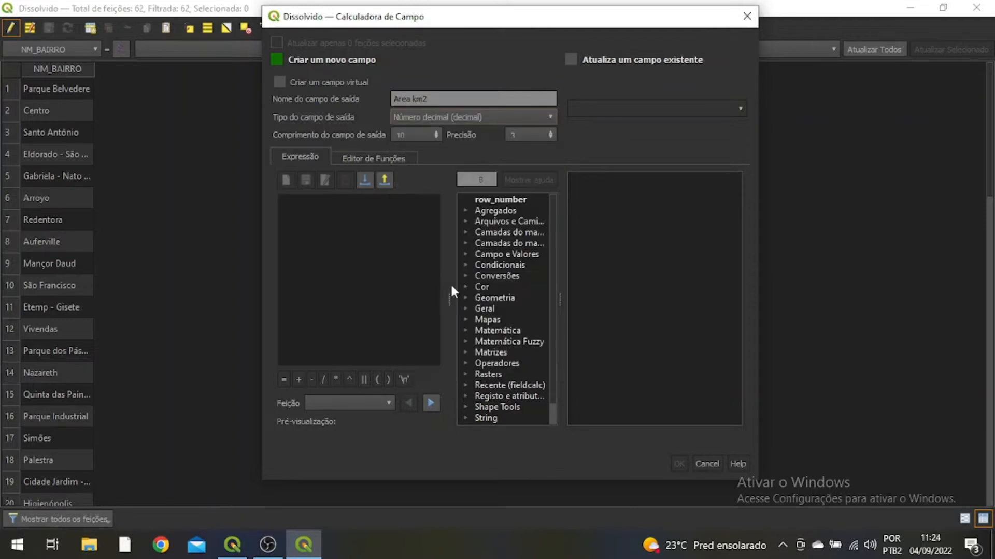
pyautogui.click(520, 117)
pyautogui.click(609, 99)
pyautogui.doubleClick(516, 133)
pyautogui.write('4')
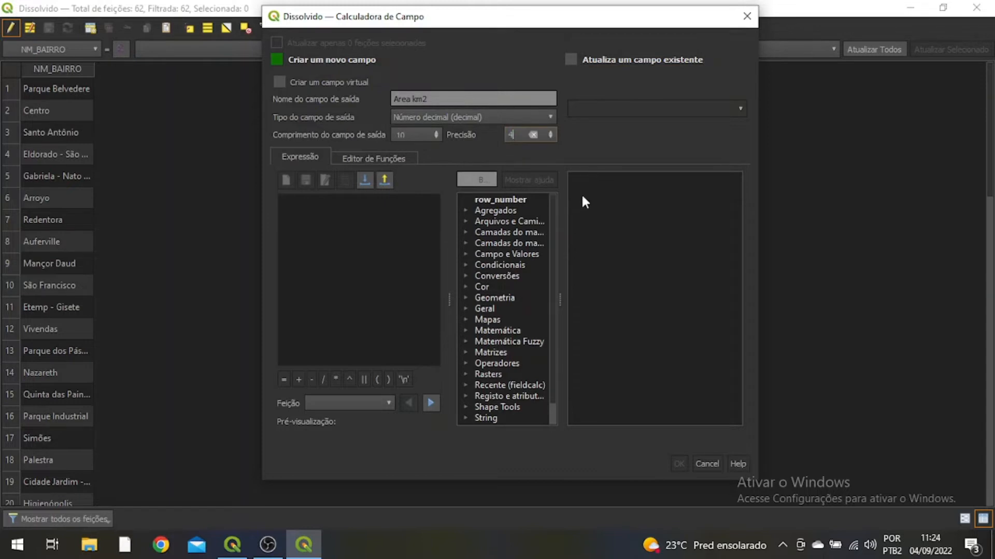
# Calculate the Area km2 field with the expression $area/1000000.
pyautogui.click(347, 249)
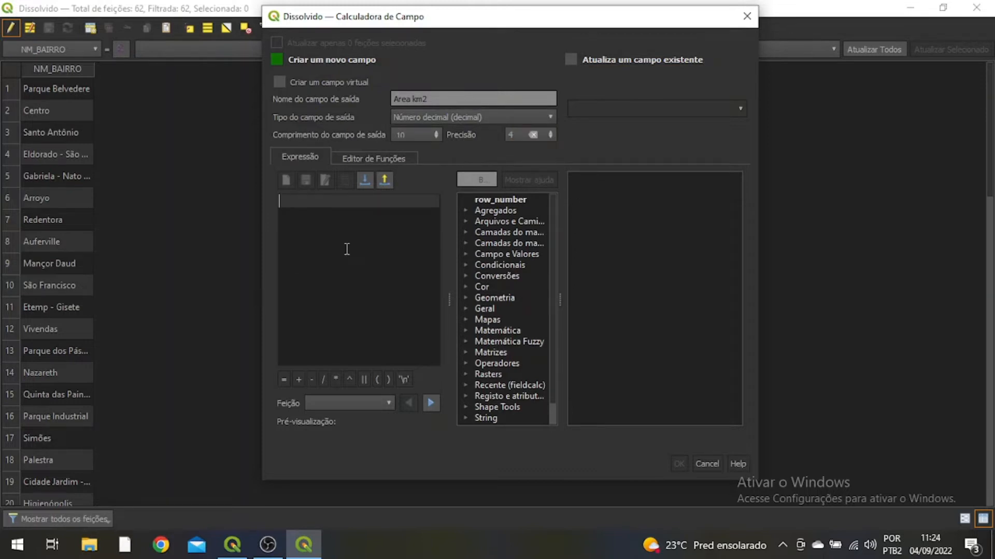
pyautogui.write('$')
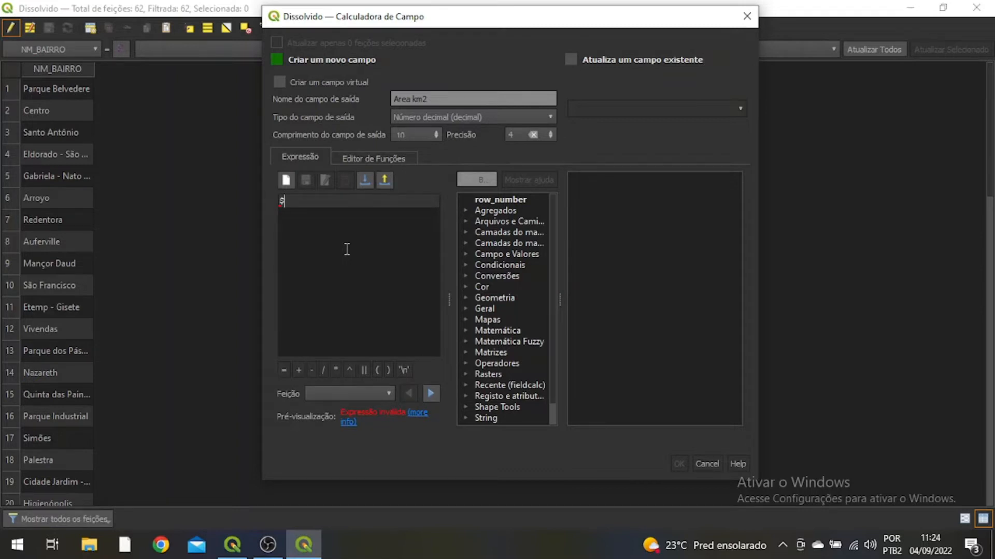
pyautogui.write('area/')
pyautogui.write('10000')
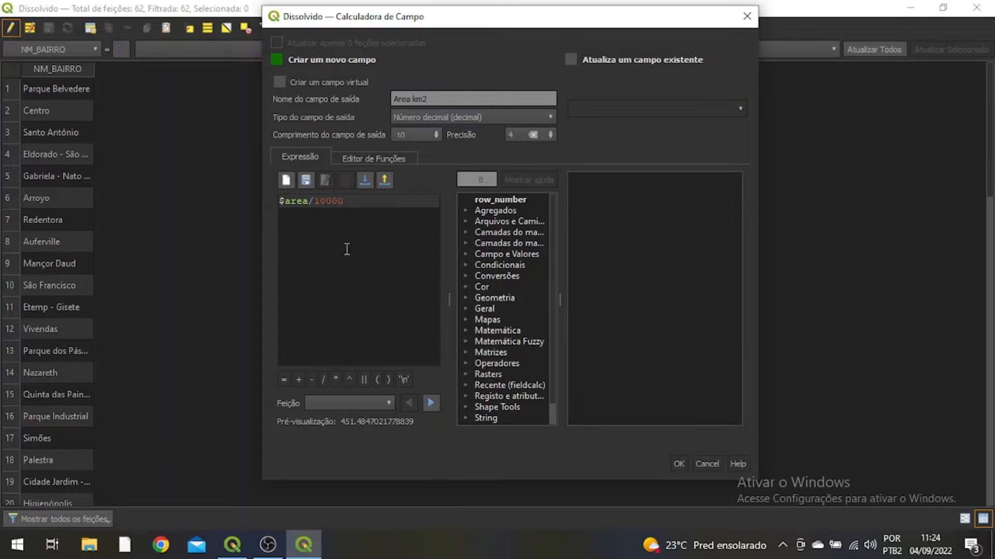
pyautogui.write('00')
pyautogui.click(678, 464)
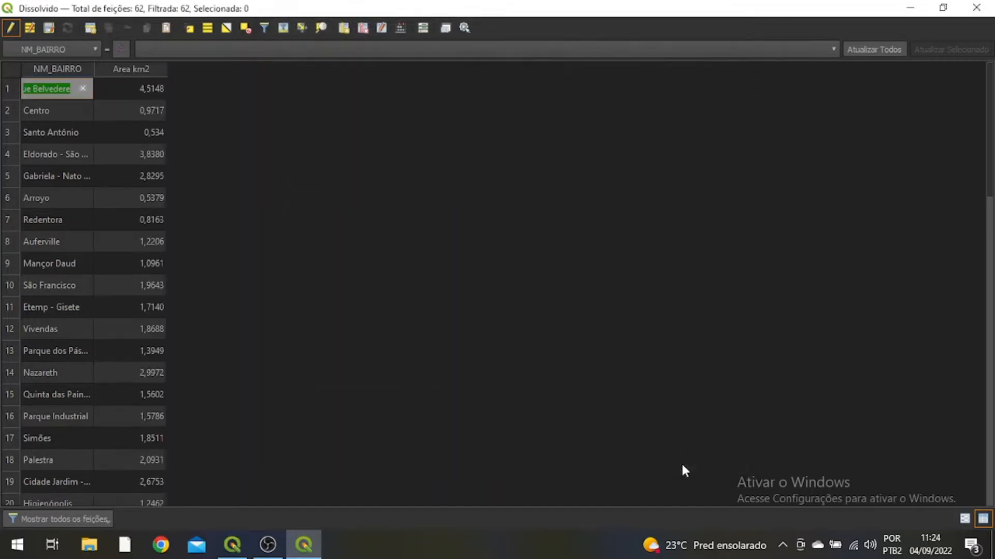
# Save the Dissolvido layer edits, ending the editing session, and close its attribute table.
pyautogui.click(10, 27)
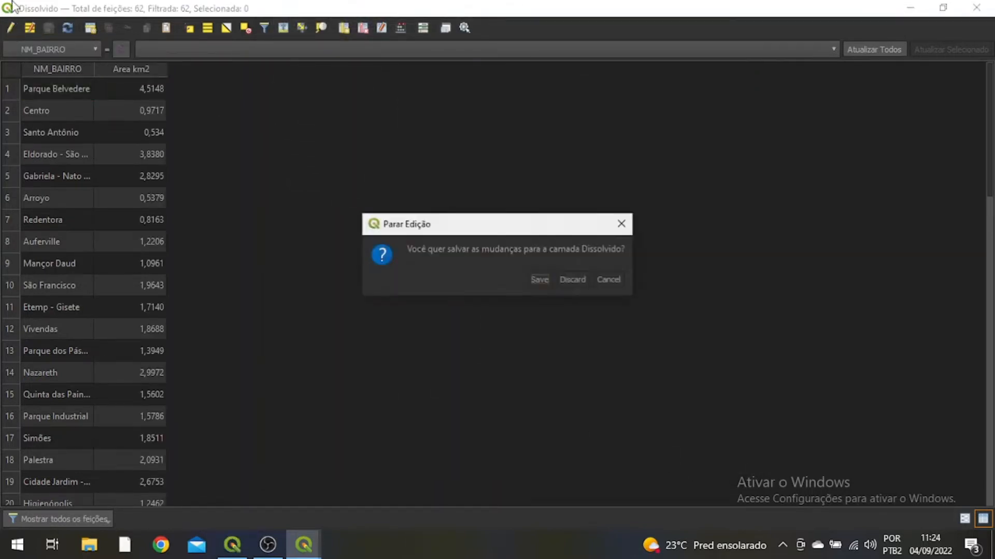
pyautogui.click(540, 280)
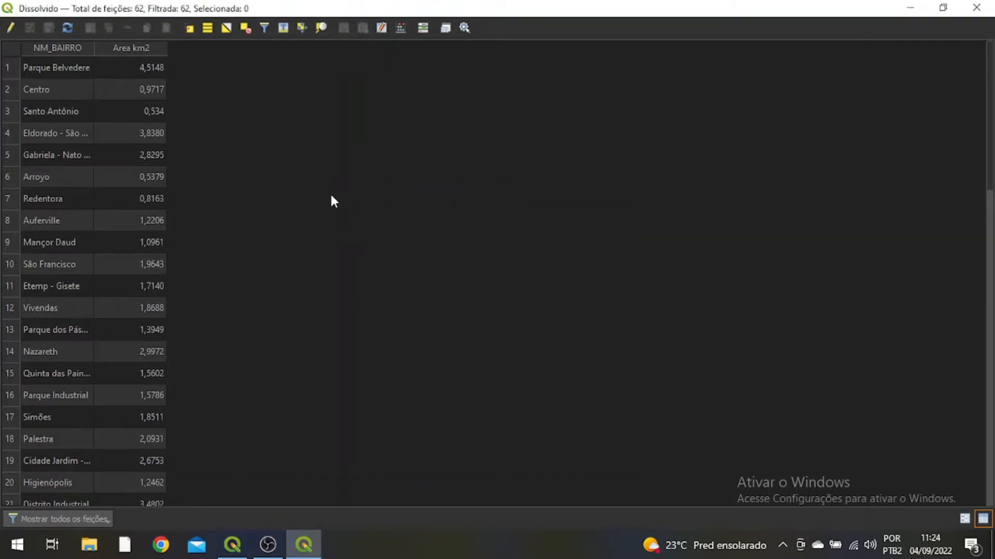
pyautogui.click(976, 7)
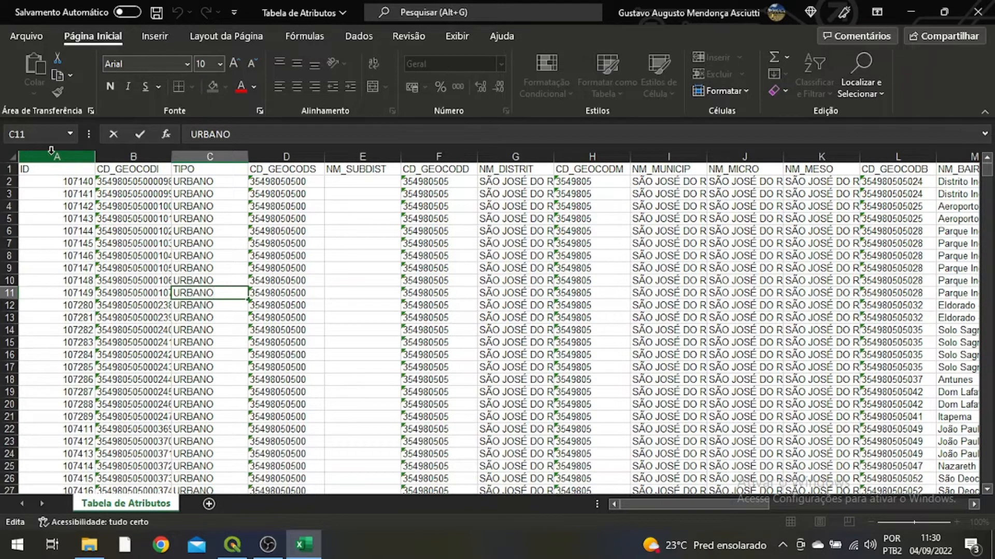
# Create a pivot table on a new worksheet from columns A to AB of the Tabela de Atributos sheet.
pyautogui.moveTo(51, 150)
pyautogui.mouseDown()
pyautogui.moveTo(971, 151)
pyautogui.moveTo(771, 152)
pyautogui.moveTo(772, 174)
pyautogui.mouseUp()
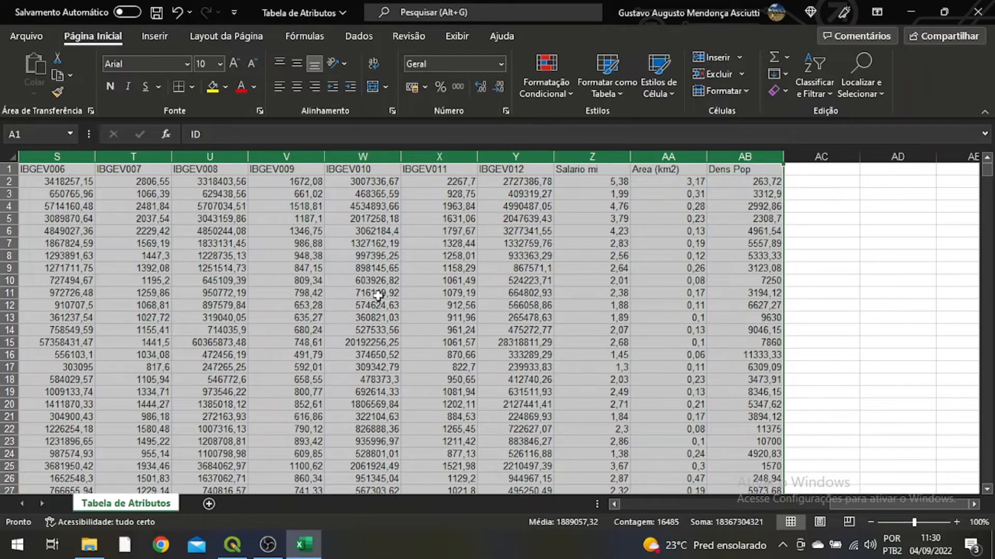
pyautogui.click(147, 35)
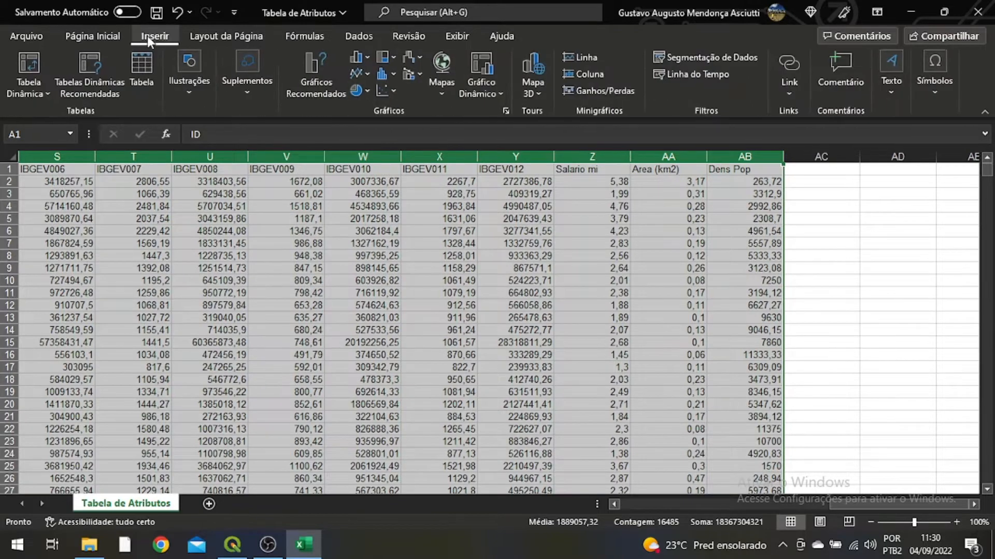
pyautogui.click(23, 64)
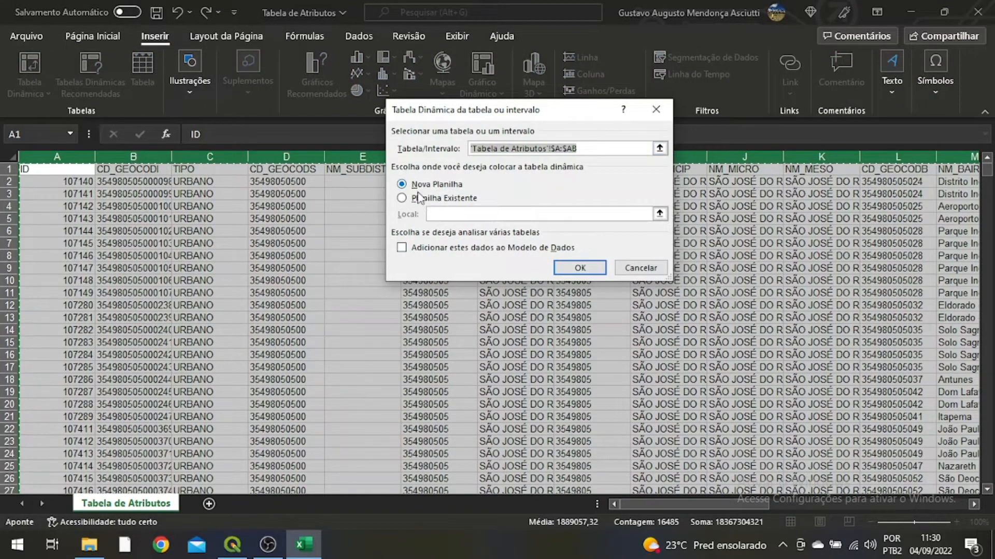
pyautogui.click(575, 267)
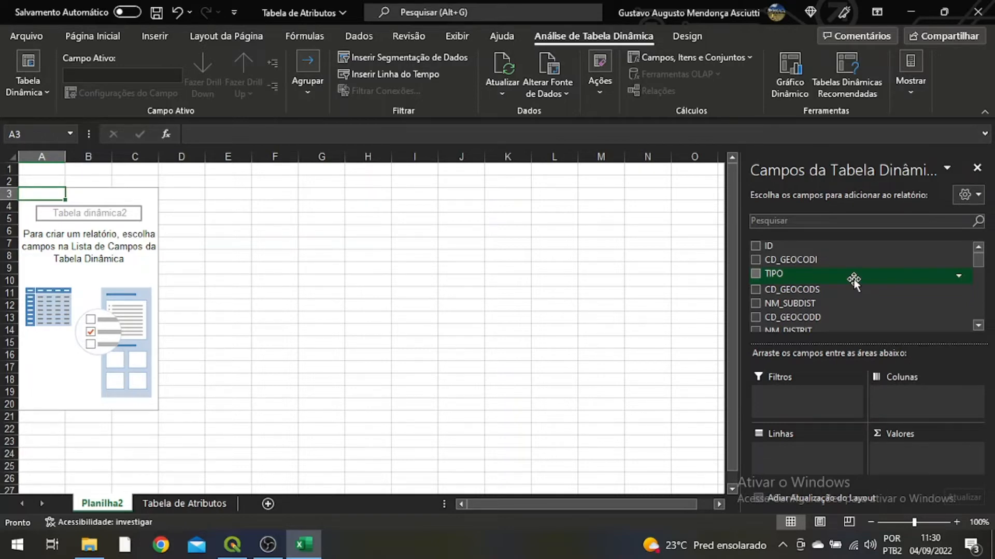
# Add the NM_BAIRRO field to the pivot table rows and look through the resulting neighbourhood list.
pyautogui.scroll(-4, 853, 282)
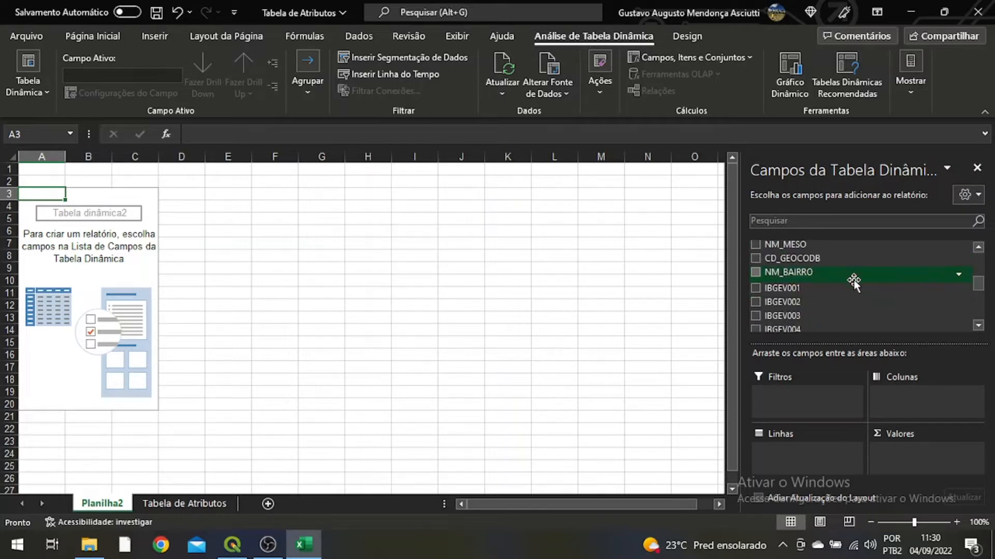
pyautogui.moveTo(817, 277); pyautogui.dragTo(806, 471)
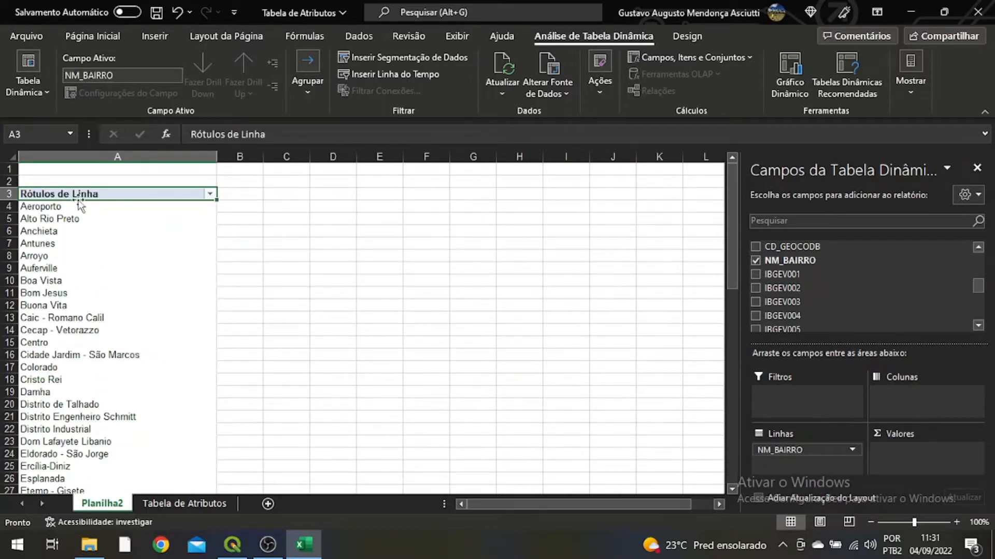
pyautogui.scroll(-6, 80, 207)
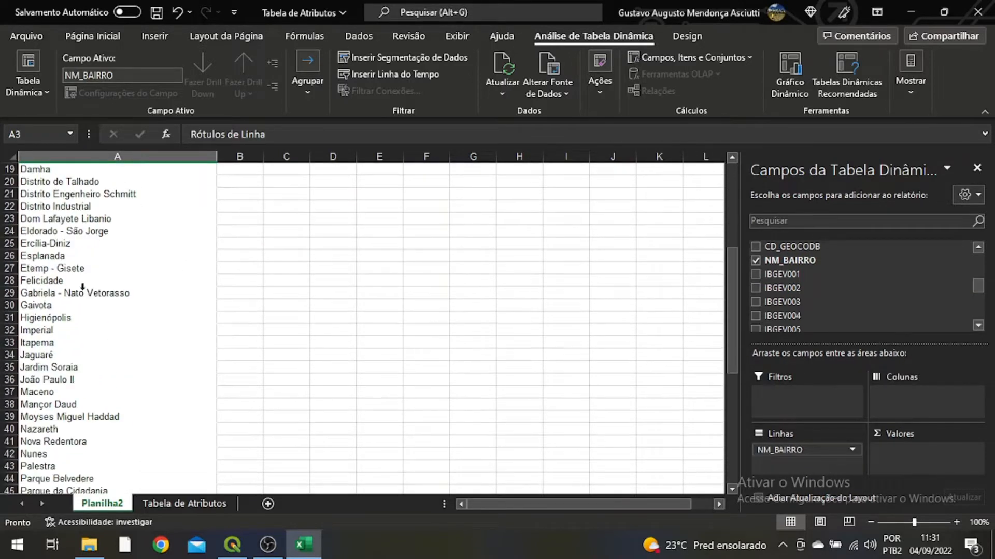
pyautogui.scroll(-10, 83, 288)
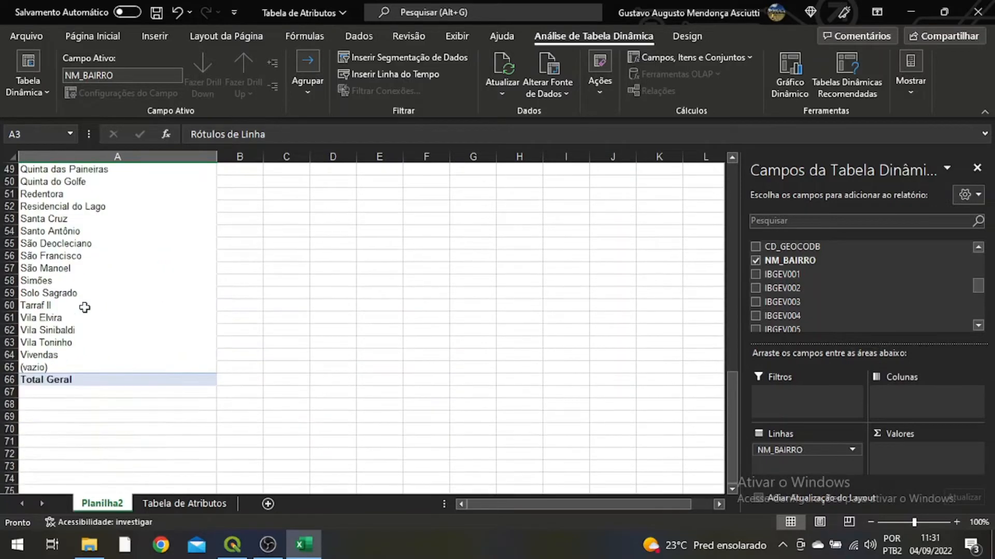
pyautogui.scroll(16, 84, 307)
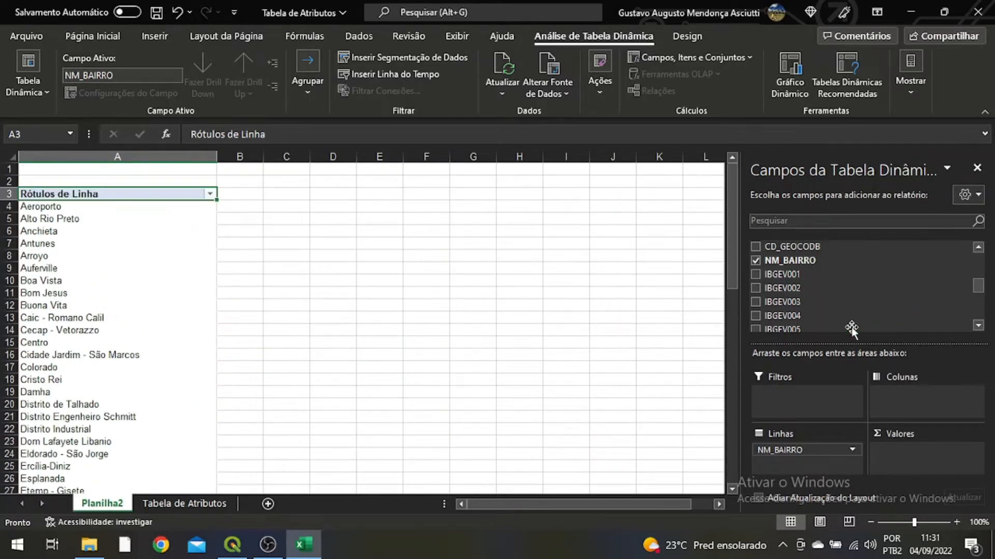
# Add the Salario mi field to the pivot table values and check the sums per neighbourhood.
pyautogui.moveTo(979, 289); pyautogui.dragTo(979, 316)
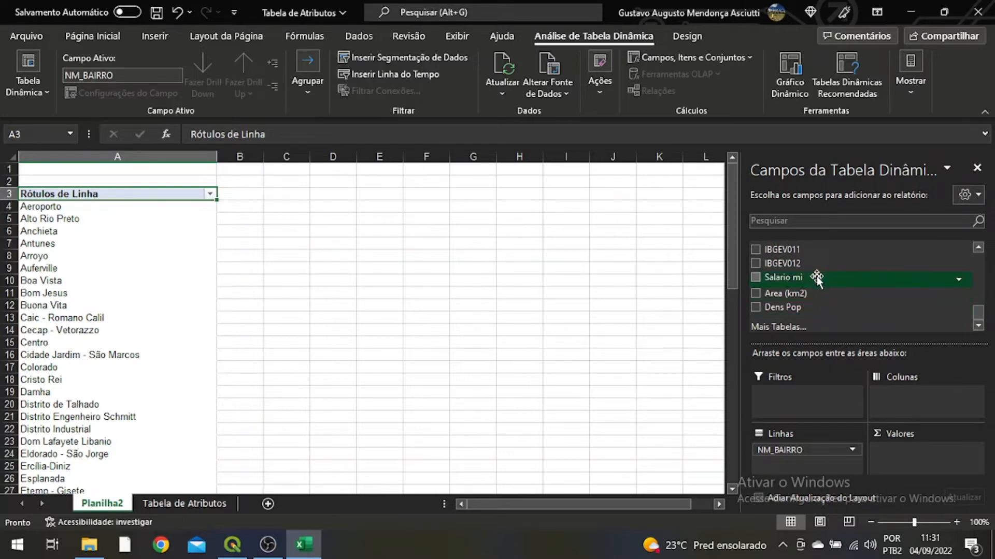
pyautogui.moveTo(817, 280); pyautogui.dragTo(914, 461)
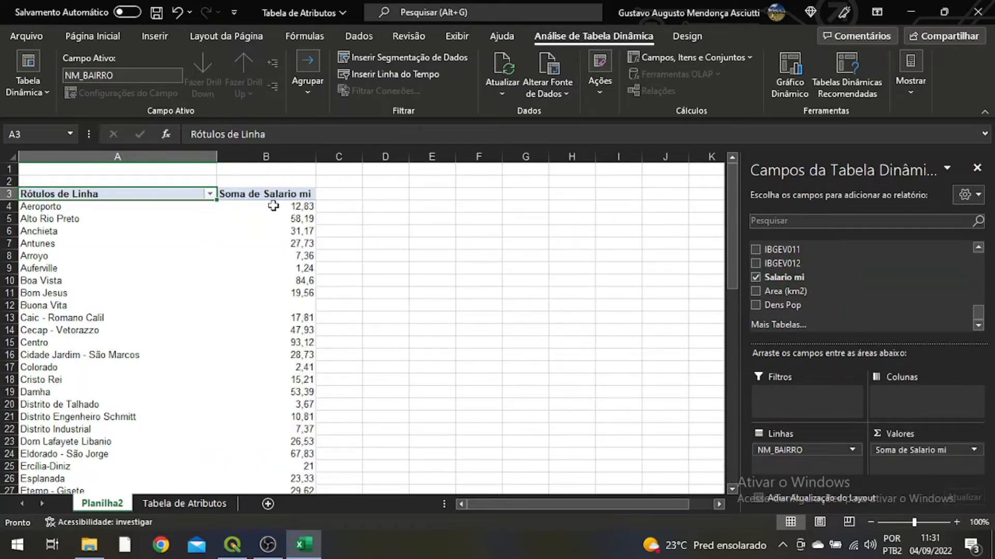
pyautogui.scroll(-10, 280, 256)
pyautogui.scroll(10, 285, 269)
pyautogui.moveTo(271, 210)
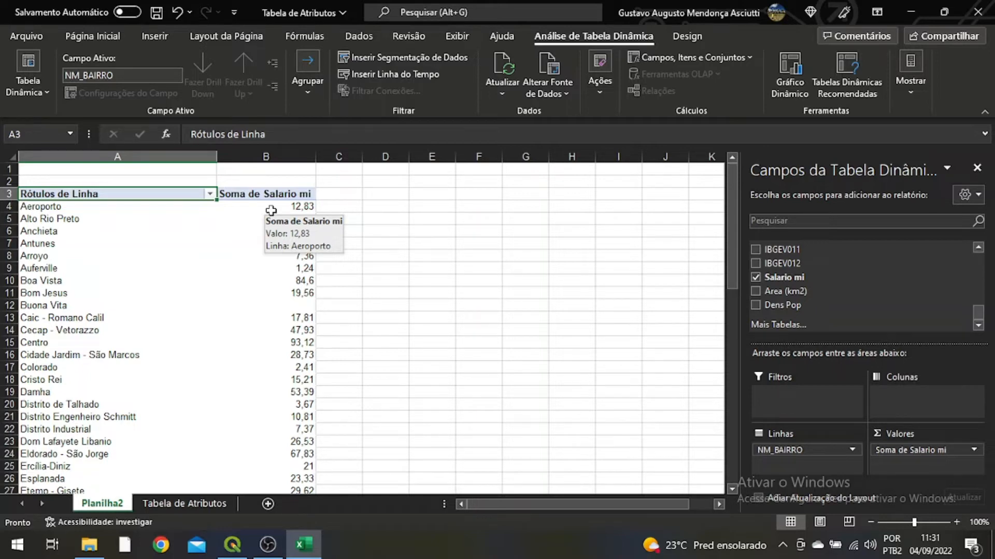
pyautogui.click(271, 210)
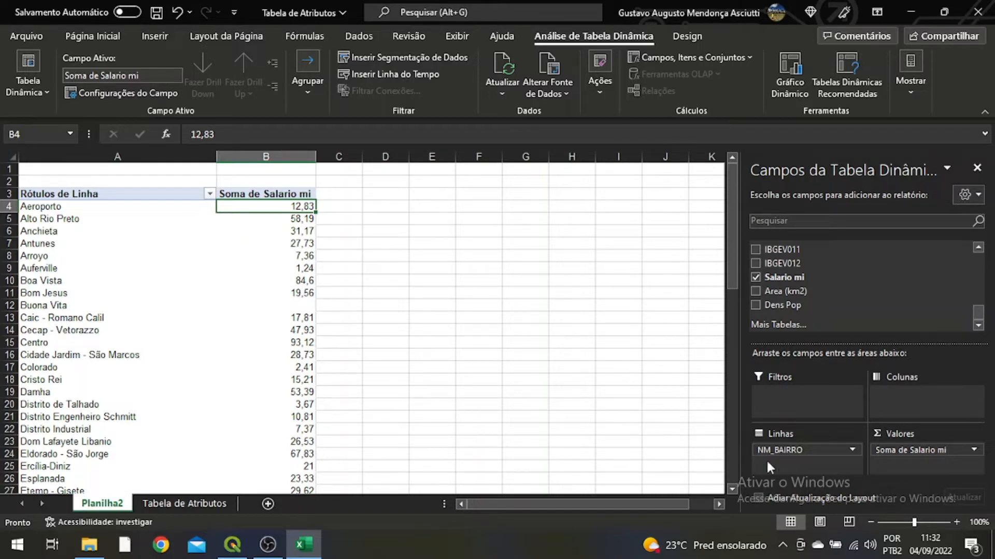
# Change the Salario mi value field to be summarised by Média instead of a sum.
pyautogui.click(974, 451)
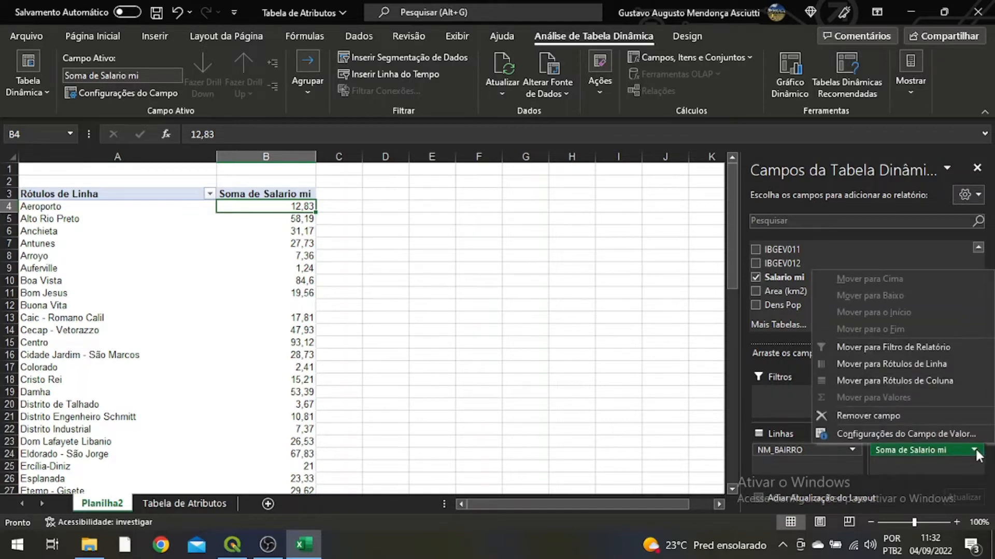
pyautogui.click(871, 432)
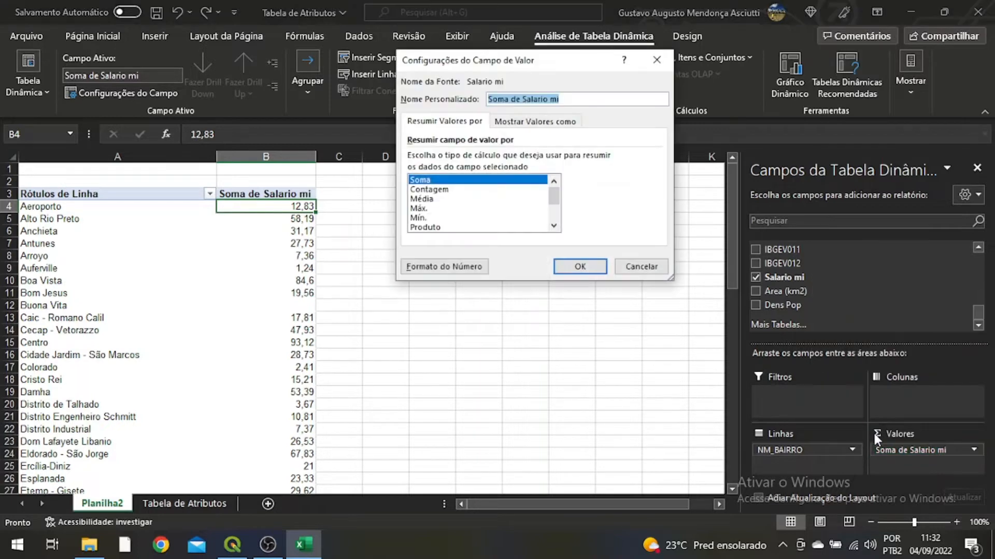
pyautogui.click(438, 200)
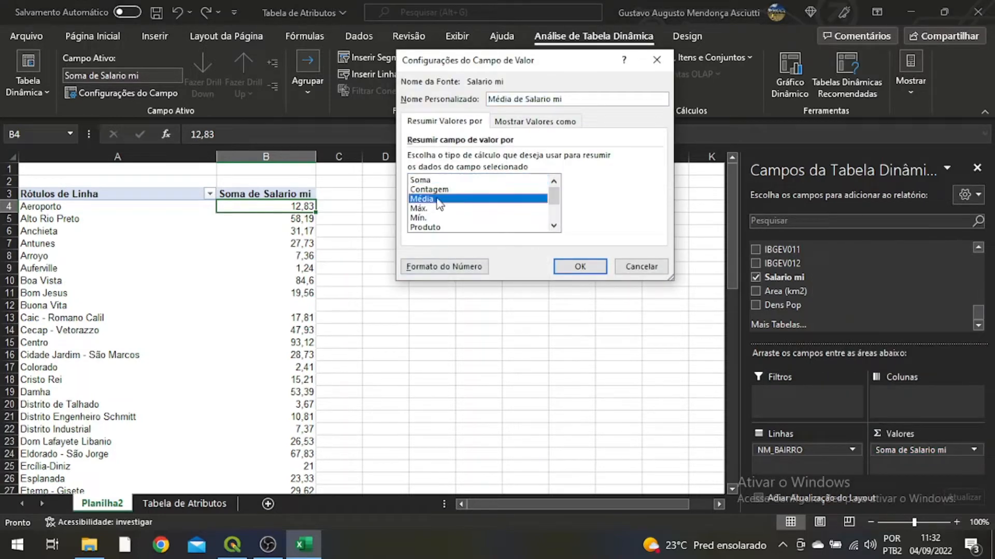
pyautogui.click(579, 267)
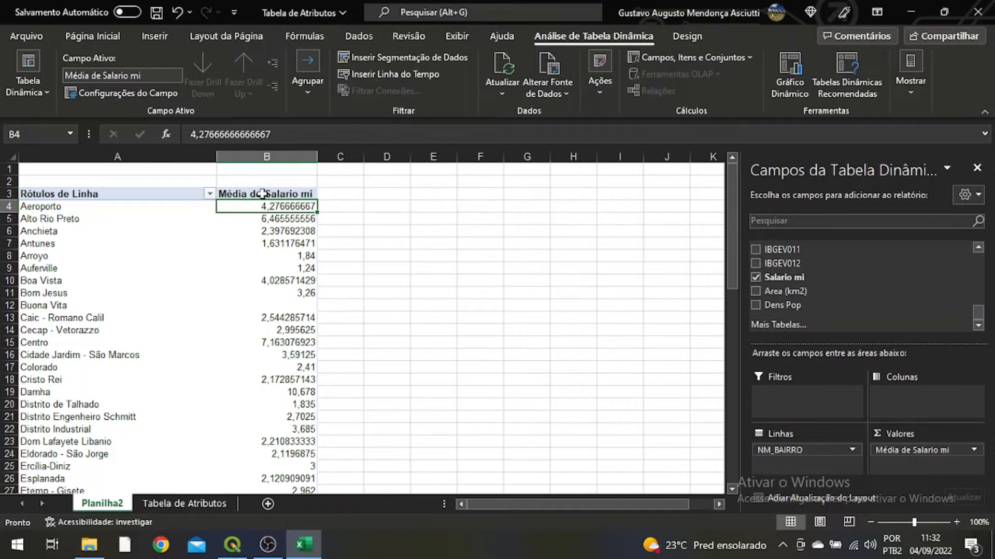
# Format the average salary values from B4 down to the Total Geral row with two decimal places.
pyautogui.click(266, 156)
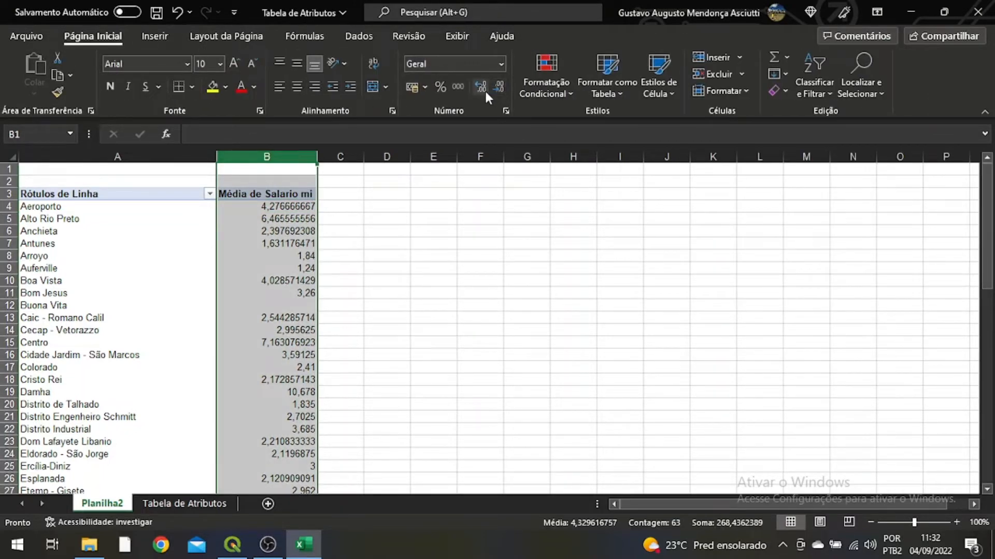
pyautogui.click(253, 207)
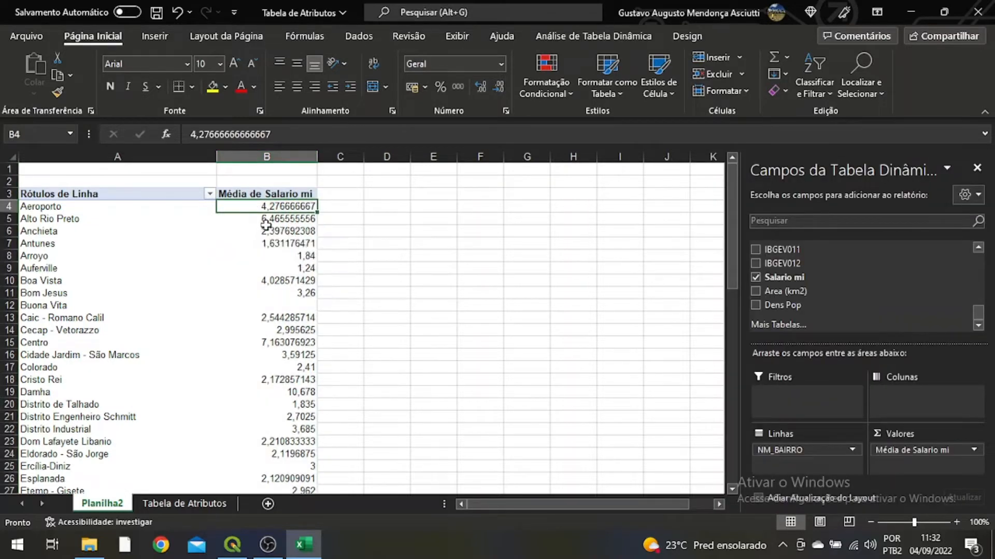
pyautogui.hotkey('shift', 'Down')
pyautogui.hotkey('shift', 'Down')
pyautogui.hotkey('shift', 'Down')
pyautogui.hotkey('shift', 'Down')
pyautogui.hotkey('shift', 'Down')
pyautogui.hotkey('shift', 'Down')
pyautogui.hotkey('shift', 'Down')
pyautogui.hotkey('shift', 'Down')
pyautogui.hotkey('shift', 'Down')
pyautogui.hotkey('ctrl', 'shift', 'Down')
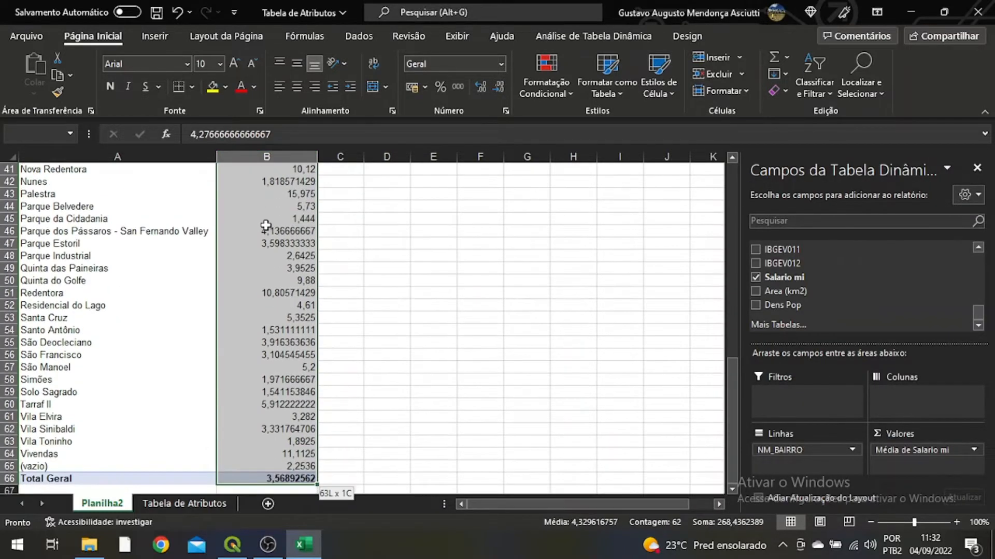
pyautogui.click(492, 85)
pyautogui.click(492, 85)
pyautogui.click(493, 85)
pyautogui.click(492, 86)
pyautogui.click(492, 86)
pyautogui.click(492, 86)
pyautogui.click(492, 86)
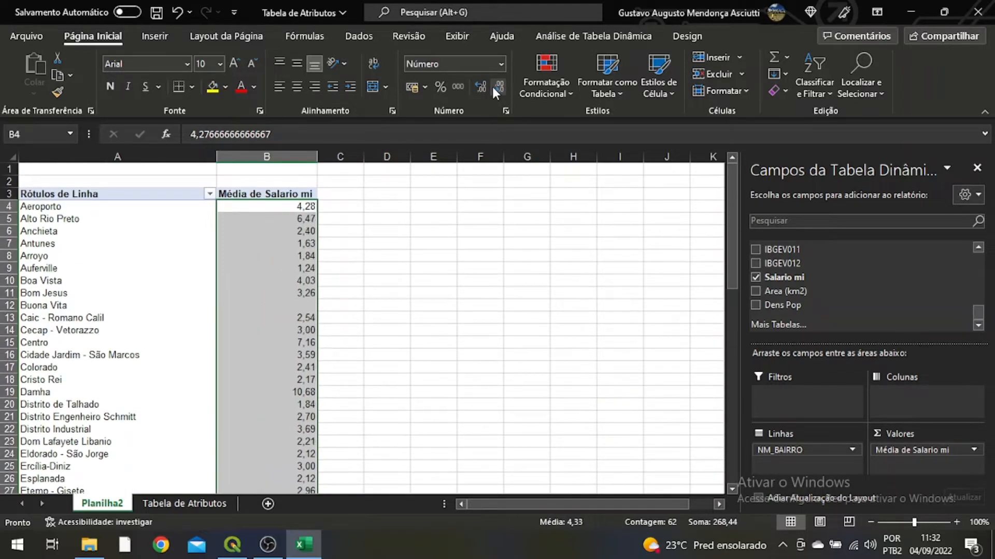
pyautogui.click(389, 231)
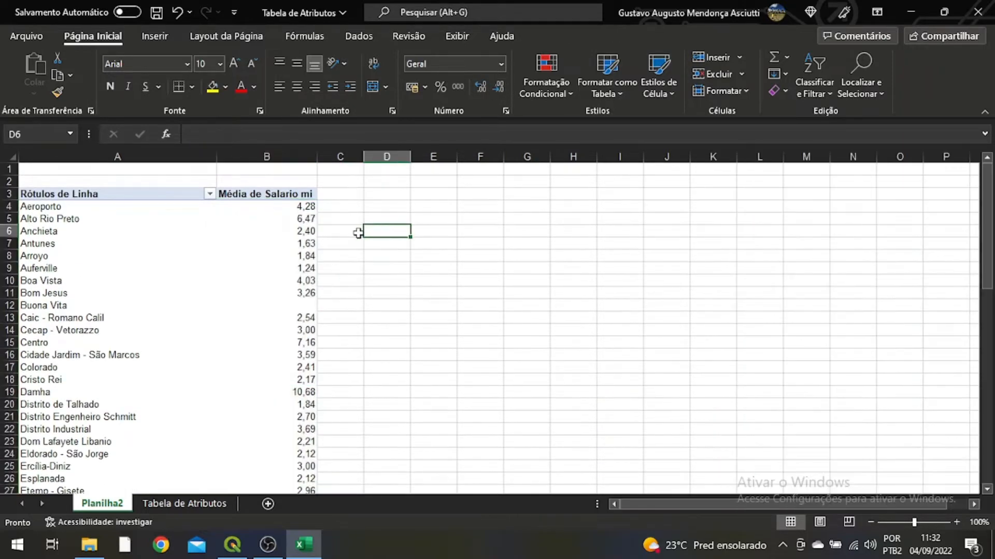
# Examine the average salaries by neighbourhood, including the Buona Vita, Damha and (vazio) rows.
pyautogui.click(258, 221)
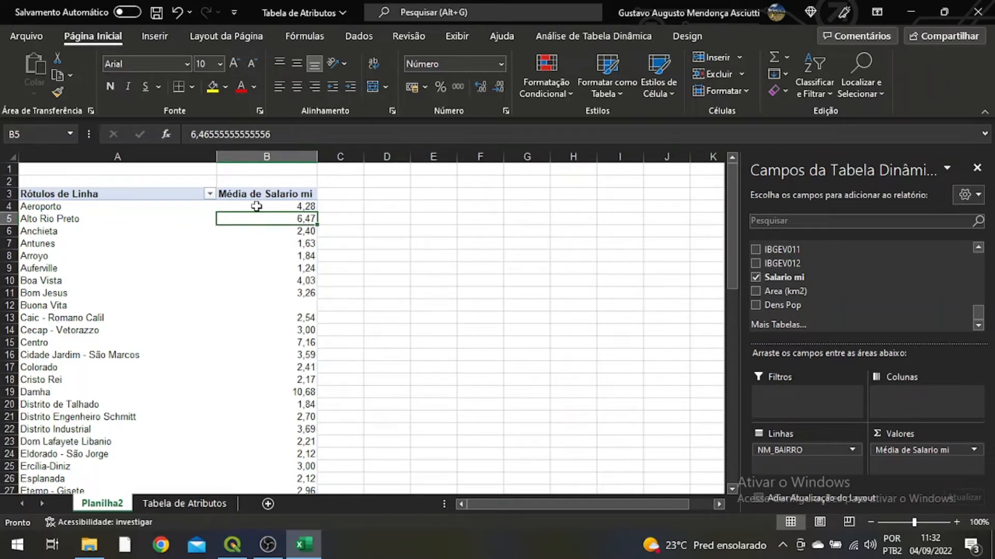
pyautogui.click(257, 206)
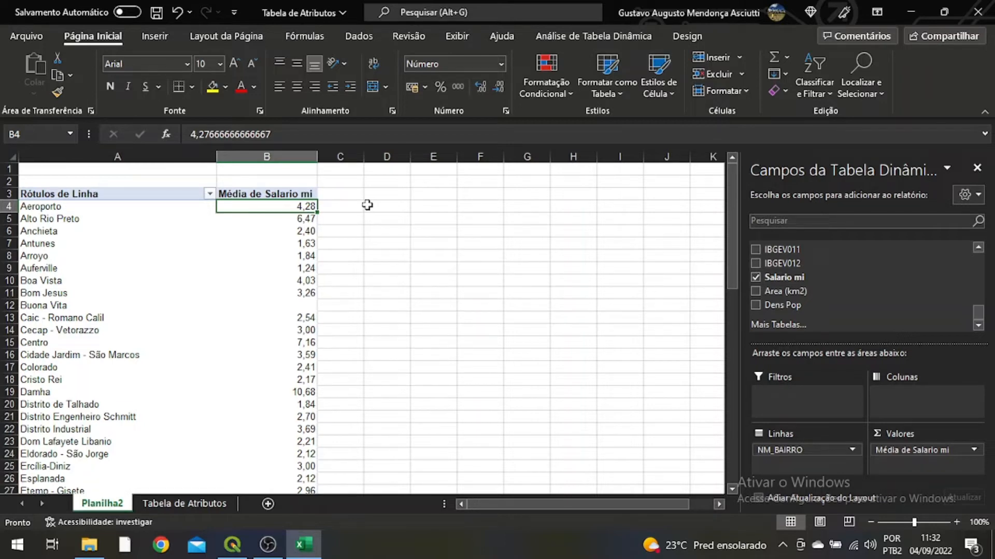
pyautogui.click(309, 305)
pyautogui.scroll(-12, 366, 324)
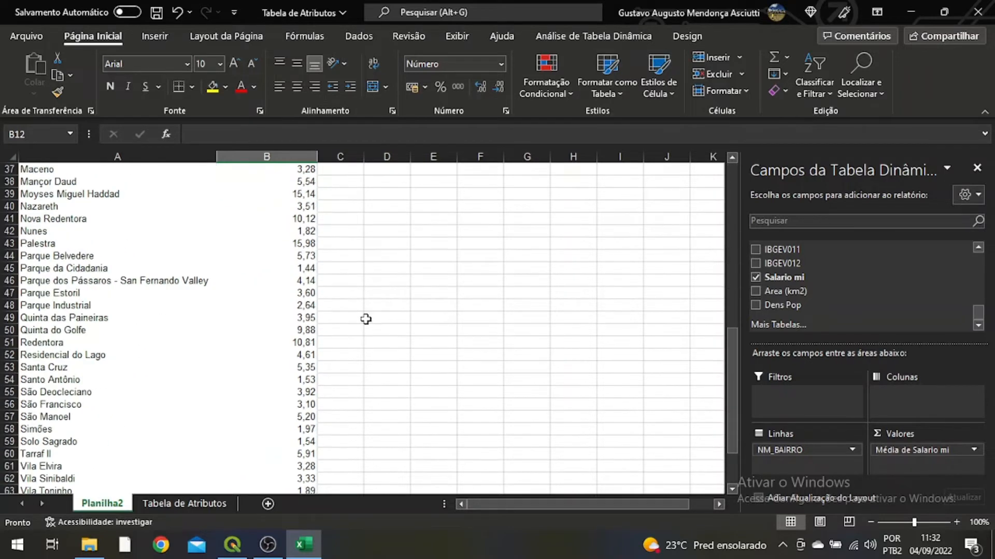
pyautogui.scroll(-6, 352, 311)
pyautogui.scroll(3, 344, 310)
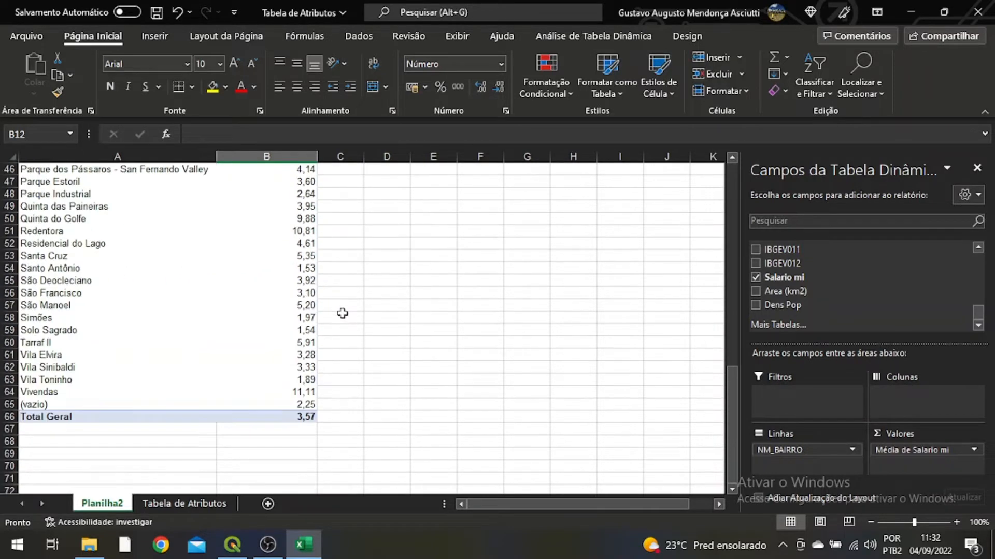
pyautogui.scroll(1, 342, 313)
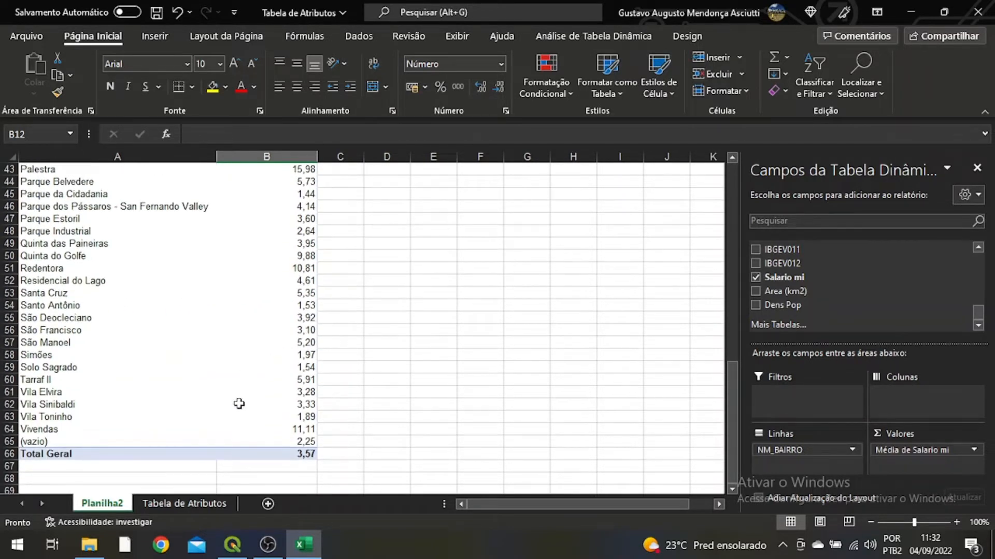
pyautogui.click(266, 445)
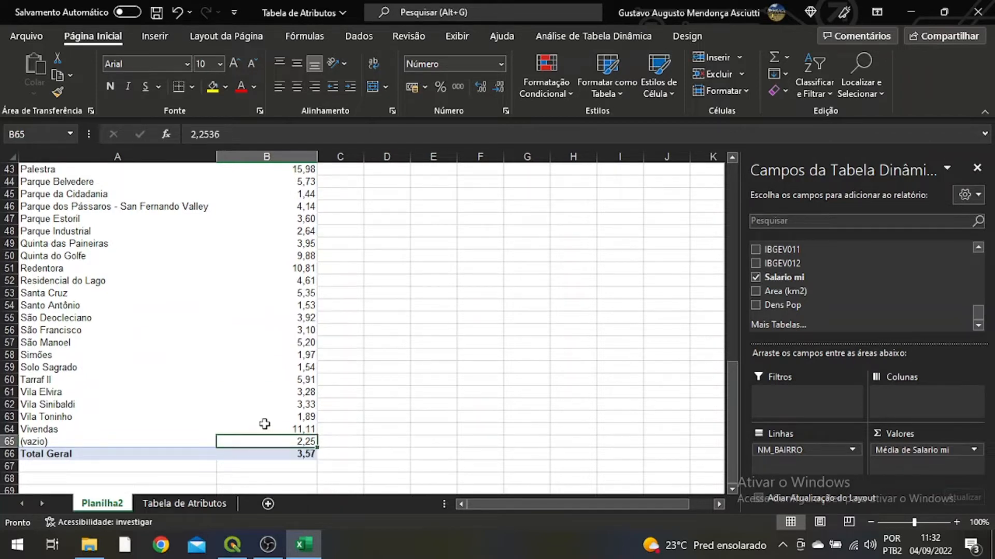
pyautogui.scroll(14, 267, 415)
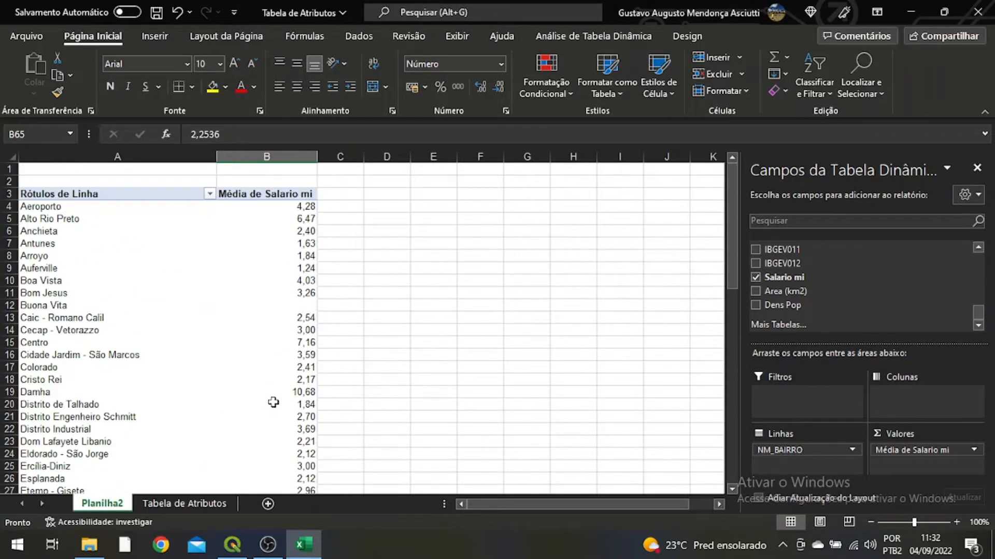
pyautogui.click(289, 306)
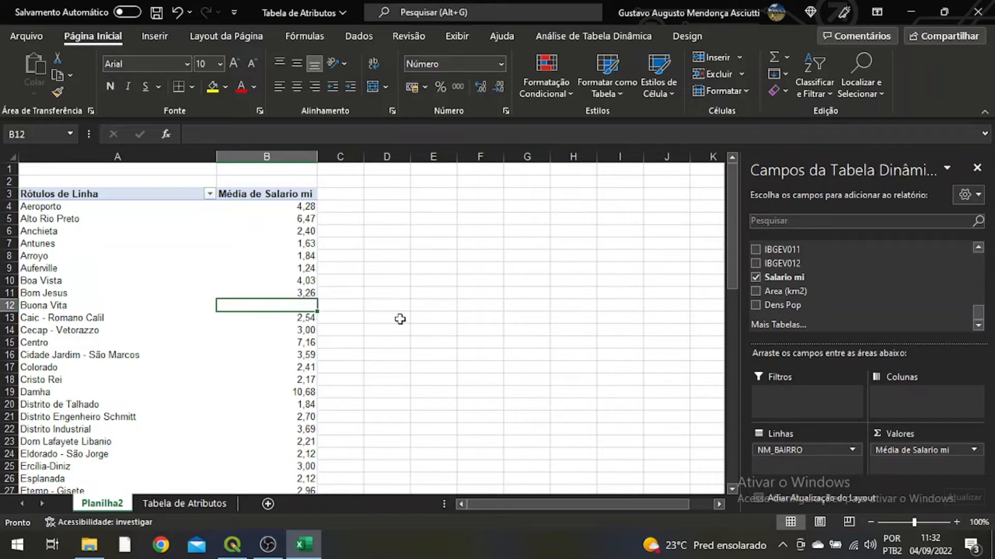
pyautogui.click(129, 319)
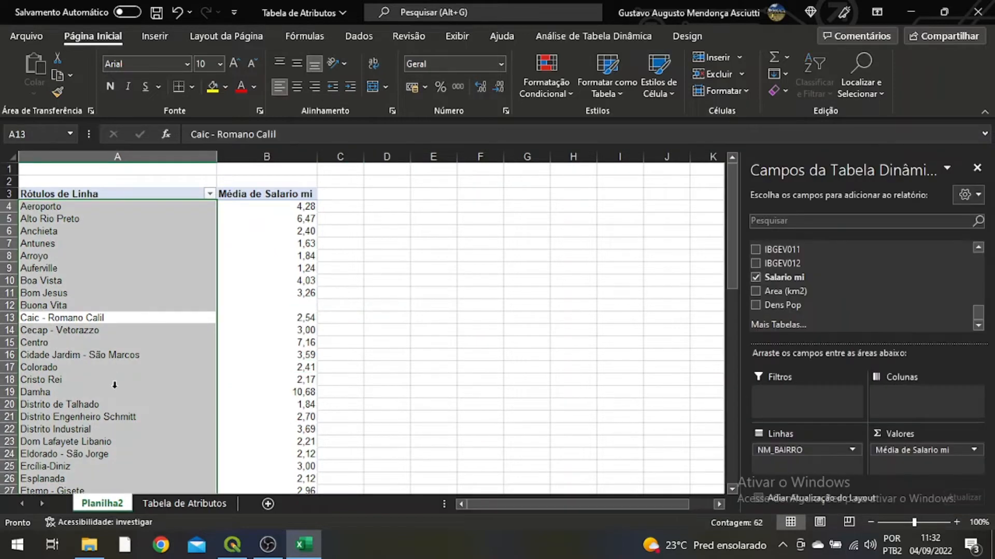
pyautogui.click(114, 386)
pyautogui.click(284, 392)
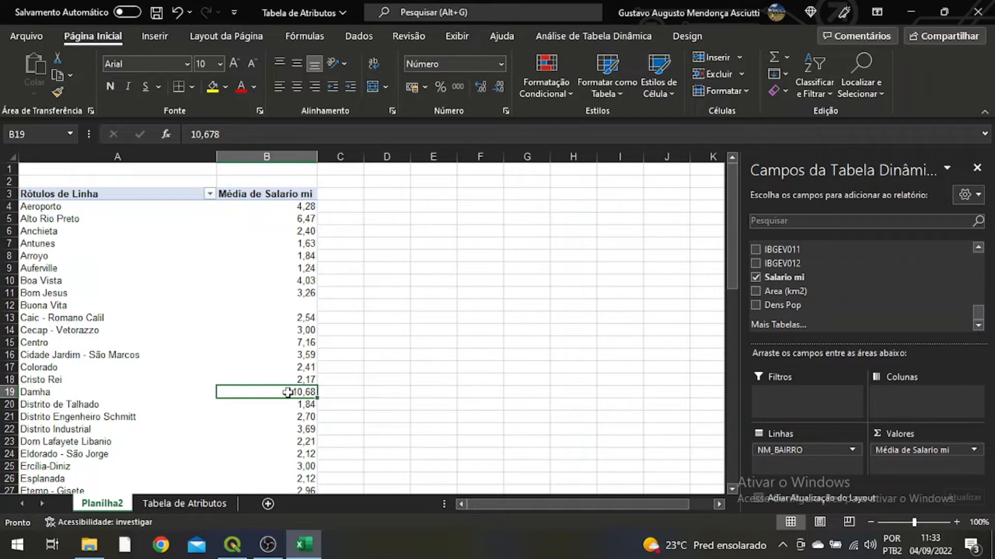
pyautogui.click(10, 392)
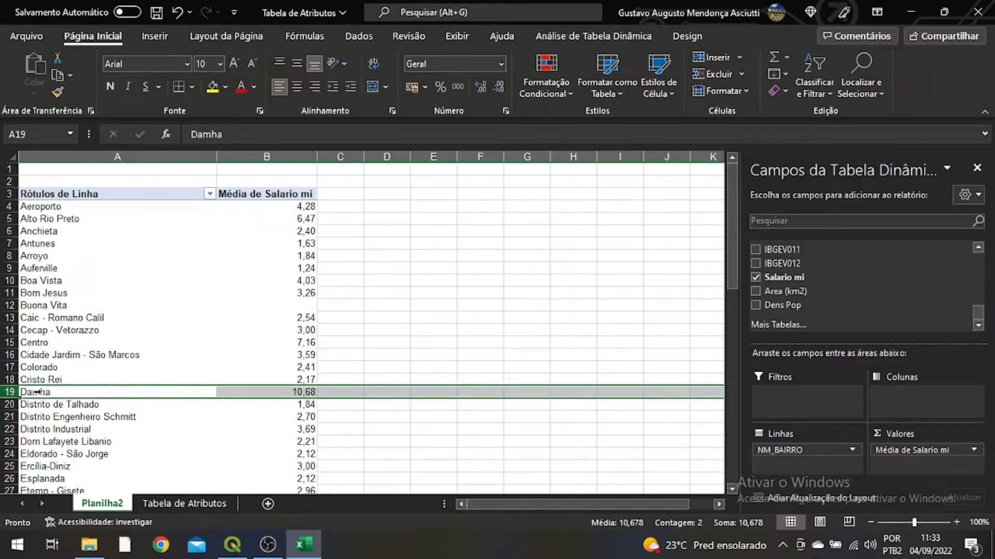
pyautogui.click(309, 391)
pyautogui.scroll(-1, 357, 349)
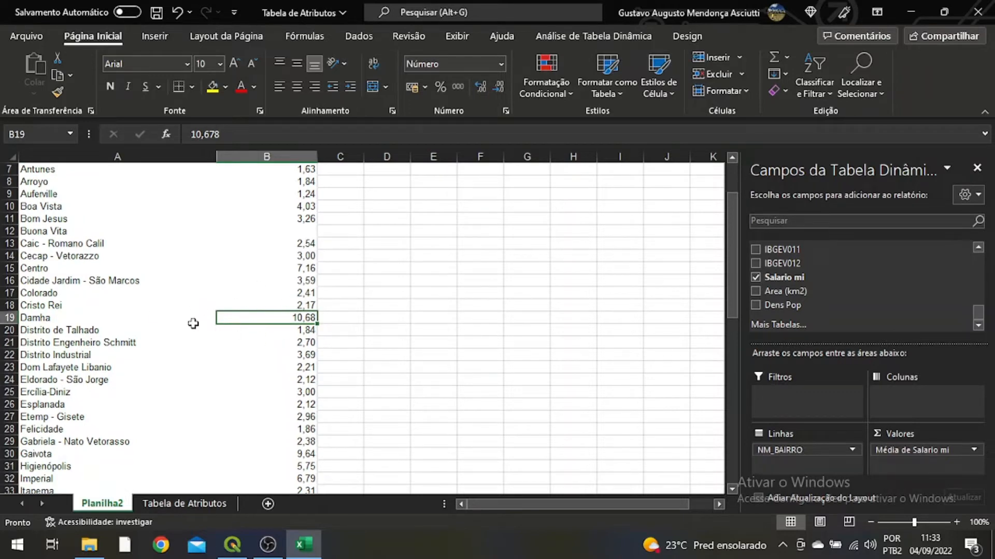
pyautogui.scroll(2, 327, 285)
pyautogui.click(366, 293)
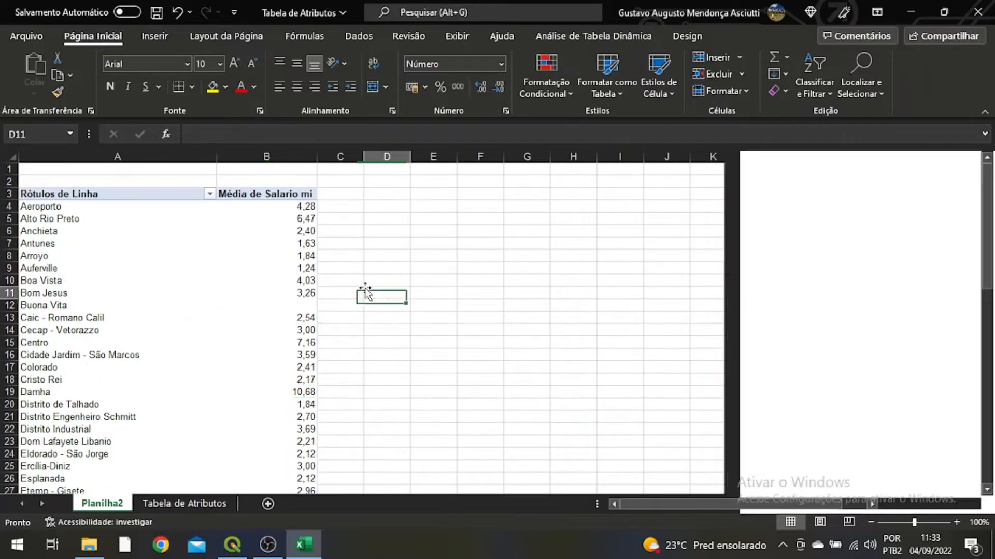
# Add the Area (km2) field to the pivot table values as a sum per neighbourhood.
pyautogui.click(297, 231)
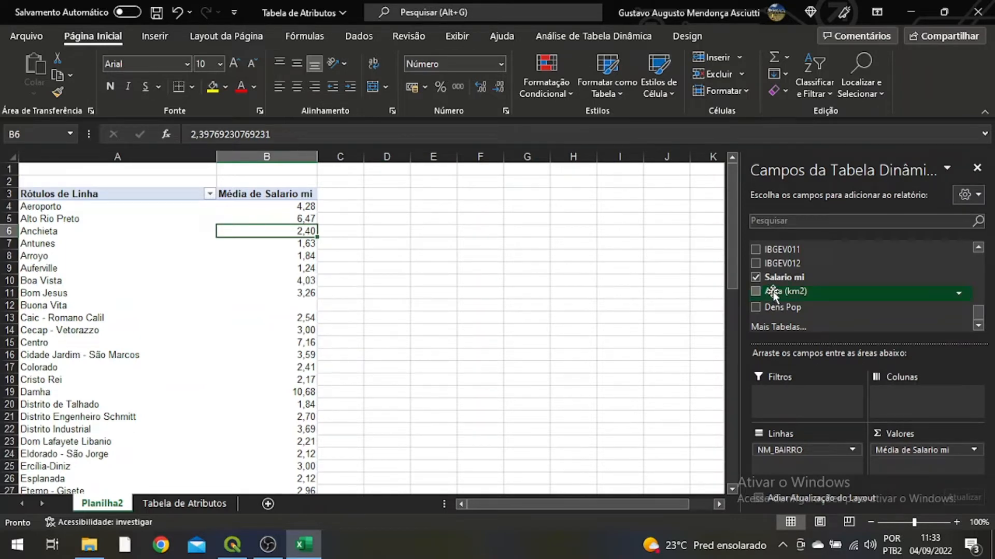
pyautogui.moveTo(773, 293); pyautogui.dragTo(941, 471)
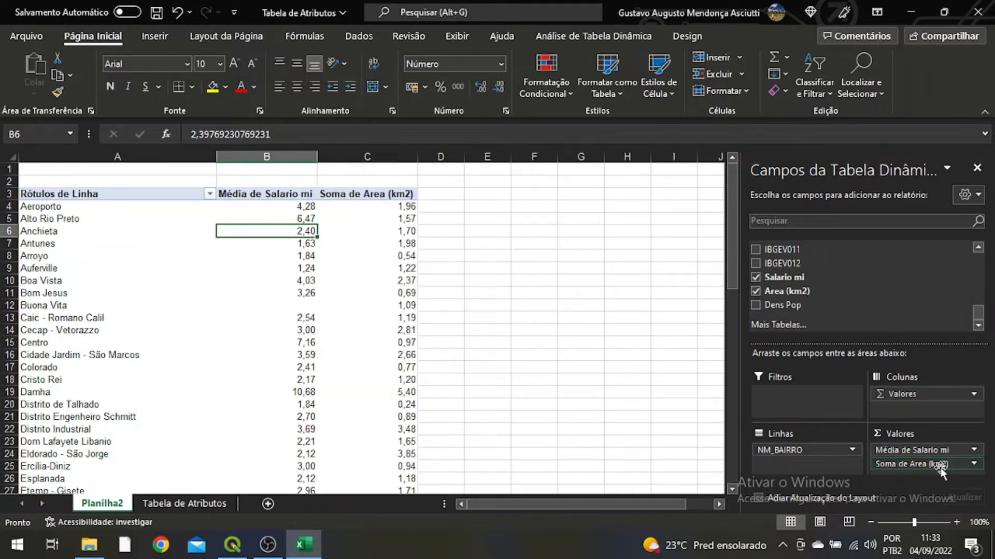
pyautogui.click(377, 209)
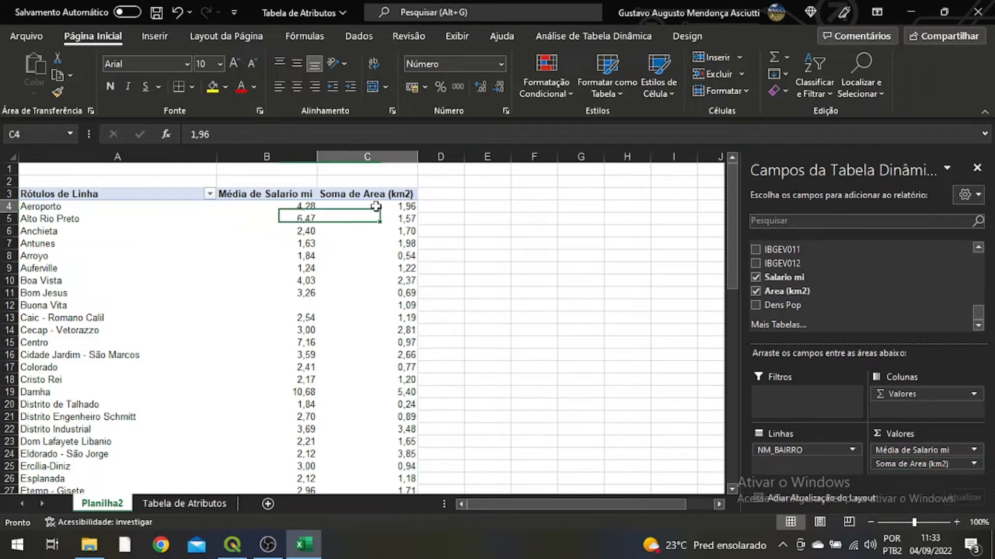
pyautogui.click(341, 195)
pyautogui.click(365, 239)
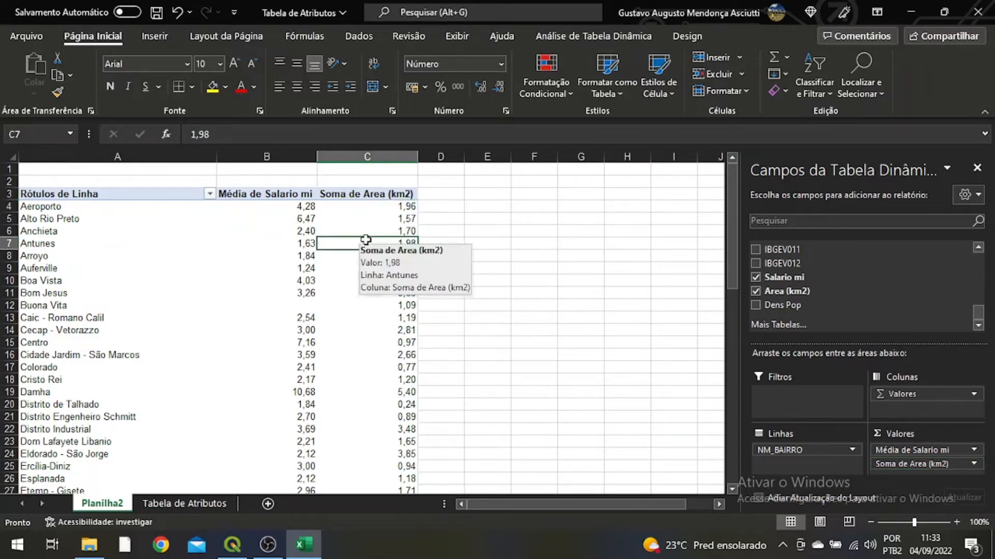
# Examine the summed area values by neighbourhood, down to the (vazio) and Total Geral rows.
pyautogui.click(366, 207)
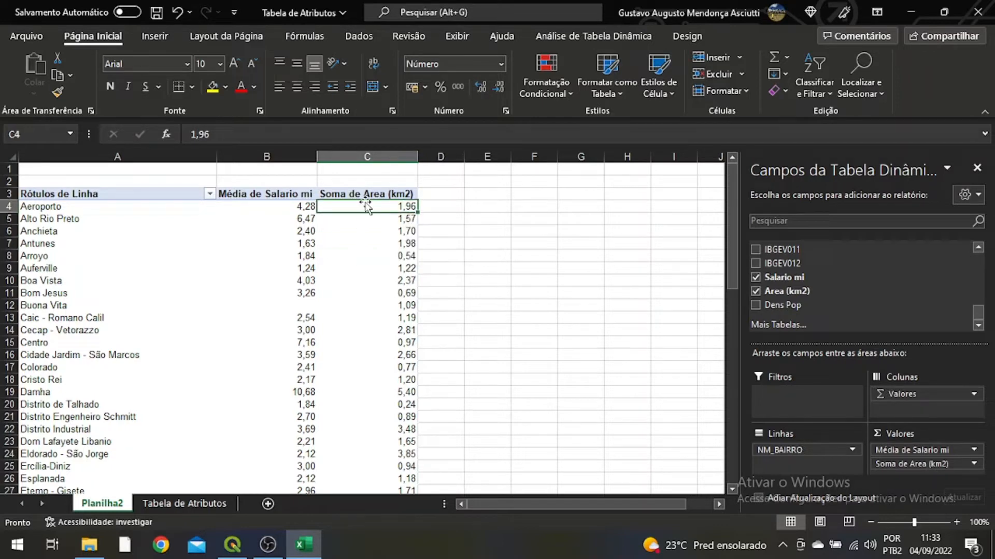
pyautogui.scroll(-14, 379, 301)
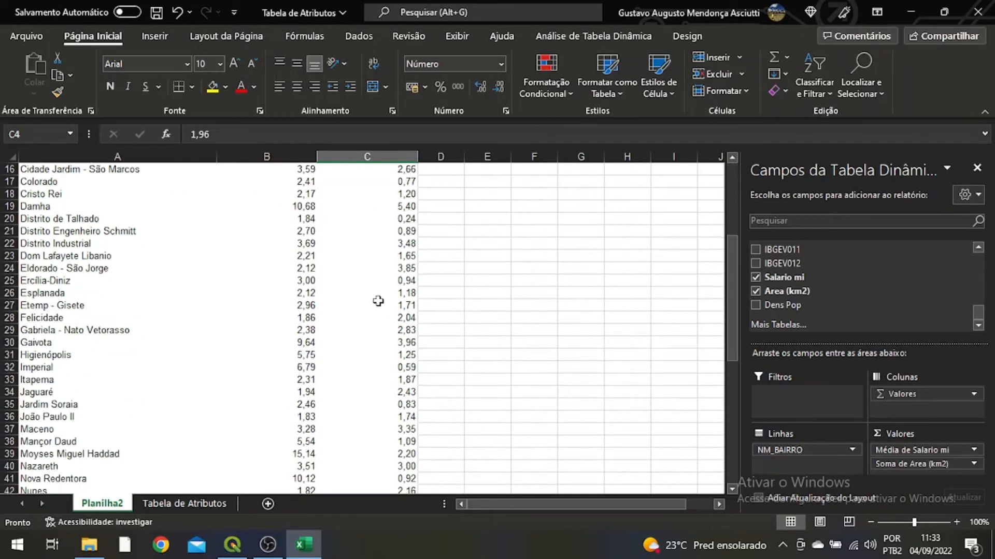
pyautogui.moveTo(378, 301)
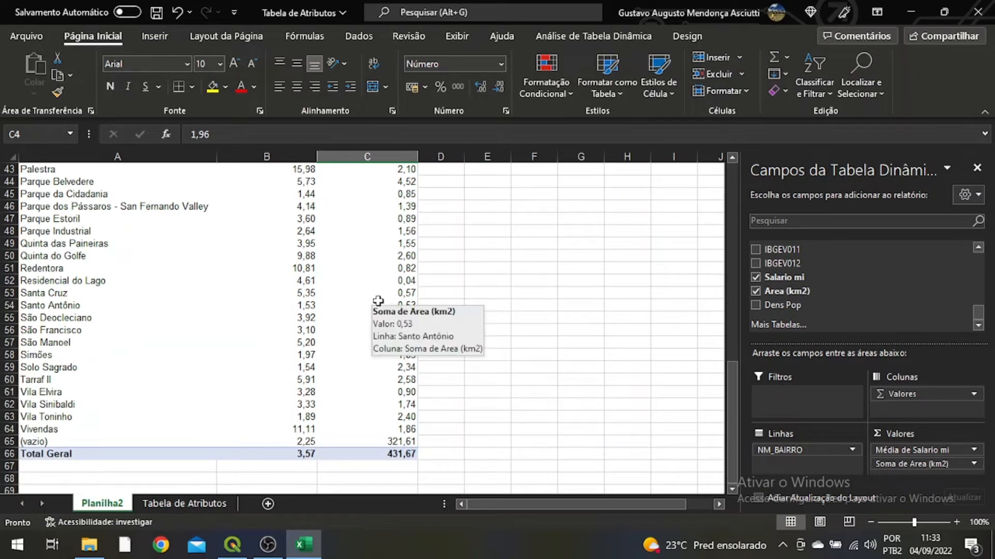
pyautogui.scroll(14, 377, 311)
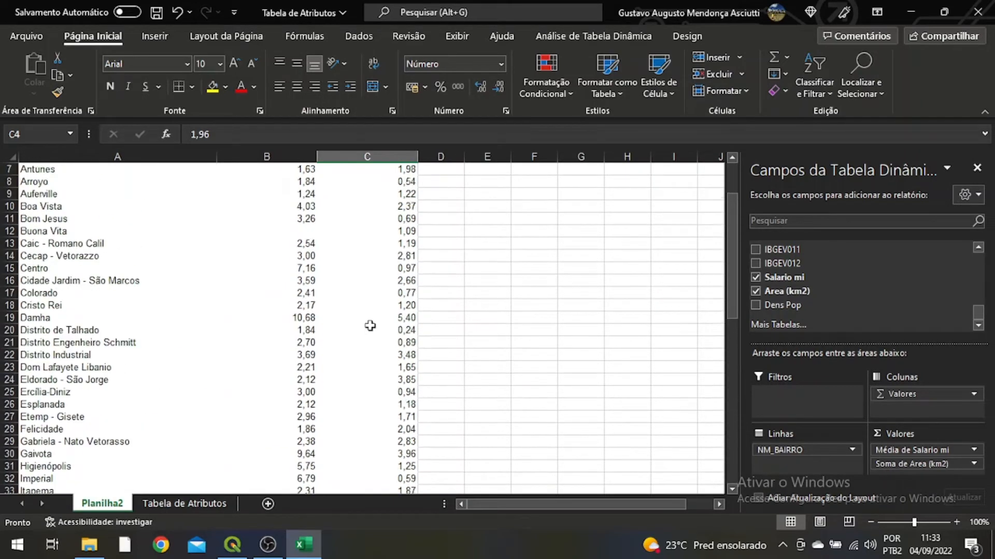
pyautogui.click(357, 231)
pyautogui.click(357, 205)
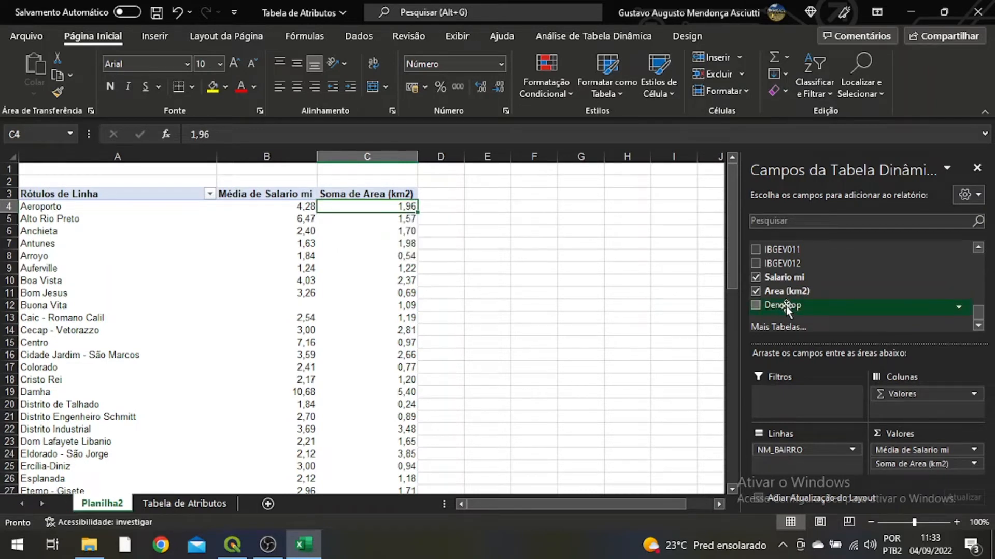
# Add the IBGEV001 field to the pivot table values as a sum per neighbourhood and review the column.
pyautogui.scroll(1, 785, 306)
pyautogui.scroll(4, 785, 306)
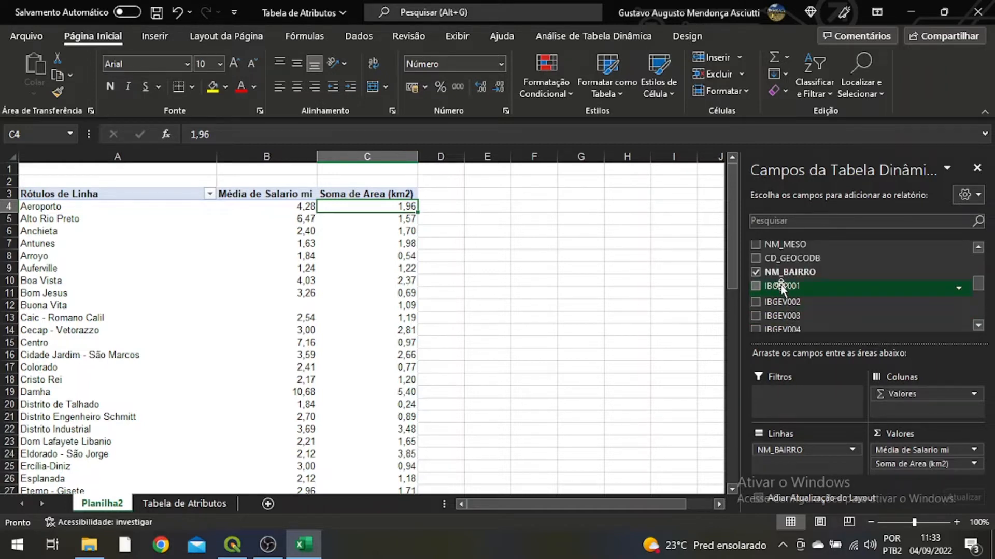
pyautogui.moveTo(782, 285); pyautogui.dragTo(445, 229)
pyautogui.moveTo(442, 188); pyautogui.dragTo(924, 473)
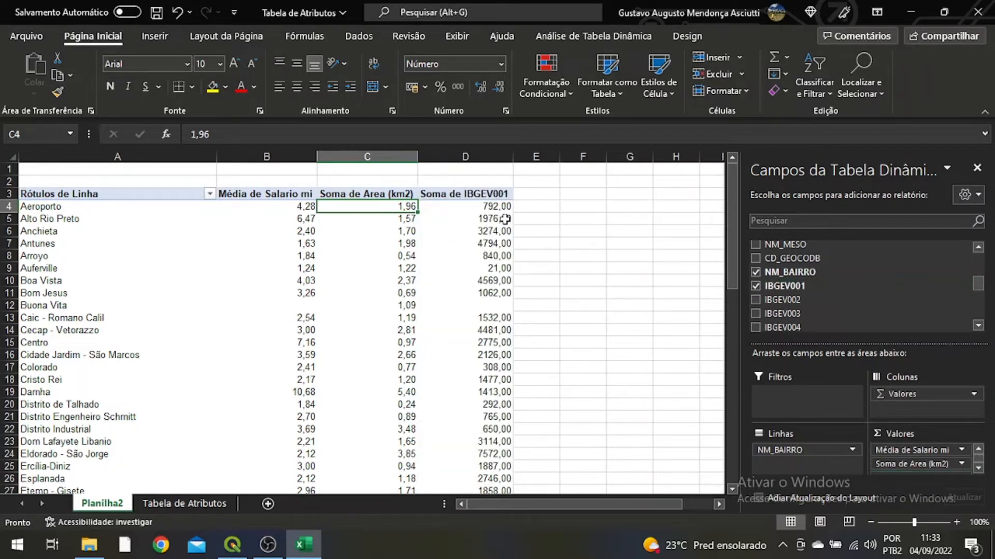
pyautogui.scroll(-11, 496, 252)
pyautogui.scroll(-4, 496, 252)
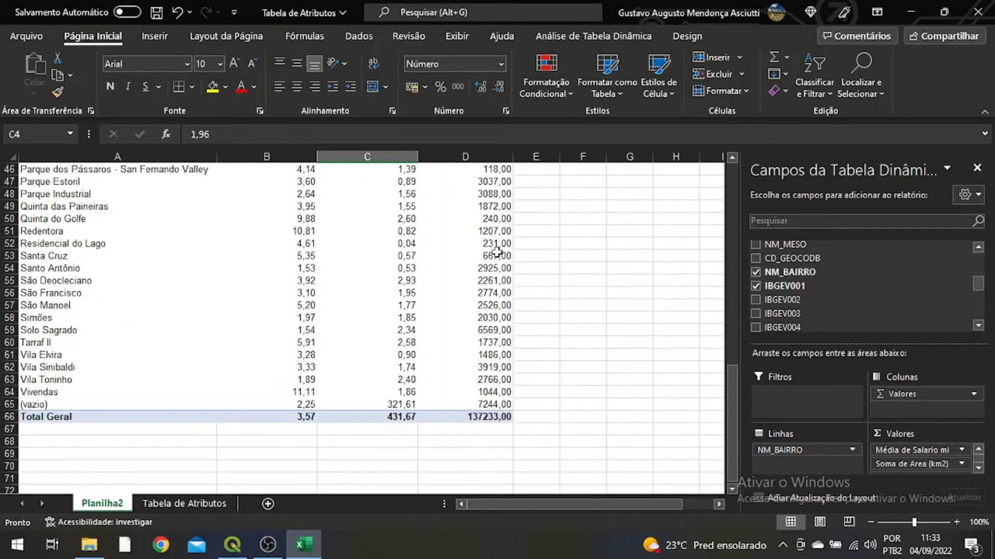
pyautogui.scroll(15, 555, 446)
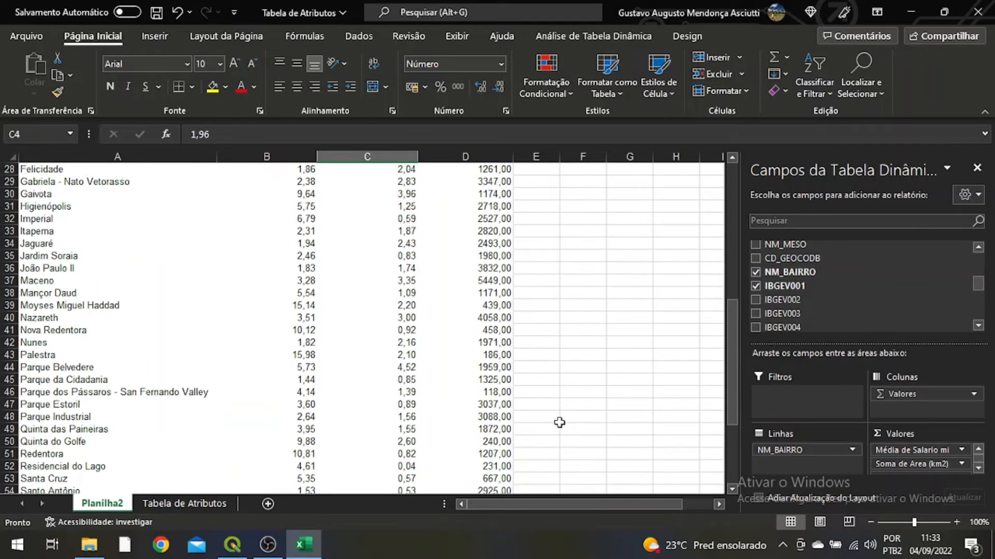
# Replace IBGEV001 with the IBGEV002 field in the pivot table values, summed per neighbourhood.
pyautogui.click(926, 460)
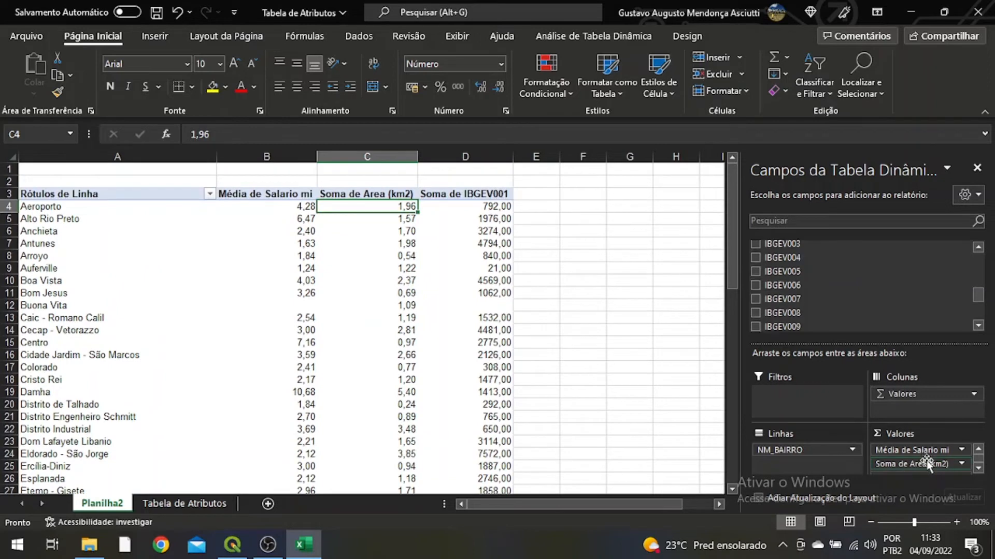
pyautogui.click(975, 471)
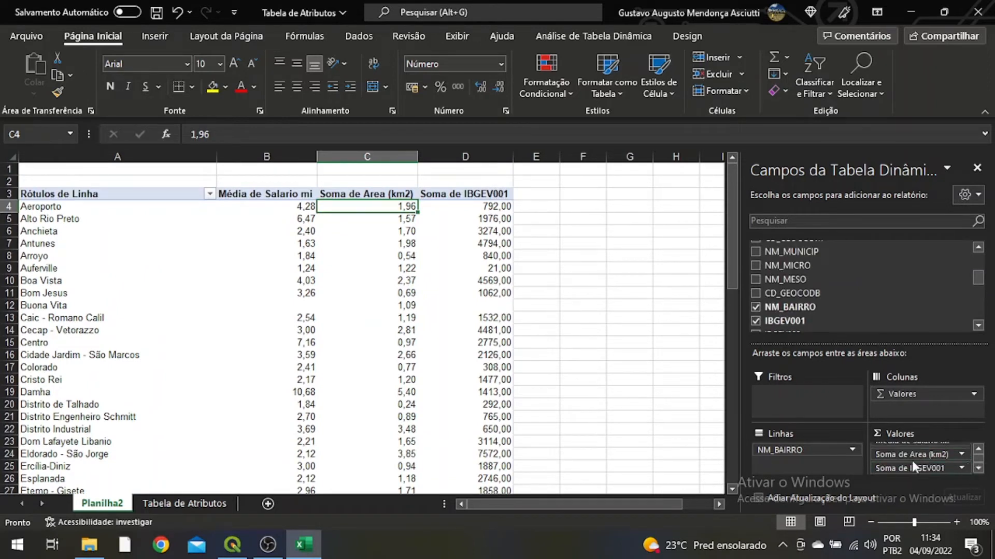
pyautogui.moveTo(912, 469); pyautogui.dragTo(939, 480)
pyautogui.scroll(-16, 471, 304)
pyautogui.scroll(16, 475, 434)
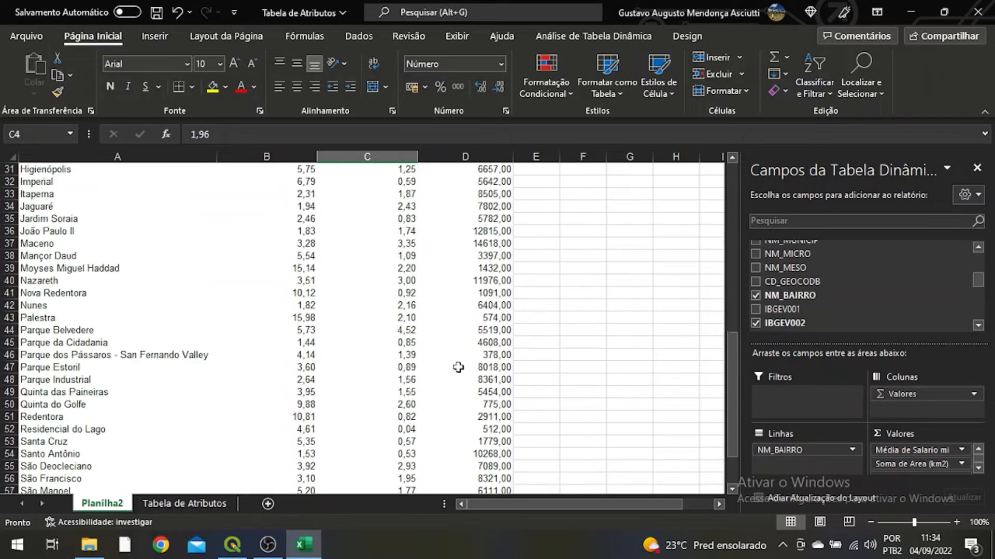
pyautogui.click(469, 195)
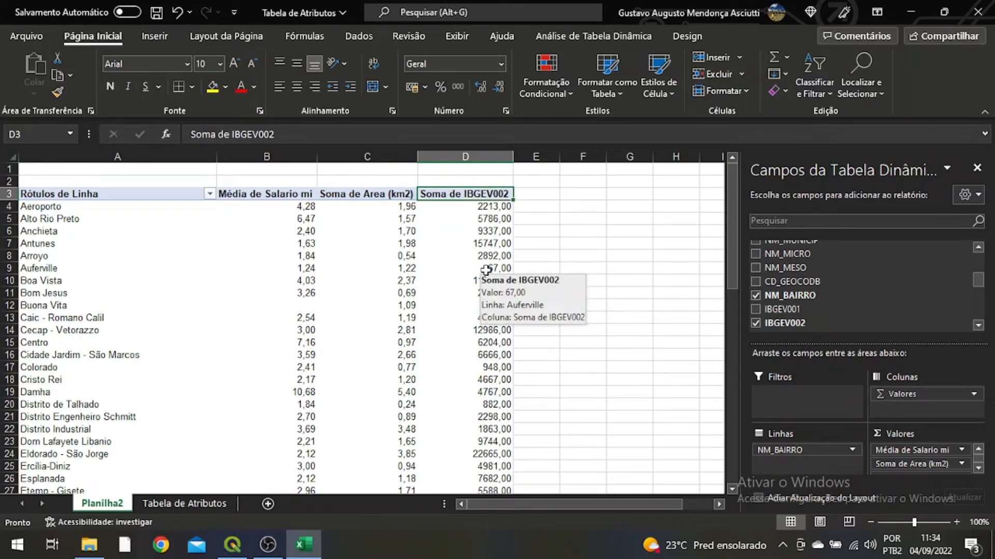
pyautogui.click(570, 197)
pyautogui.click(470, 194)
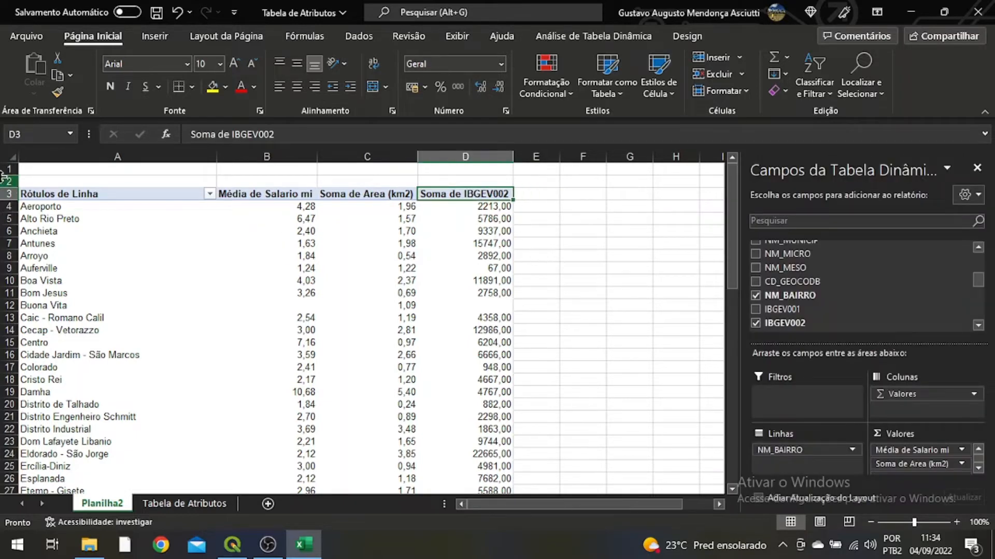
# Copy the pivot table from its header row down to Vivendas (A3:D64), excluding the (vazio) and Total Geral rows.
pyautogui.moveTo(34, 194); pyautogui.dragTo(477, 461)
pyautogui.click(477, 462)
pyautogui.click(489, 453)
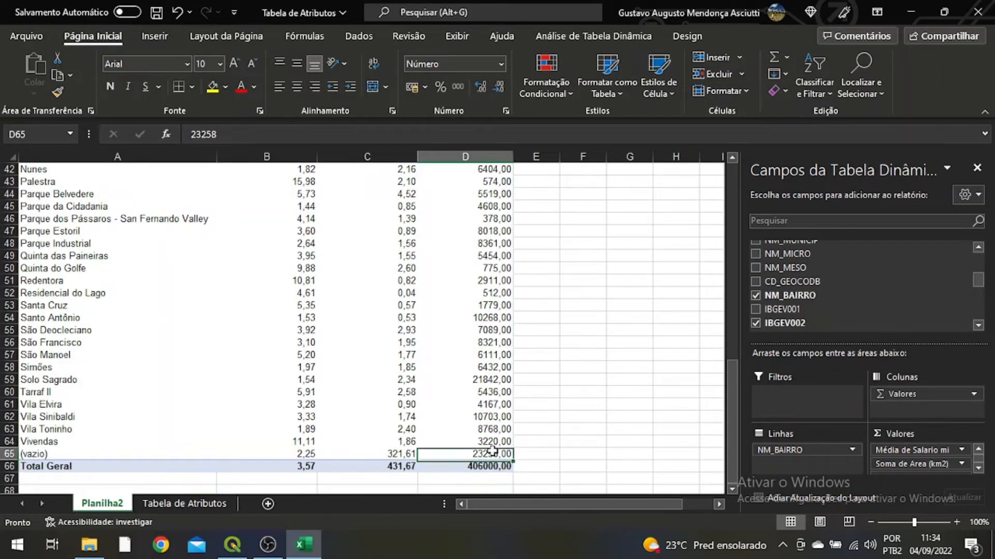
pyautogui.click(492, 441)
pyautogui.moveTo(492, 441); pyautogui.dragTo(29, 182)
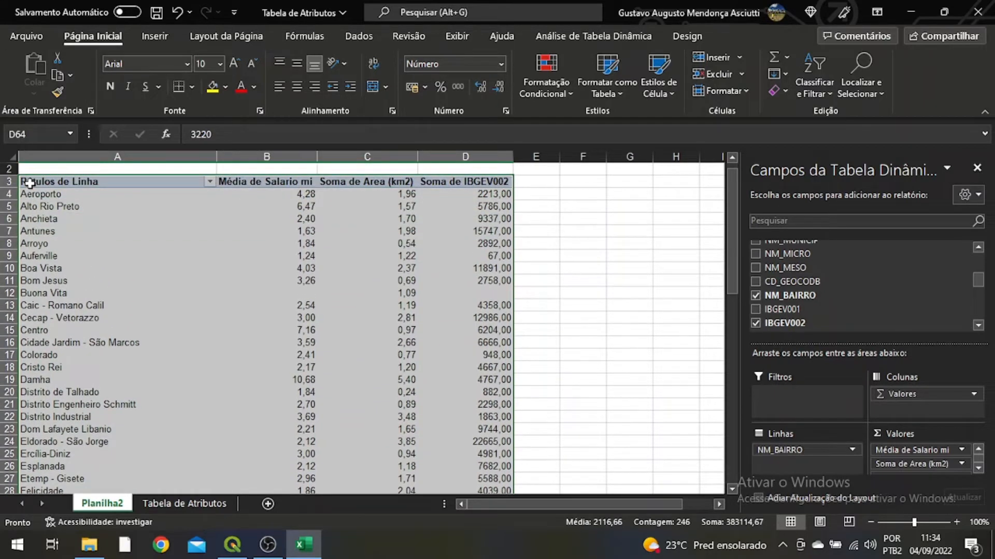
pyautogui.hotkey('ctrl', 'c')
# Create a blank workbook and paste the copied pivot data into it as values only, starting at A1.
pyautogui.click(27, 38)
pyautogui.click(30, 105)
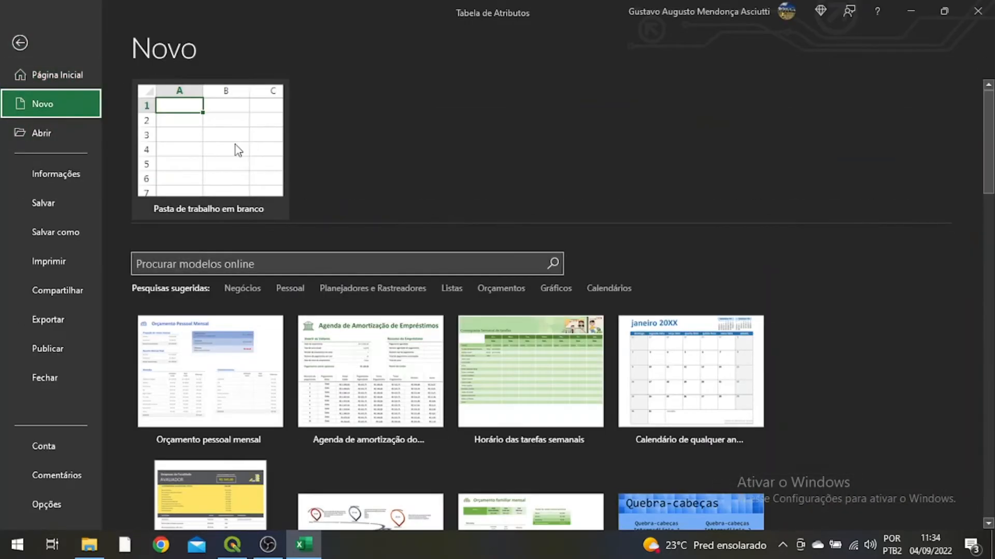
pyautogui.click(238, 150)
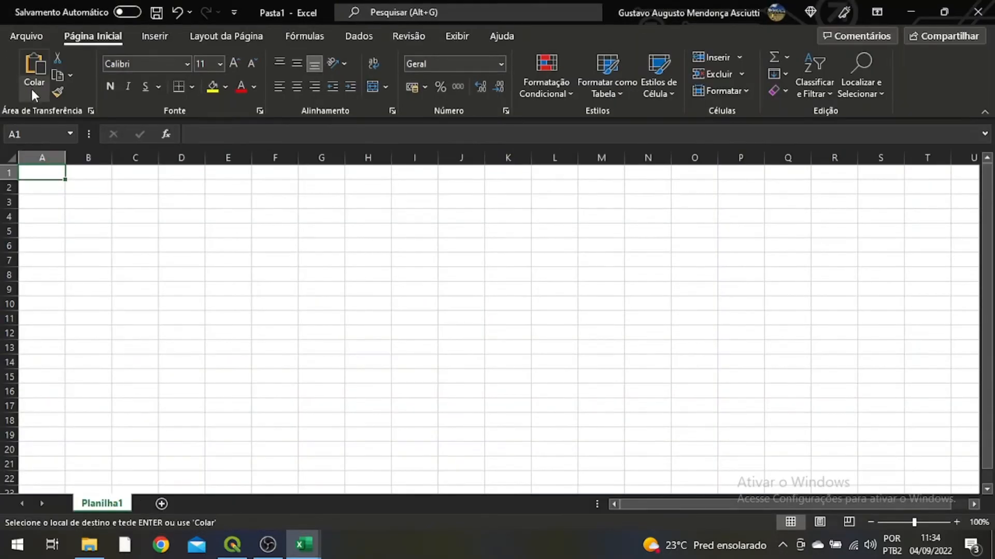
pyautogui.click(32, 92)
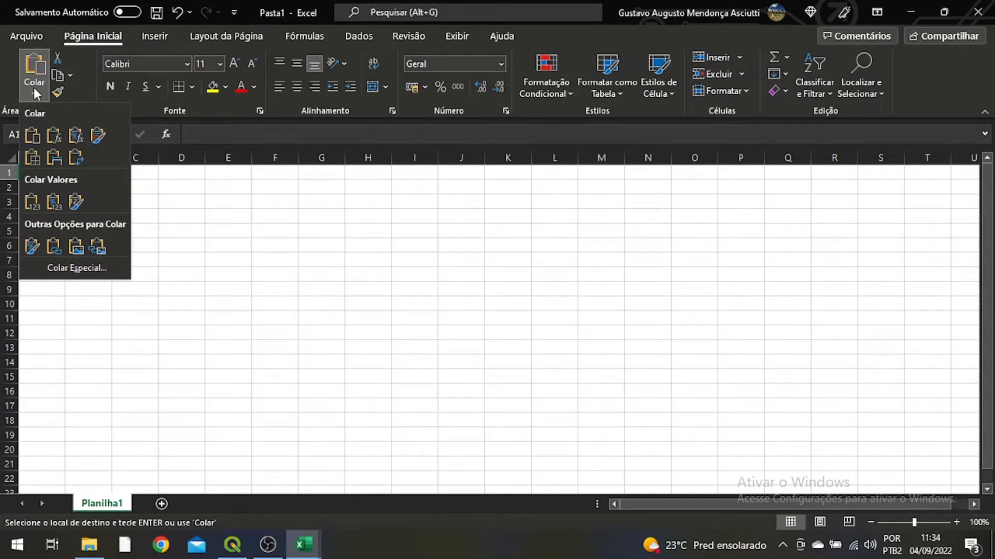
pyautogui.click(31, 202)
pyautogui.click(30, 203)
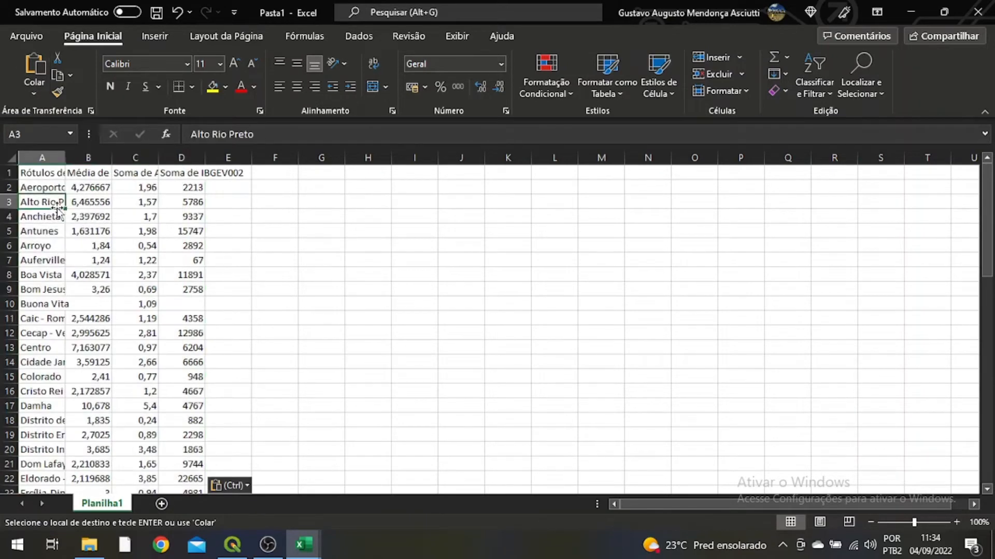
# Autofit the widths of columns A to D to their contents.
pyautogui.doubleClick(62, 157)
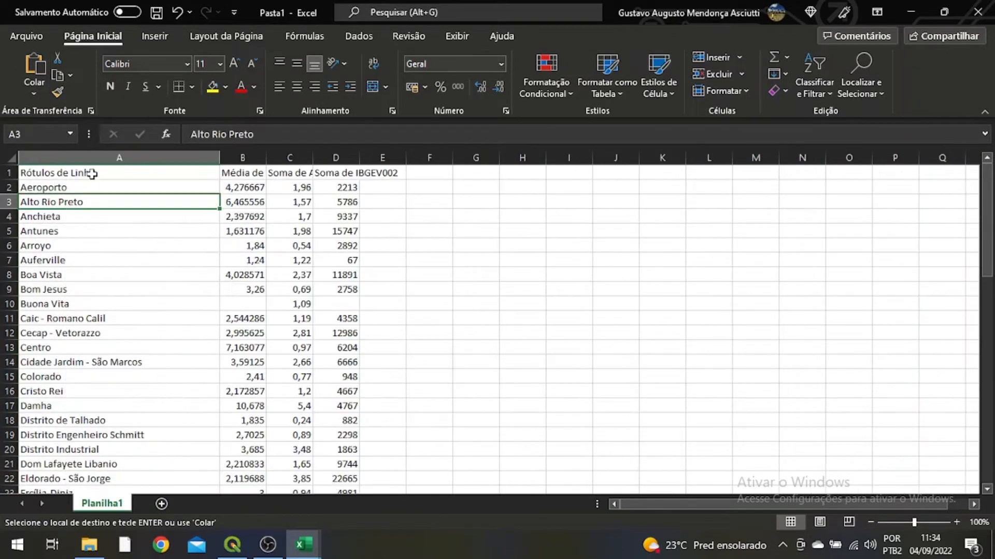
pyautogui.doubleClick(267, 158)
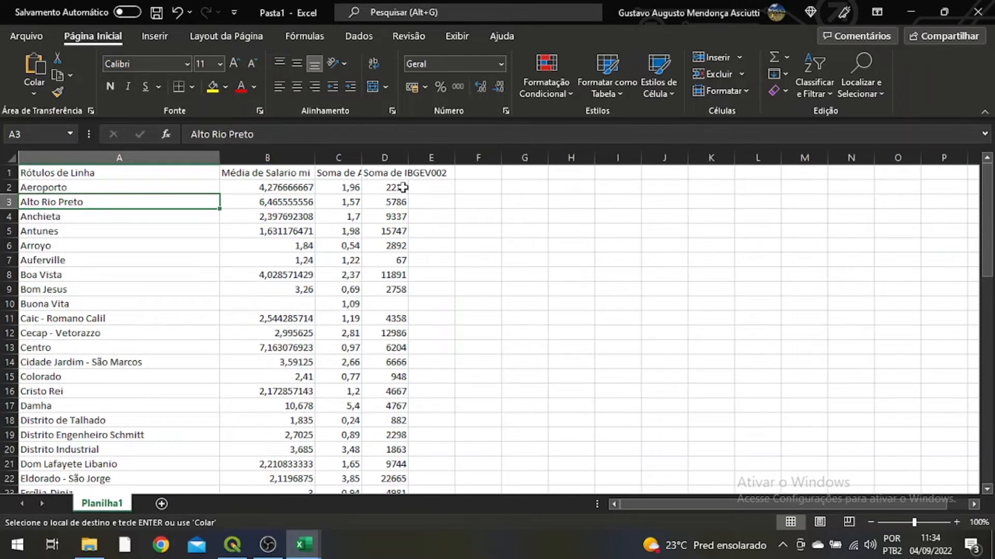
pyautogui.doubleClick(361, 157)
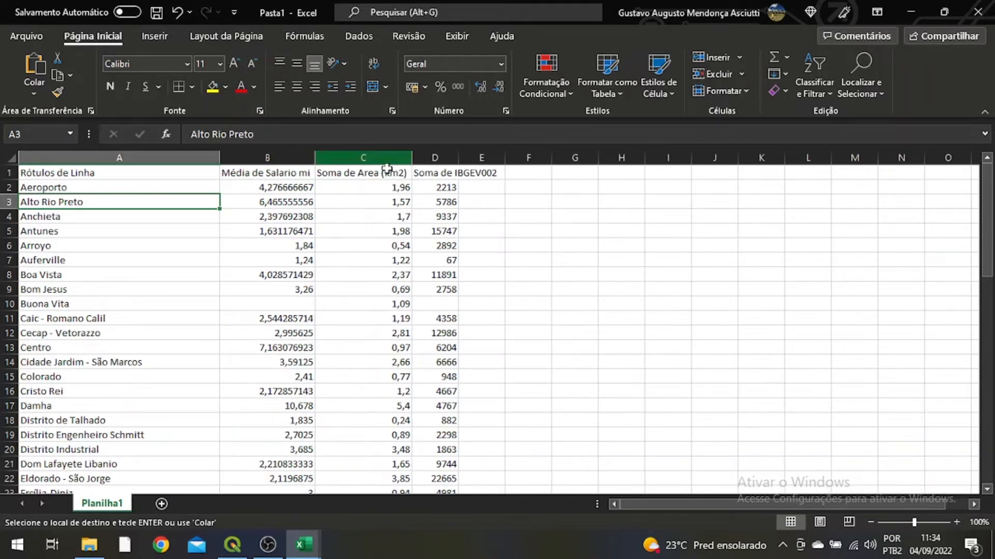
pyautogui.doubleClick(461, 157)
pyautogui.click(462, 208)
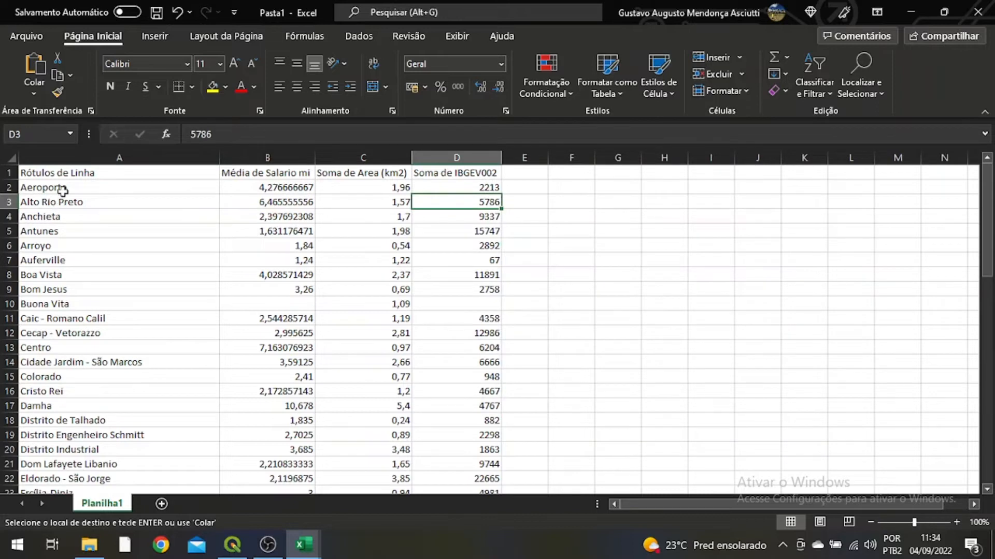
# Rename the headers in A1 and B1 to Bairro and Salário Mínimo.
pyautogui.click(62, 189)
pyautogui.click(60, 173)
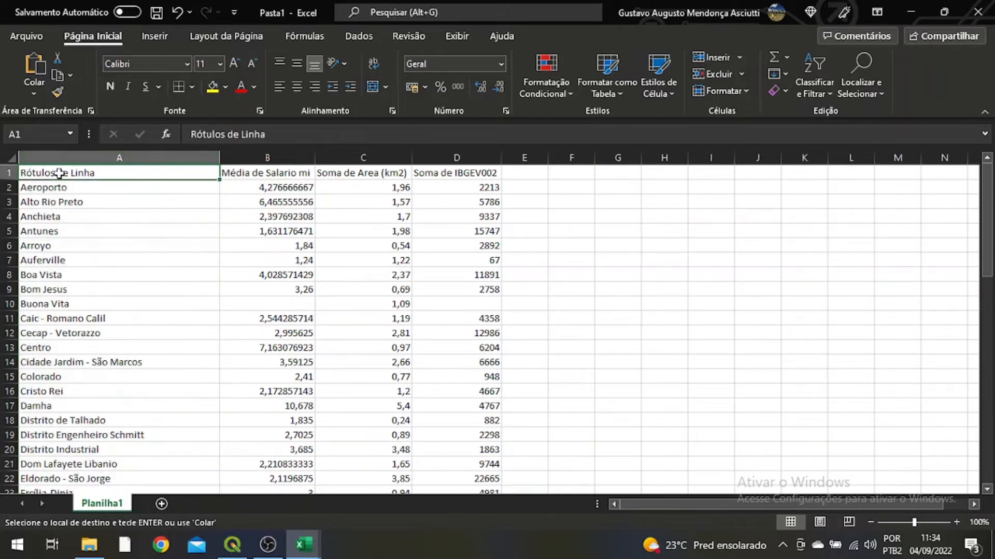
pyautogui.write('Bairro')
pyautogui.press('Tab')
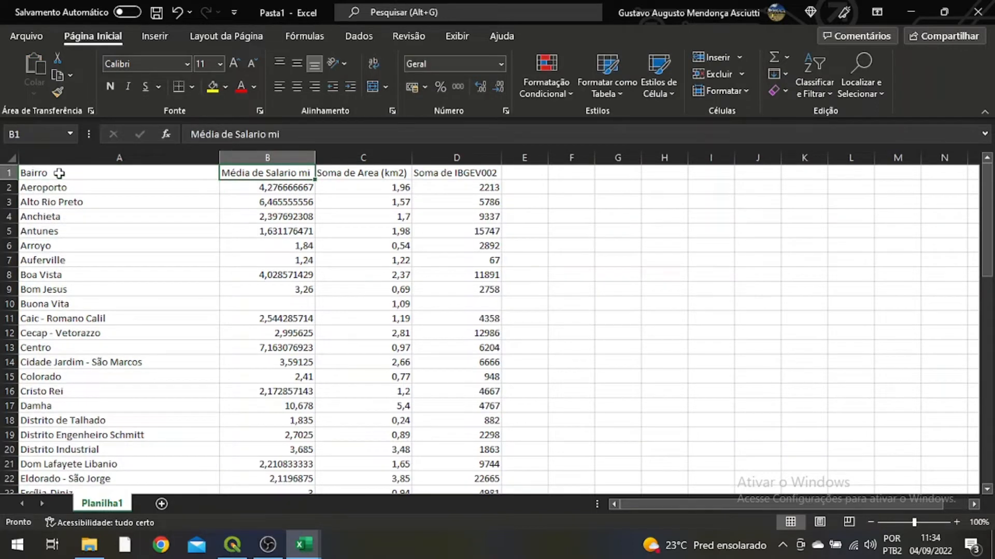
pyautogui.press('Delete')
pyautogui.write('Mé')
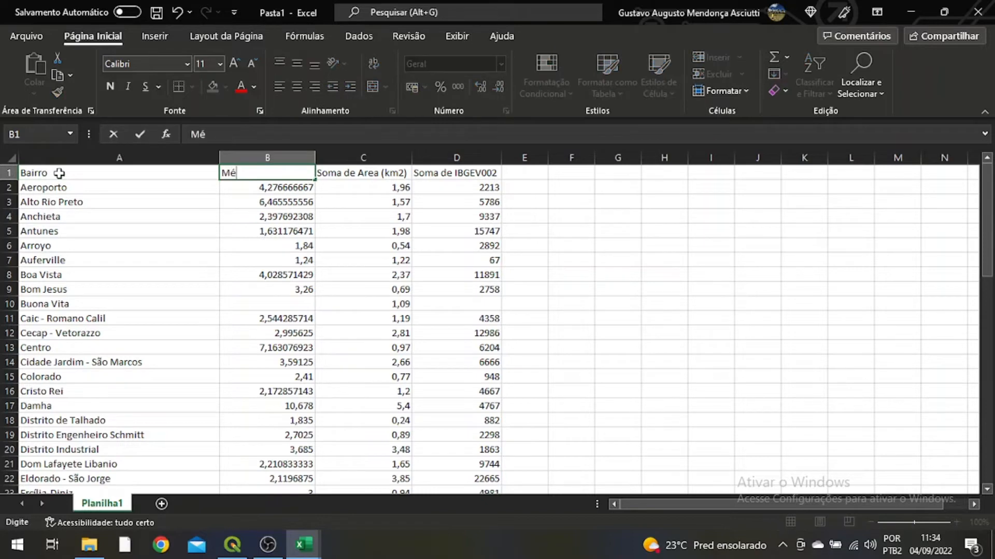
pyautogui.press('BackSpace')
pyautogui.press('BackSpace')
pyautogui.press('BackSpace')
pyautogui.press('BackSpace')
pyautogui.write('Salário Mínimo')
pyautogui.press('Tab')
# Rename the headers in C1 and D1 to Area (km2) and Populacao, and add a Densidade header in E1.
pyautogui.press('Delete')
pyautogui.write('Area')
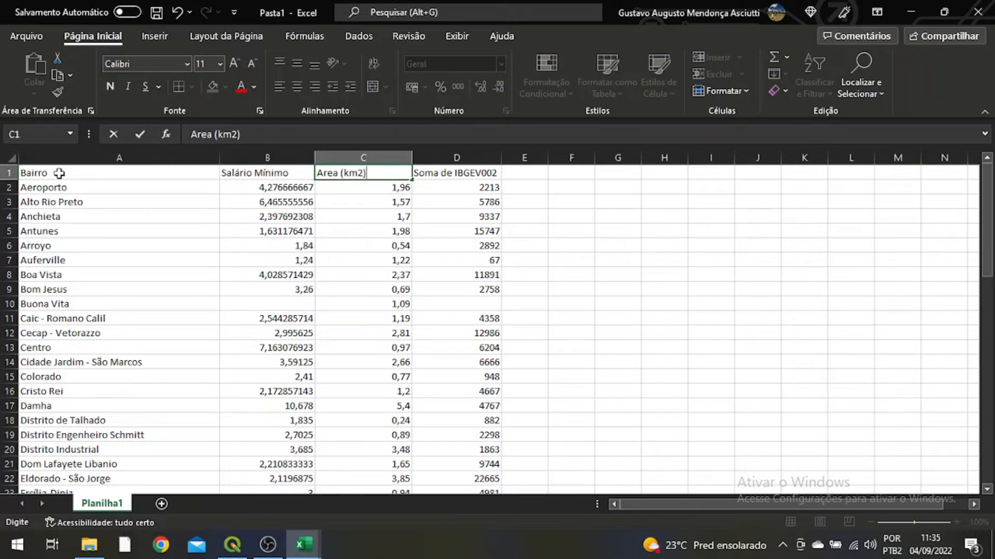
pyautogui.press('Tab')
pyautogui.press('Delete')
pyautogui.write('P')
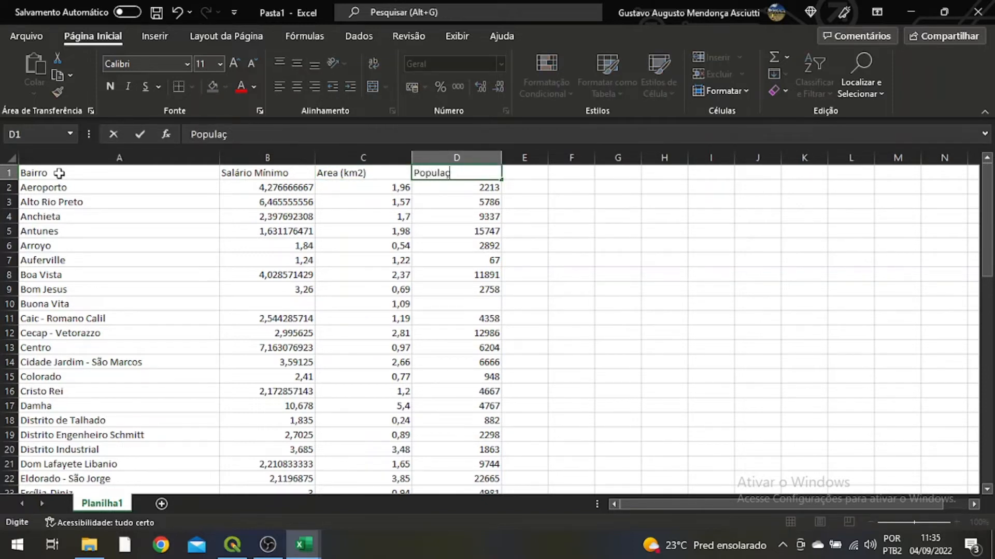
pyautogui.write('opulacao')
pyautogui.press('Tab')
pyautogui.write('Densidade')
pyautogui.press('Return')
# Calculate Aeroporto's population density in E2 with the formula =D2/C2.
pyautogui.write('=')
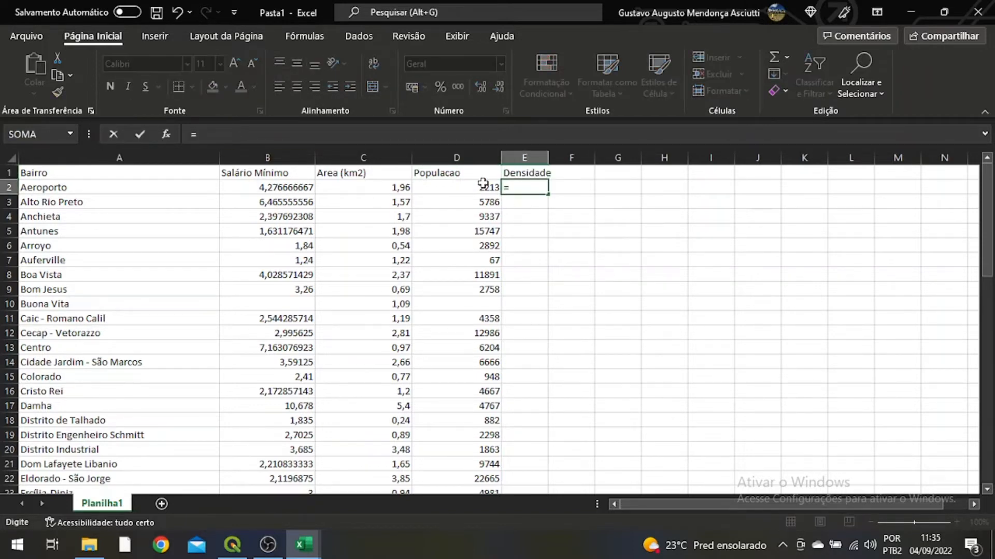
pyautogui.click(487, 187)
pyautogui.write('/')
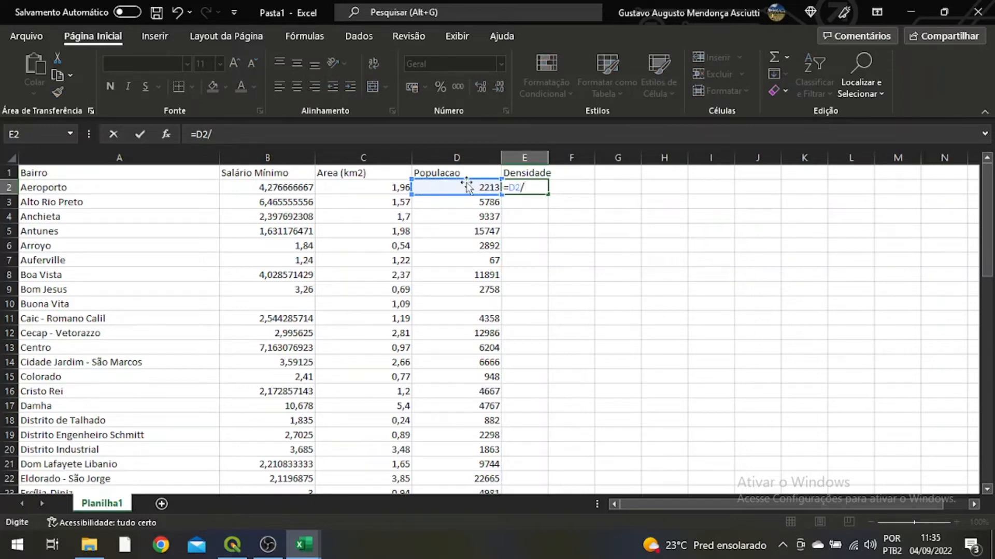
pyautogui.click(401, 188)
pyautogui.press('Return')
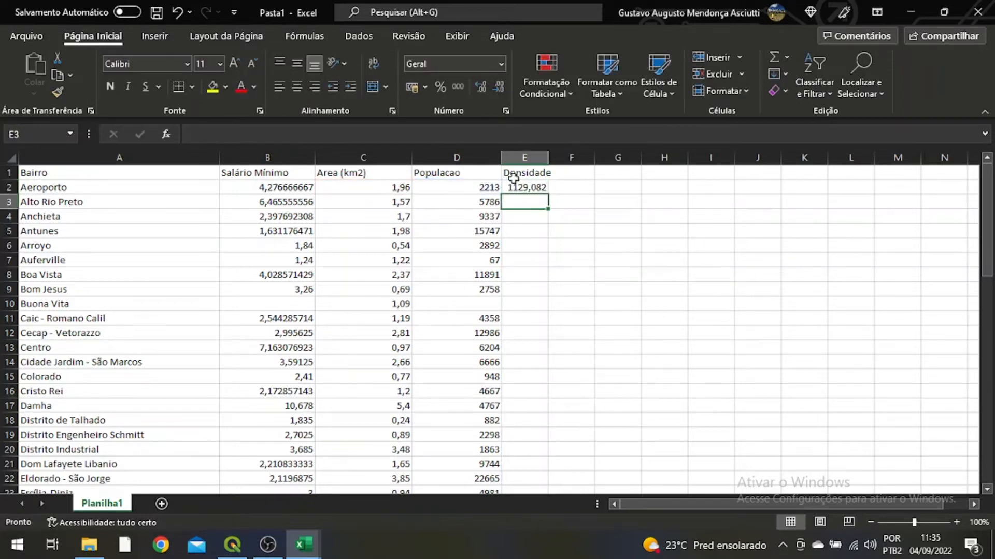
# Fill the density formula from E2 down to the Vivendas row (E62) and autofit column E.
pyautogui.click(515, 186)
pyautogui.moveTo(549, 197); pyautogui.dragTo(548, 449)
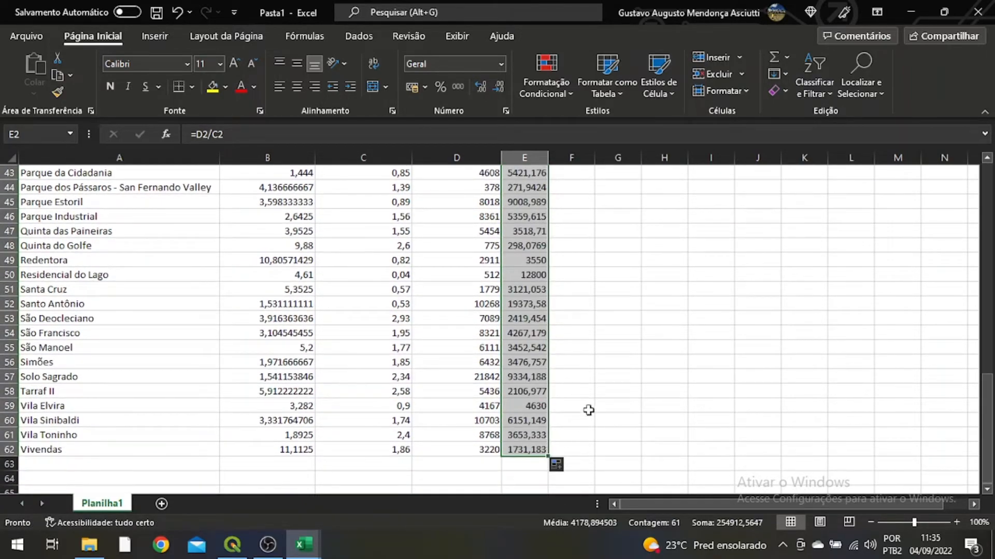
pyautogui.scroll(14, 586, 411)
pyautogui.click(575, 246)
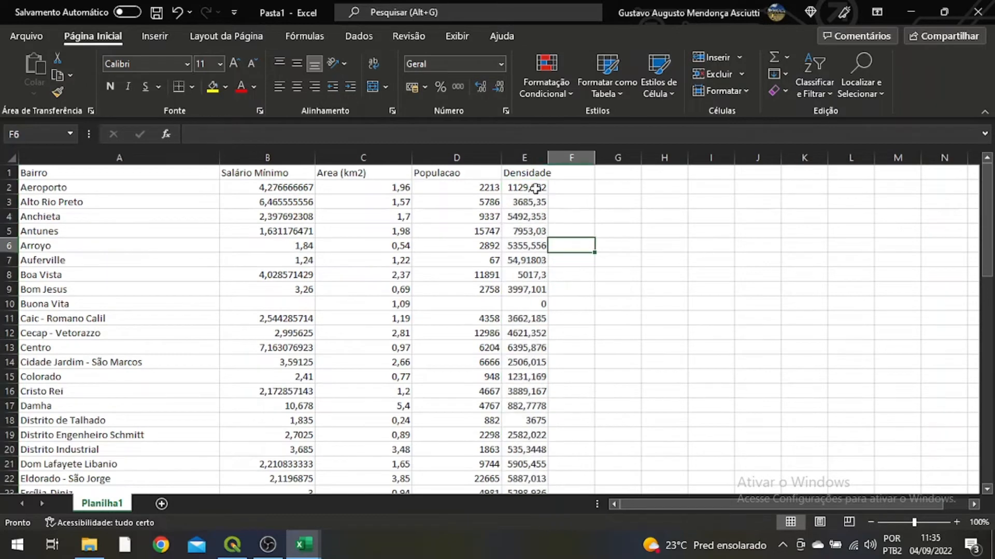
pyautogui.click(530, 175)
pyautogui.doubleClick(548, 156)
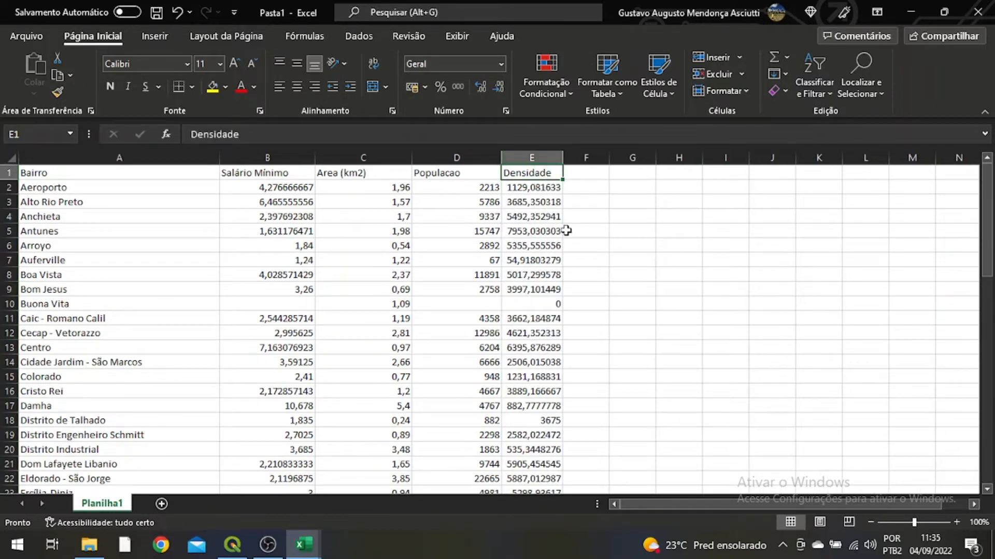
# Start saving the workbook as a new file in the Bairro folder inside the desktop's IBGE folder.
pyautogui.click(24, 32)
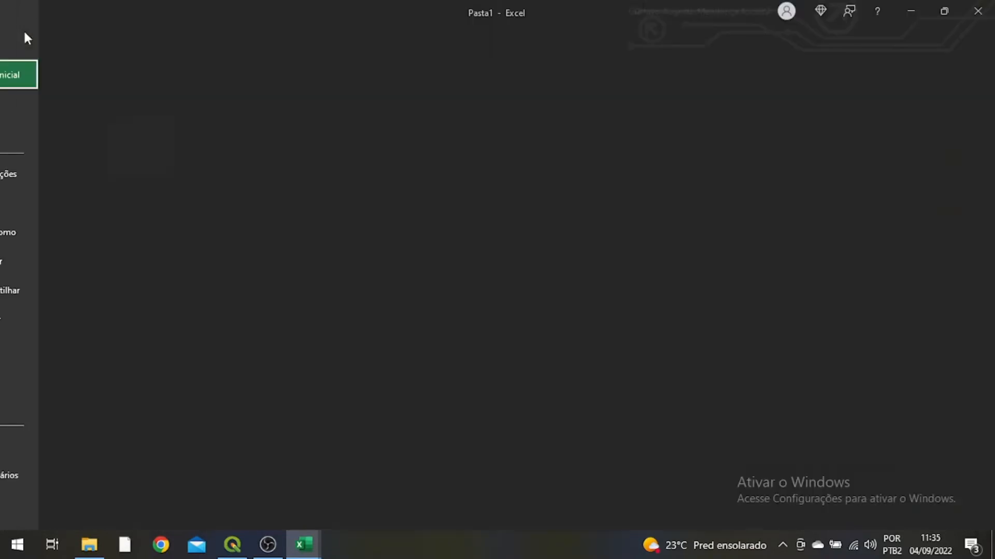
pyautogui.click(60, 237)
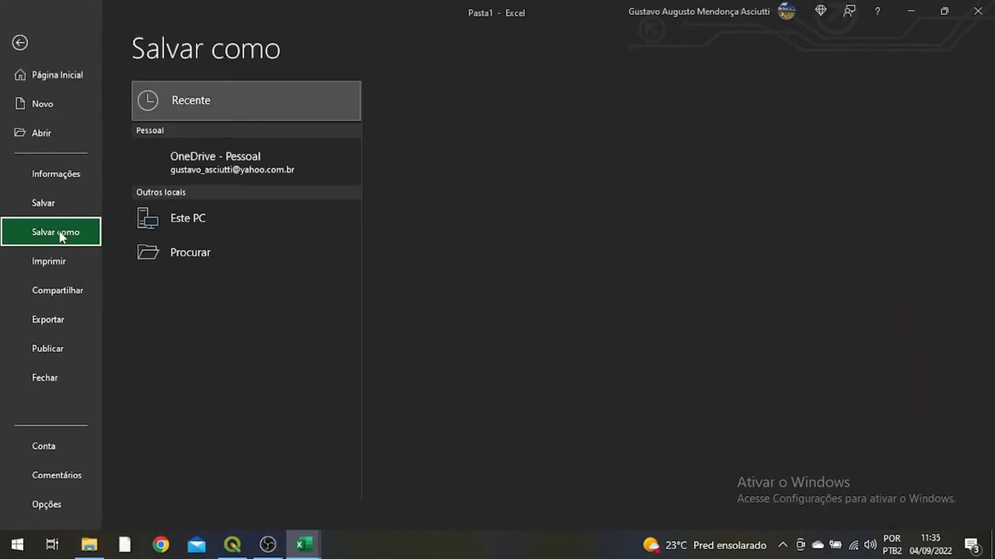
pyautogui.click(451, 165)
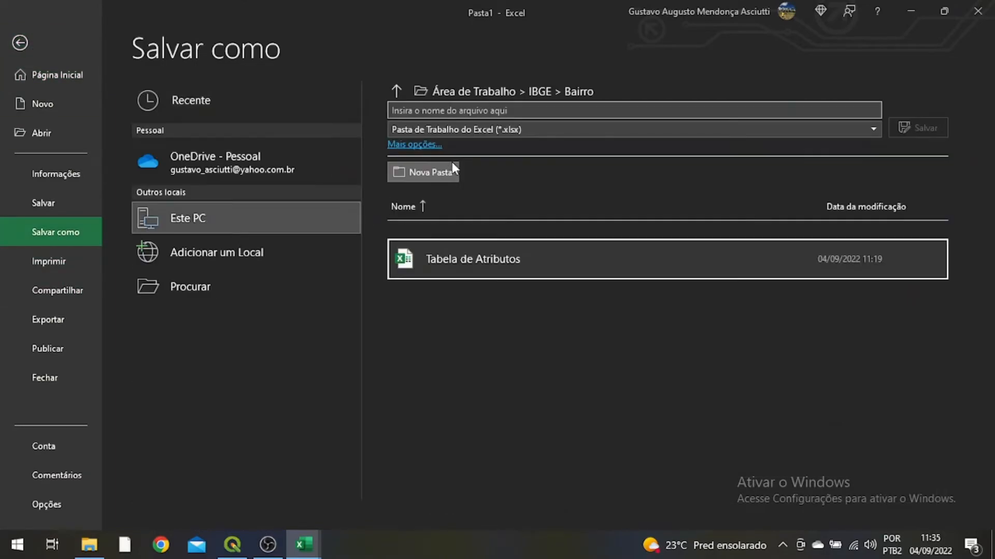
pyautogui.click(560, 107)
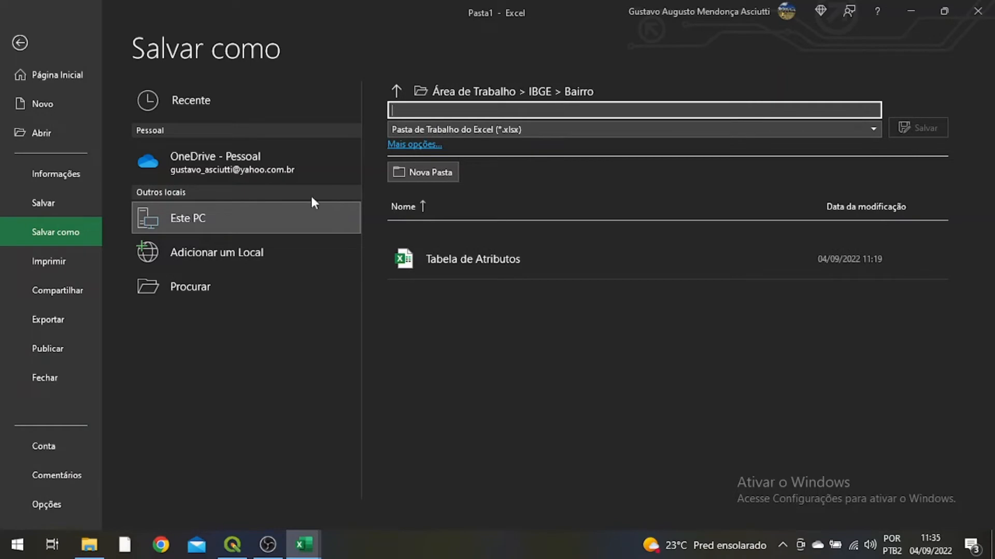
pyautogui.click(173, 286)
pyautogui.scroll(5, 106, 104)
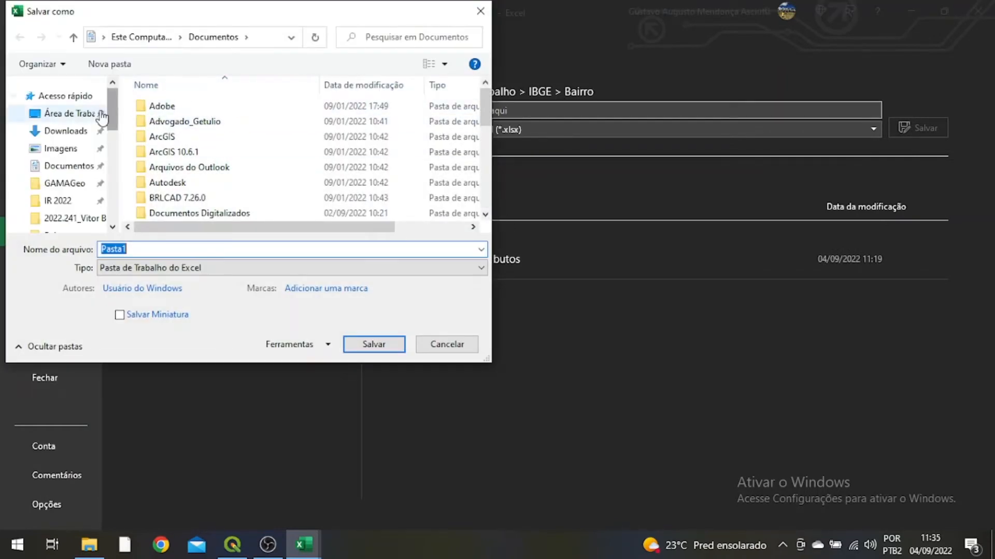
pyautogui.click(69, 112)
pyautogui.click(165, 116)
pyautogui.doubleClick(167, 120)
pyautogui.doubleClick(155, 104)
# Save the workbook under the name Tabela_Bairros as an Excel workbook and close it.
pyautogui.doubleClick(140, 251)
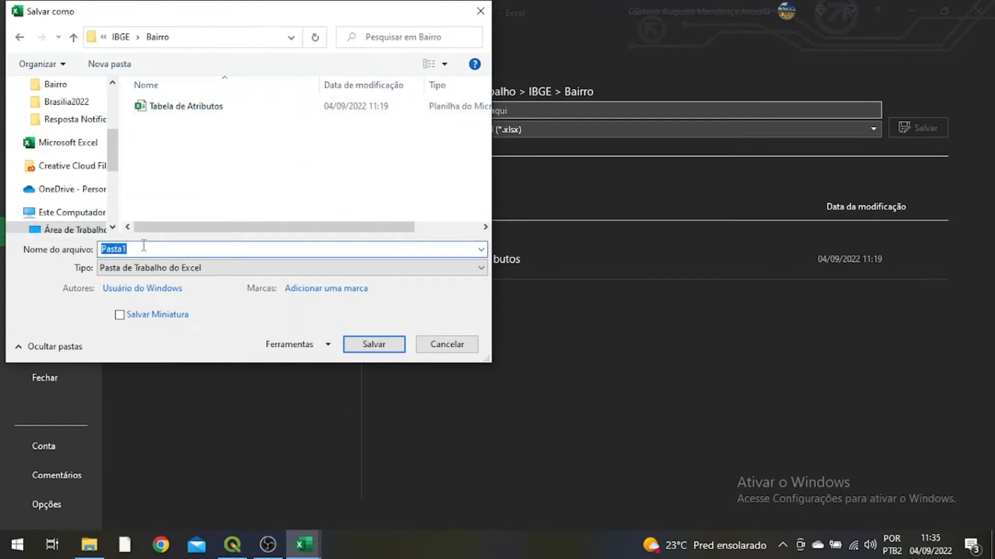
pyautogui.write('Tabela')
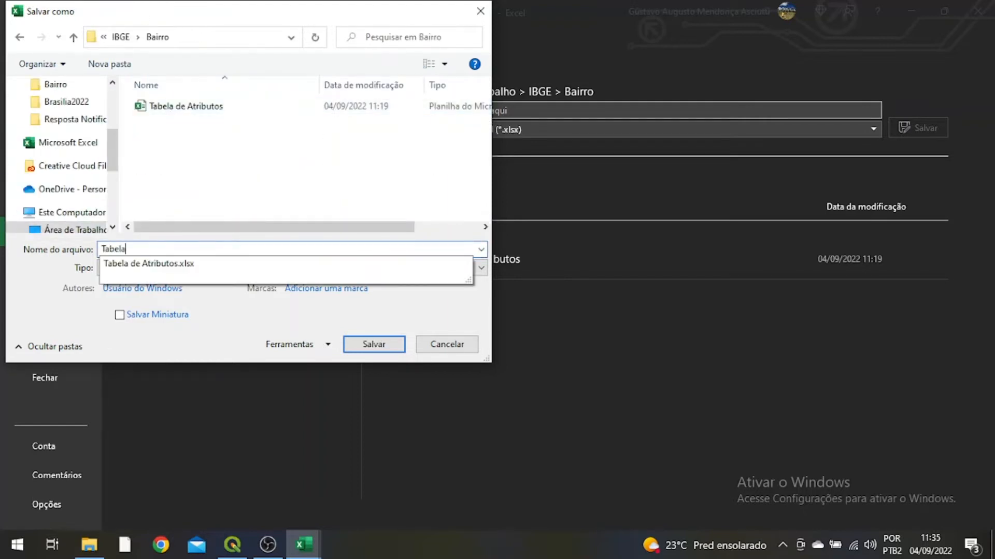
pyautogui.write('_Bairros')
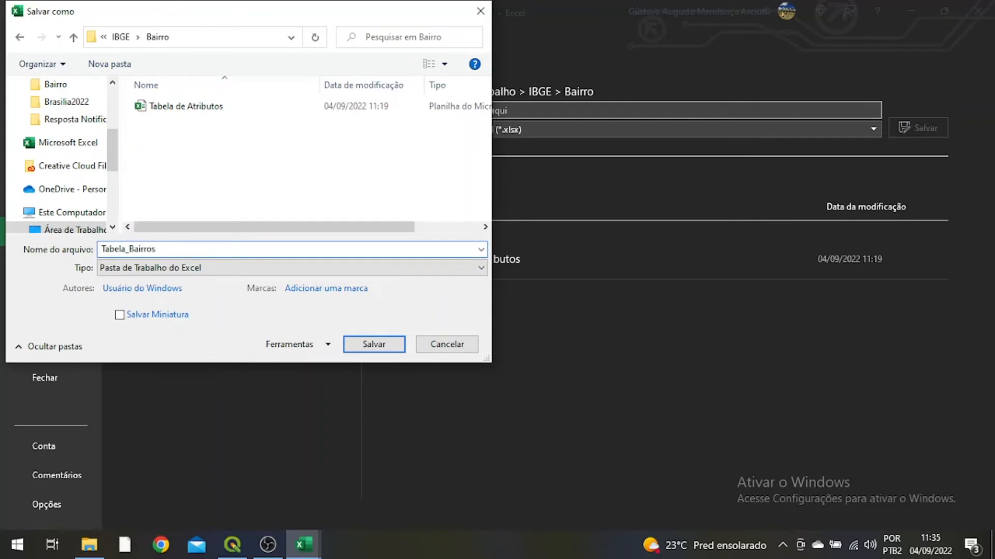
pyautogui.press('Return')
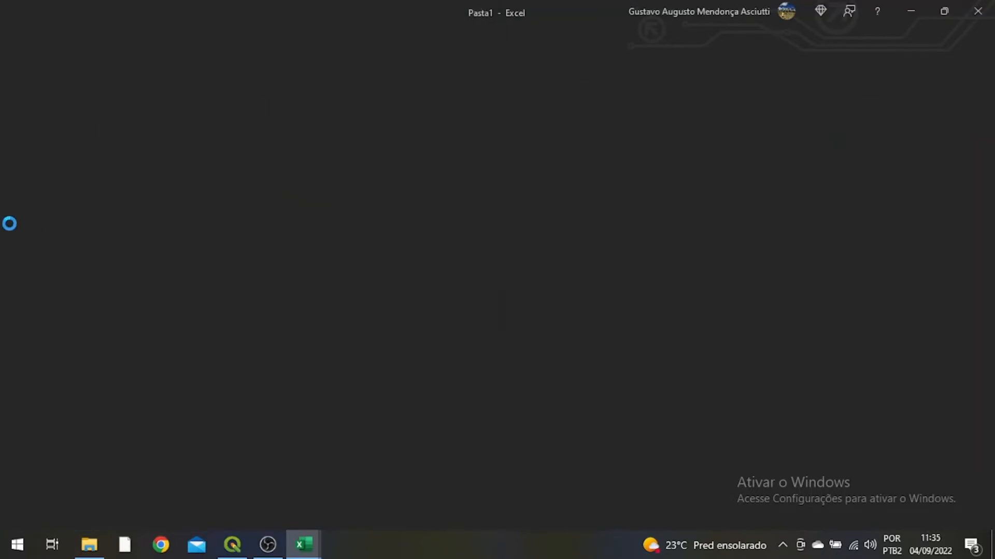
pyautogui.click(978, 11)
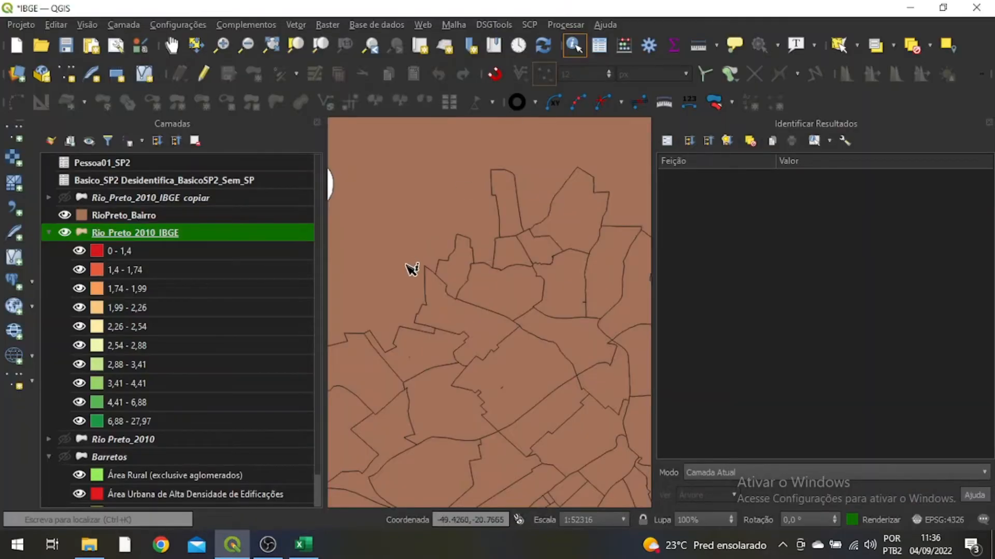
# In QGIS, make RioPreto_Bairro the active layer and close the Identify Results panel.
pyautogui.scroll(-2, 410, 306)
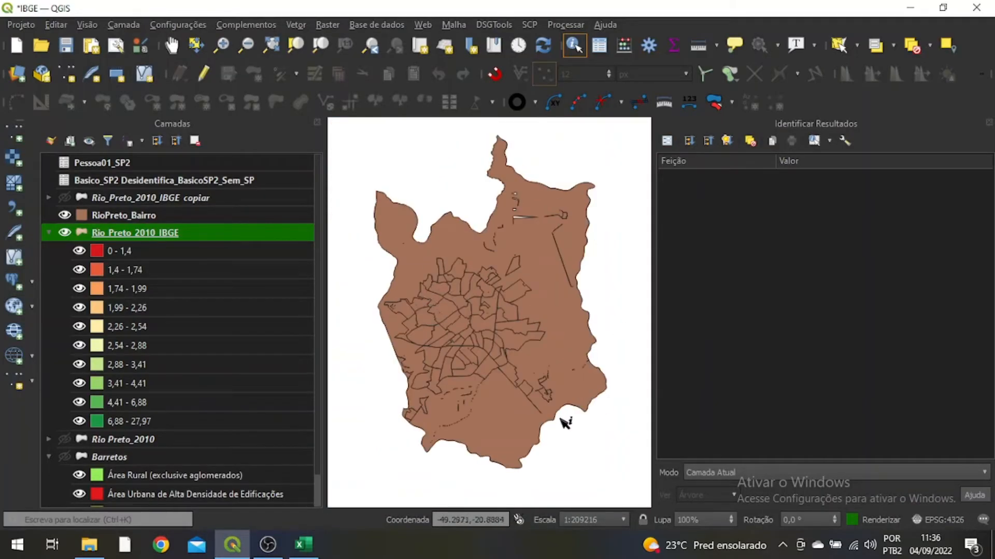
pyautogui.click(120, 212)
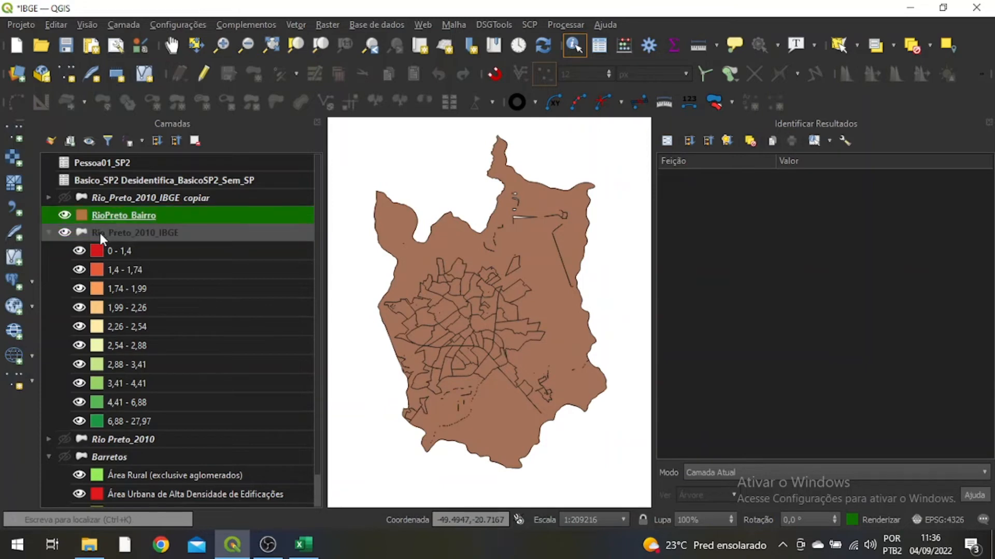
pyautogui.click(64, 232)
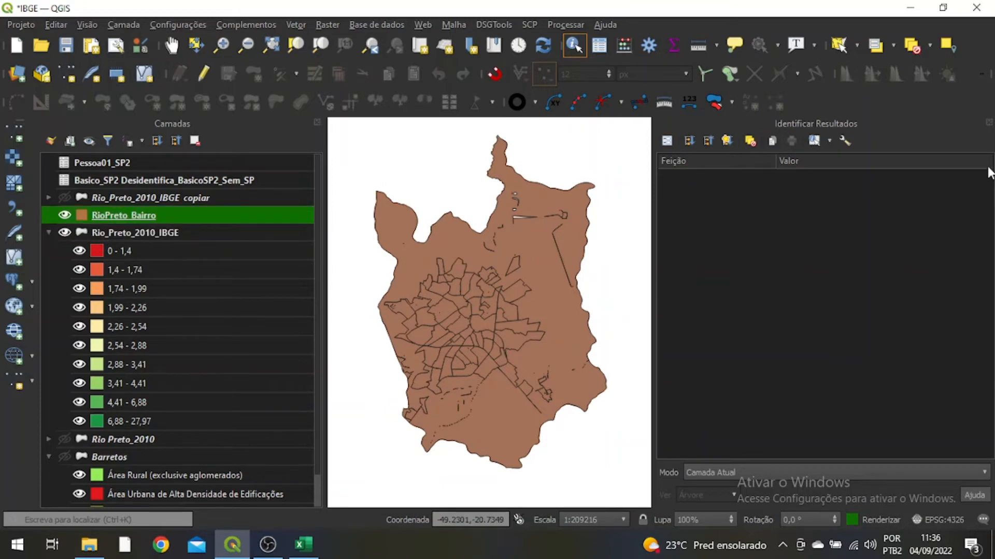
pyautogui.click(988, 122)
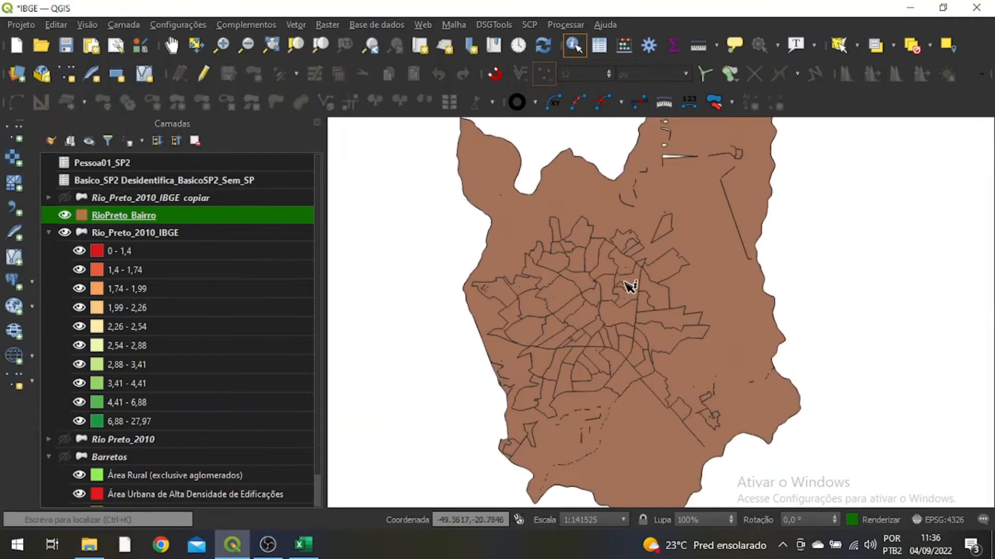
# Open the RioPreto_Bairro attribute table and sort it by NM_BAIRRO in ascending order.
pyautogui.rightClick(147, 215)
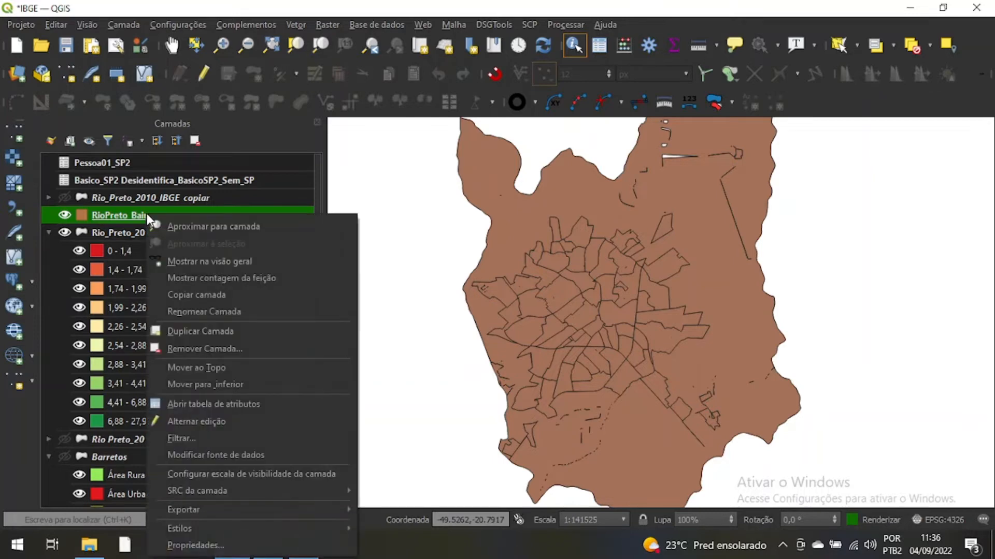
pyautogui.click(164, 399)
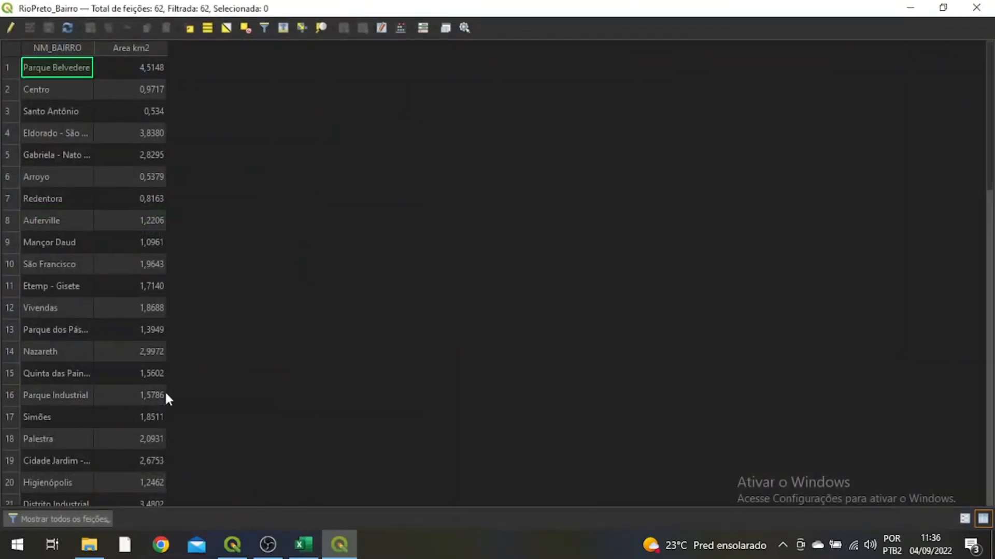
pyautogui.click(43, 48)
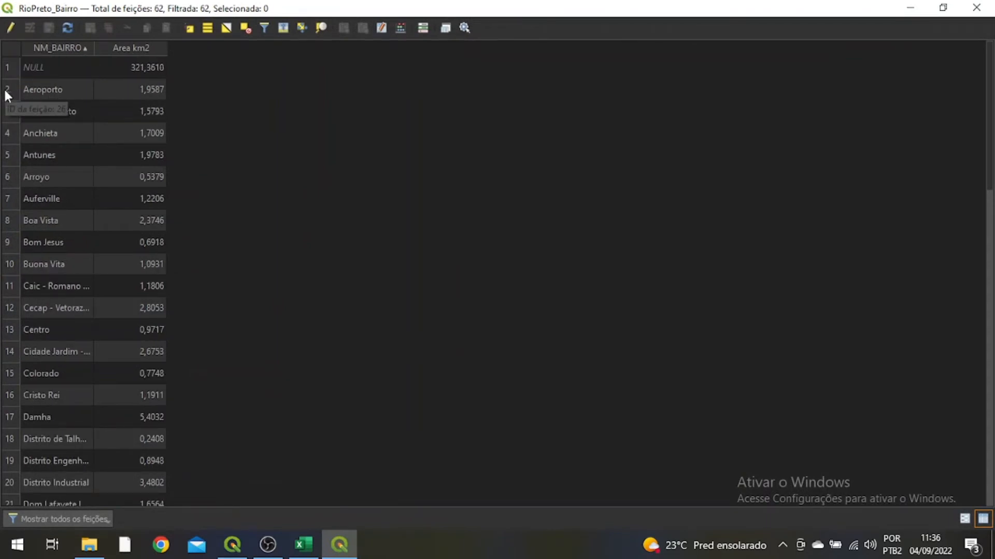
pyautogui.scroll(-3, 220, 122)
pyautogui.scroll(3, 221, 119)
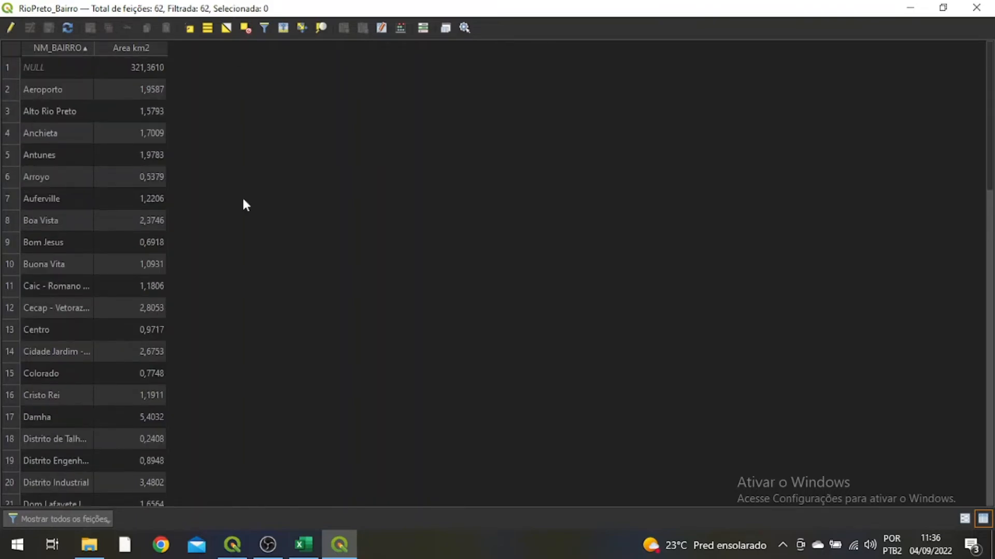
# Compare the neighbourhood names and areas in the Excel pivot table with those in the QGIS RioPreto_Bairro attribute table.
pyautogui.click(305, 549)
pyautogui.click(414, 246)
pyautogui.click(396, 199)
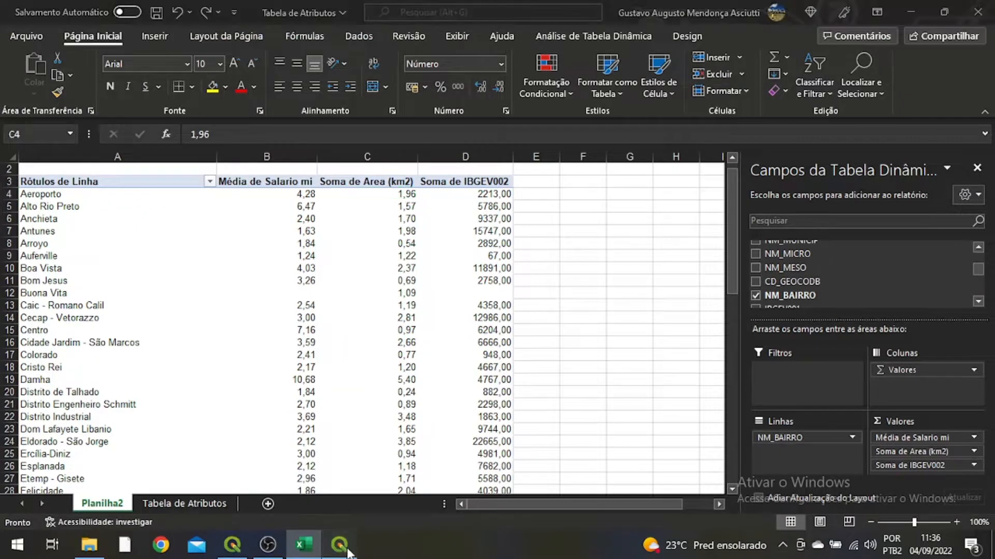
pyautogui.click(339, 545)
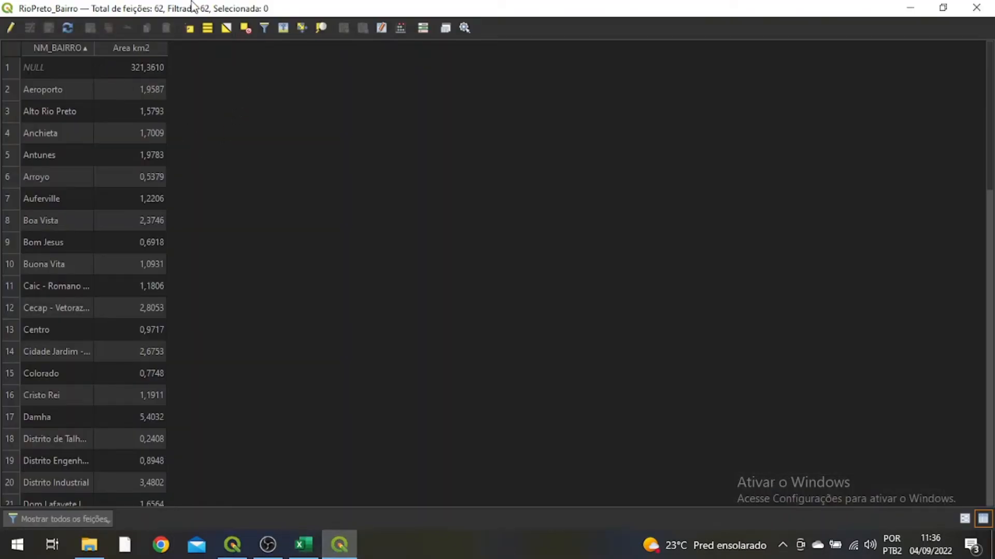
pyautogui.click(303, 544)
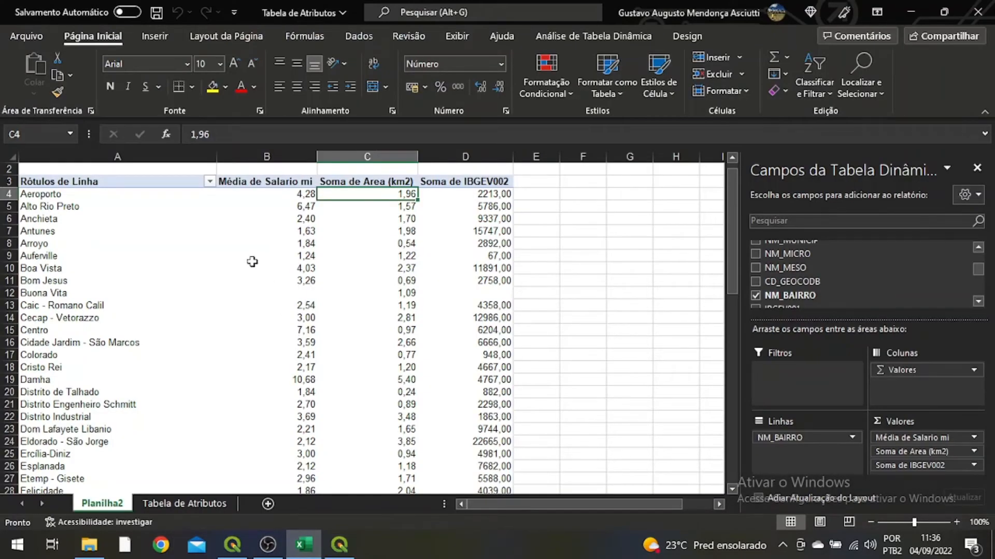
pyautogui.click(339, 545)
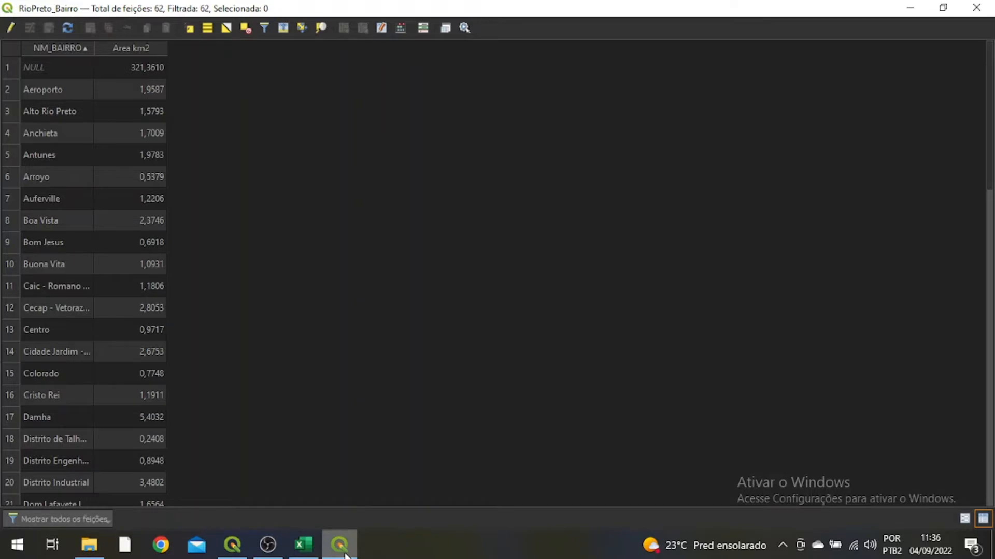
pyautogui.click(304, 544)
pyautogui.click(339, 545)
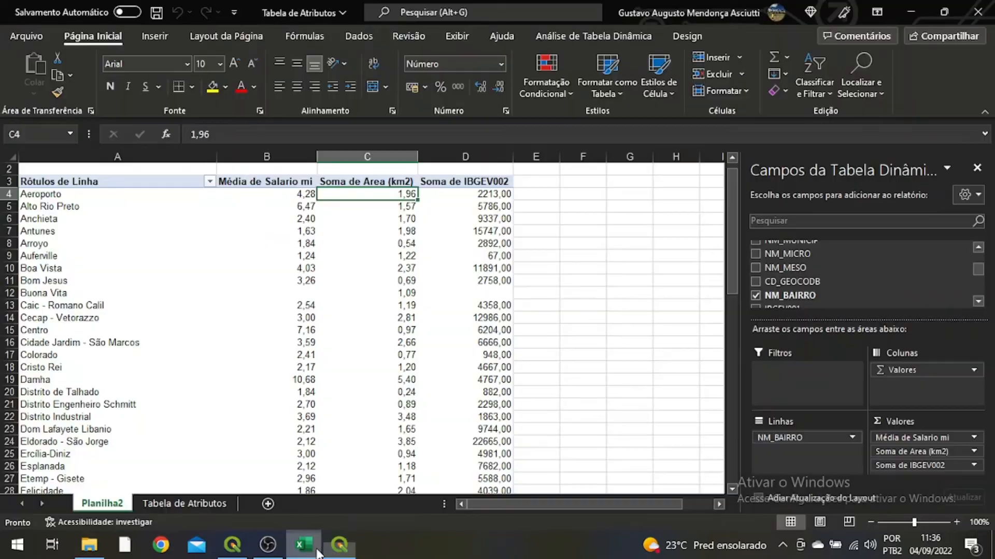
# Close the Tabela de Atributos workbook in Excel, saving its changes.
pyautogui.click(976, 7)
pyautogui.click(976, 11)
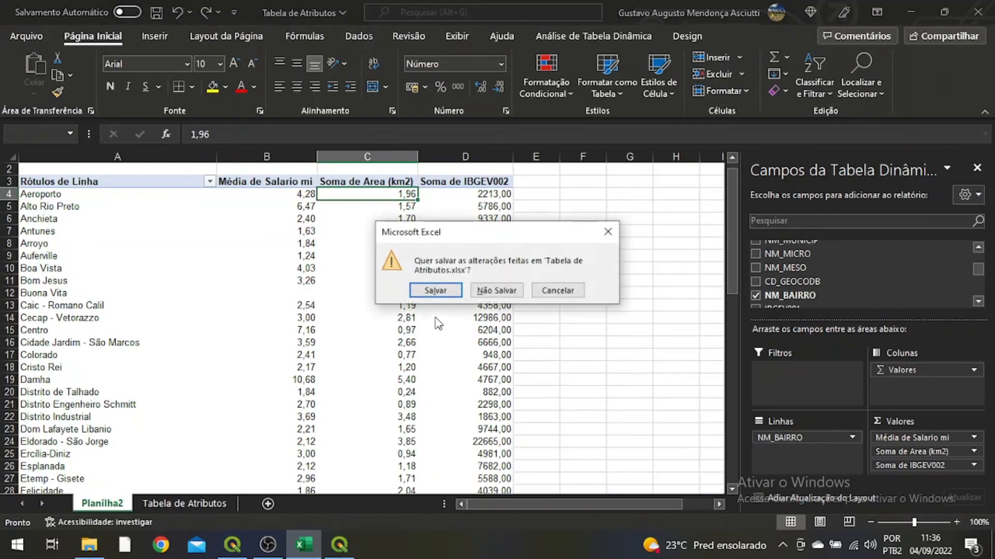
pyautogui.click(437, 288)
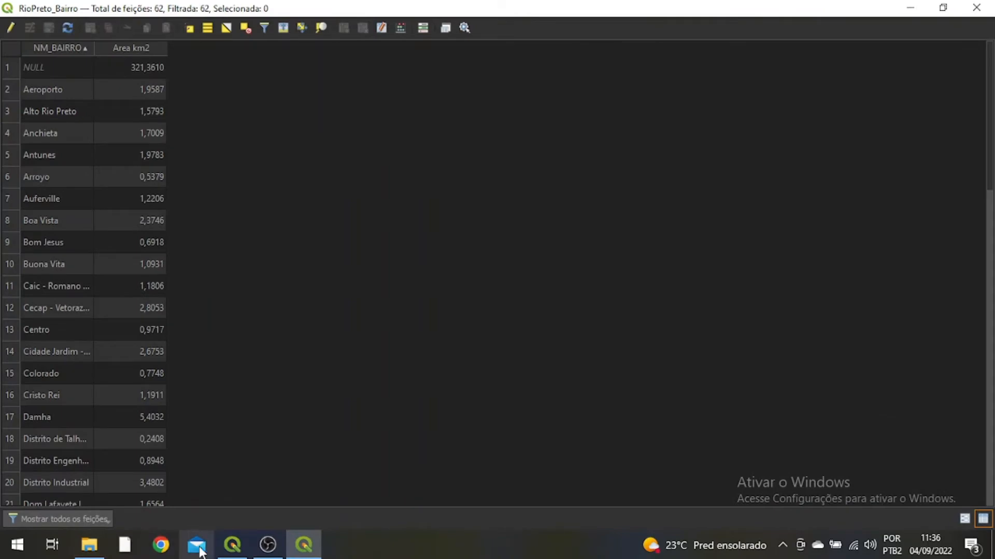
# Add Tabela_Bairros.xlsx from the IBGE Bairro folder to the QGIS project as a vector layer.
pyautogui.click(232, 545)
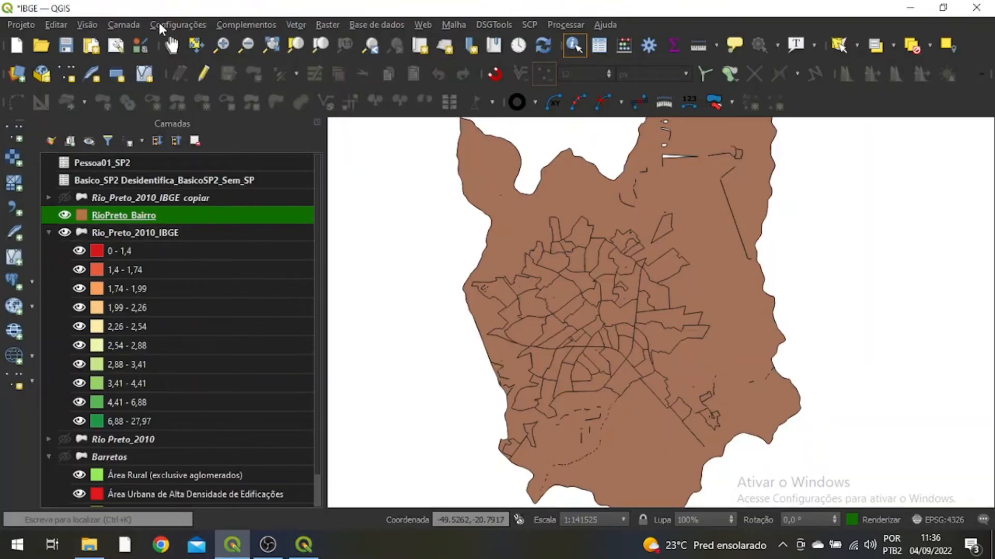
pyautogui.click(9, 23)
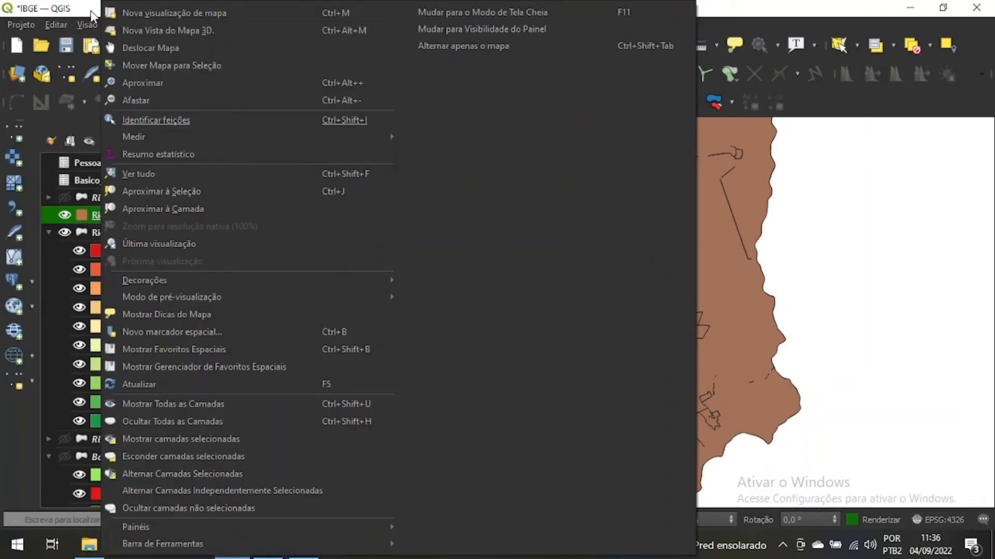
pyautogui.click(117, 21)
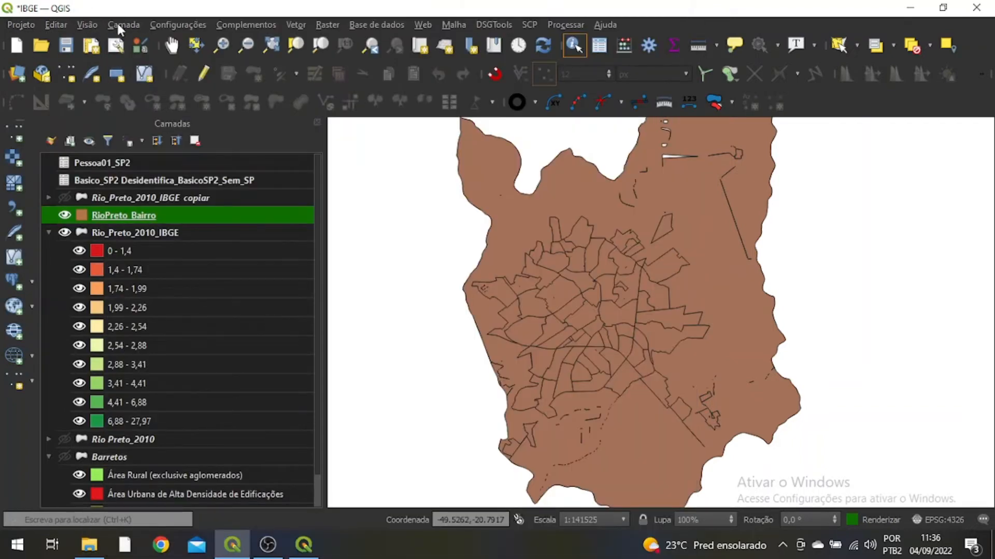
pyautogui.click(117, 21)
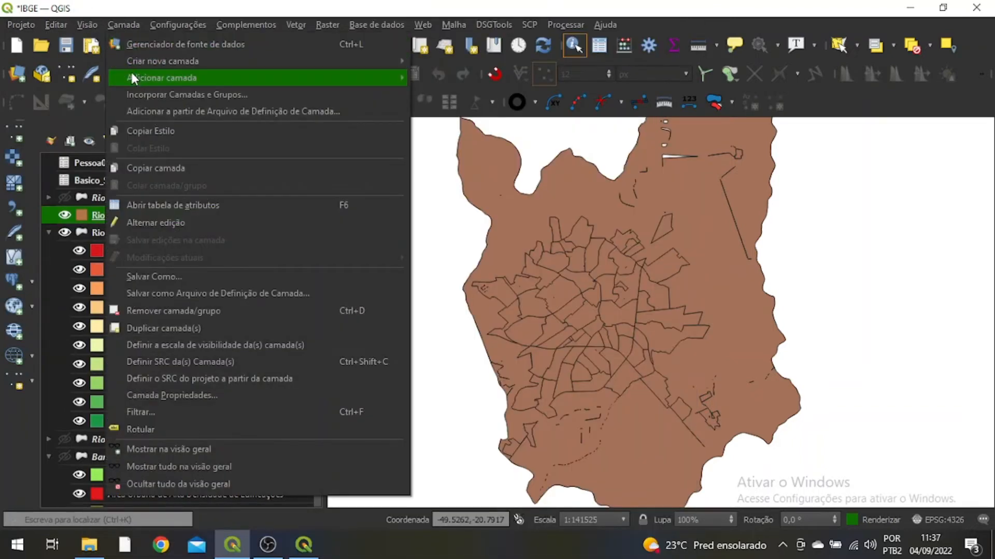
pyautogui.moveTo(141, 81)
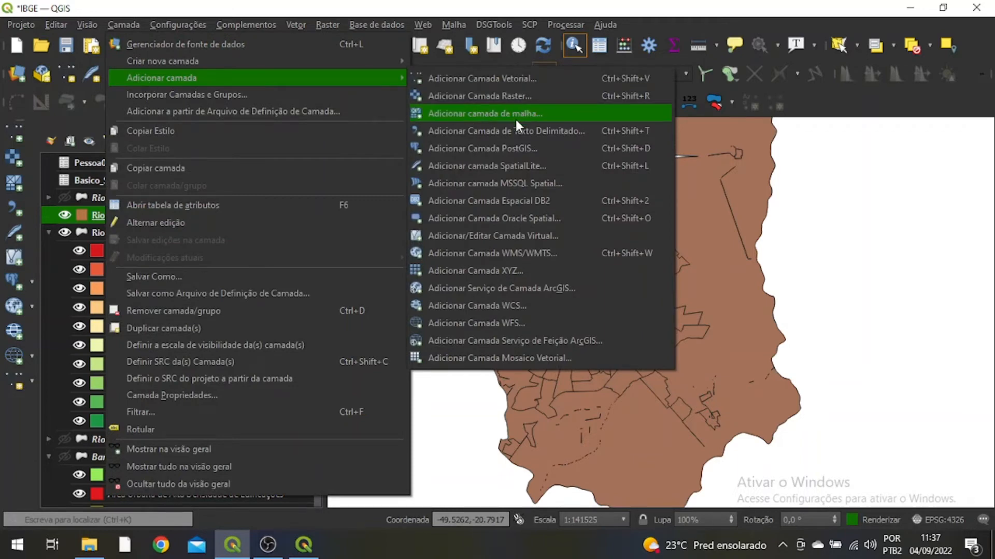
pyautogui.click(517, 79)
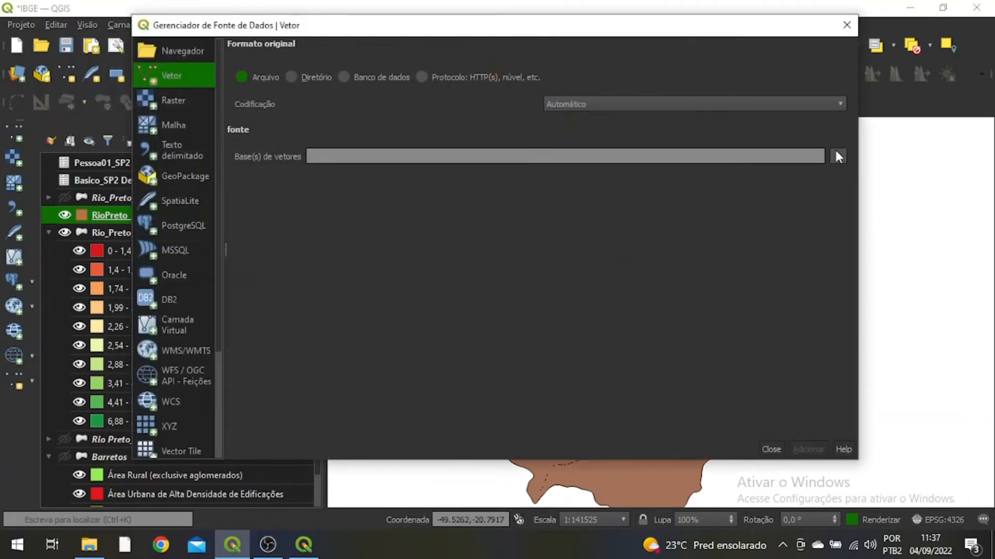
pyautogui.click(838, 157)
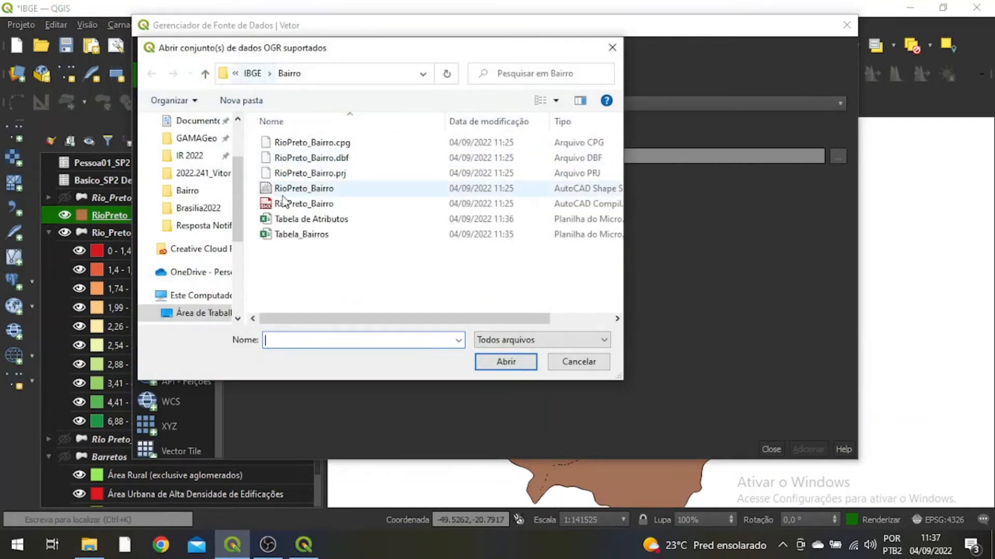
pyautogui.click(286, 234)
pyautogui.click(505, 361)
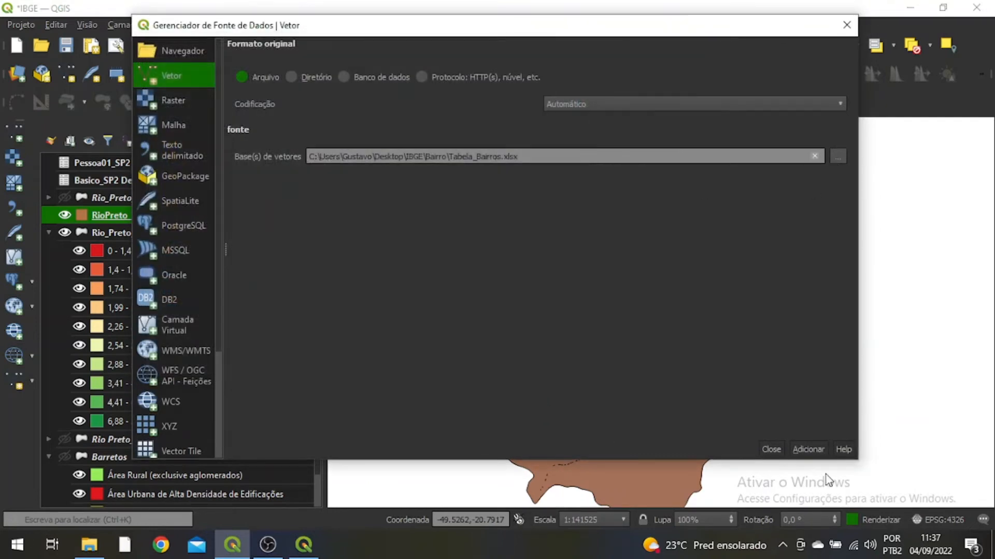
pyautogui.click(807, 449)
pyautogui.click(770, 450)
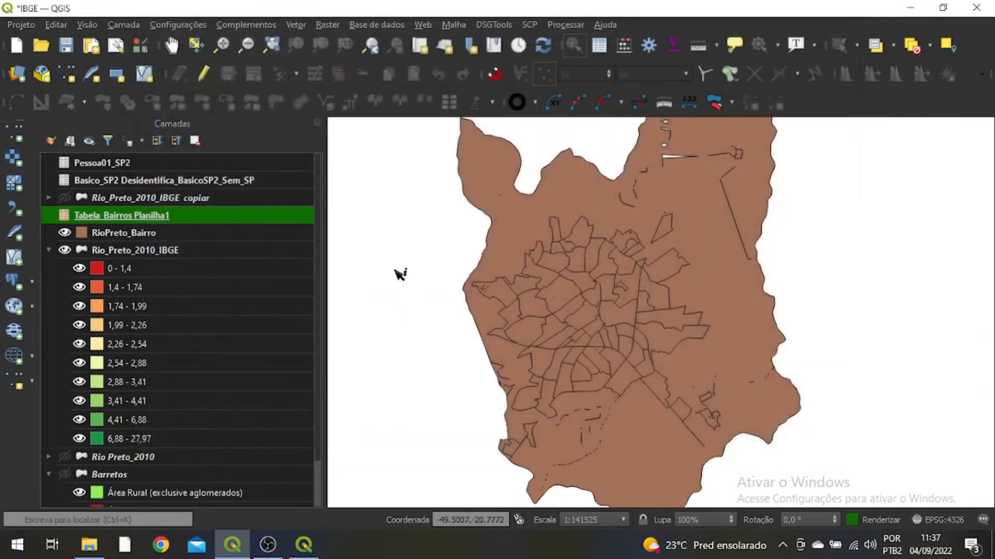
# Check the fields and records in the attribute table of the Tabela_Bairros Planilha1 layer.
pyautogui.rightClick(83, 216)
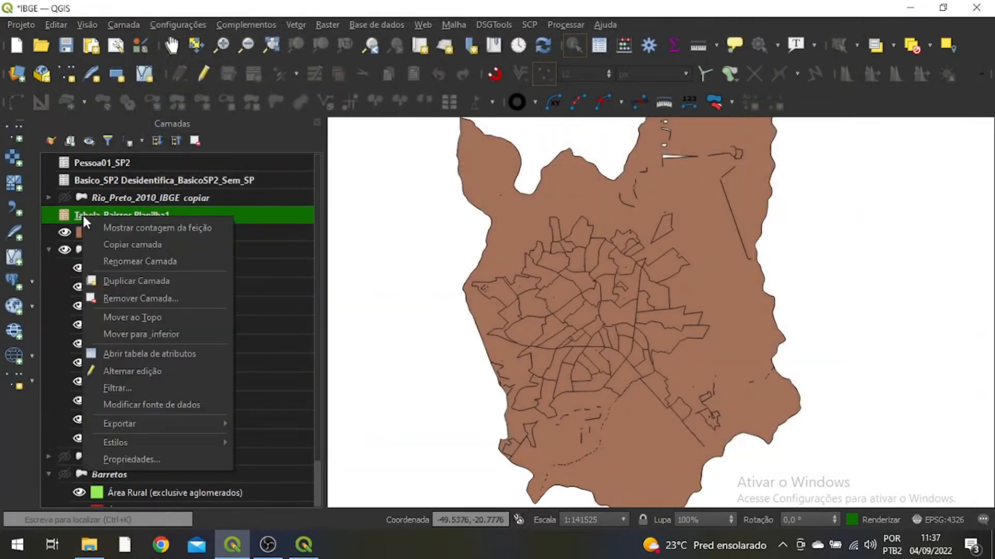
pyautogui.click(93, 351)
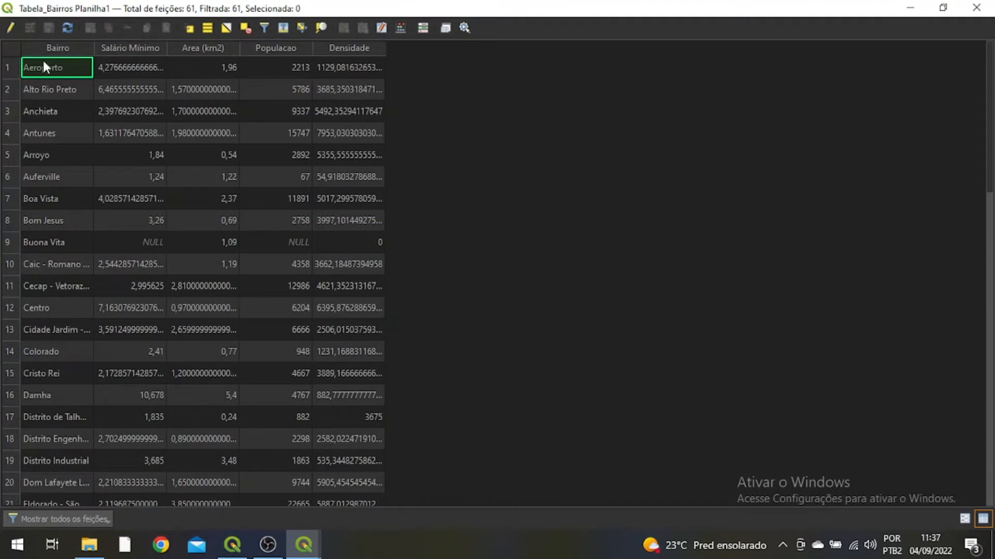
pyautogui.click(976, 8)
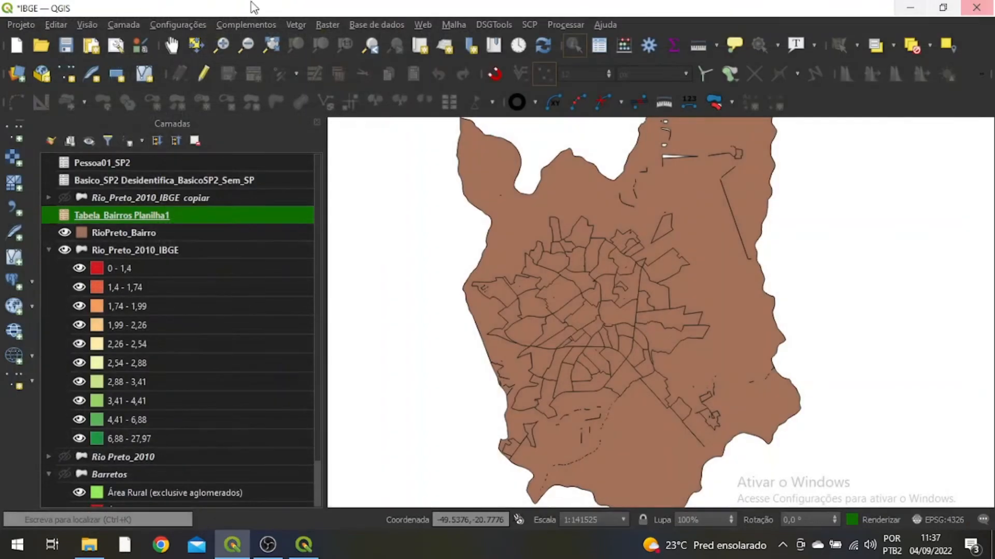
# Review the neighbourhood names in the NM_BAIRRO field of the RioPreto_Bairro attribute table.
pyautogui.click(140, 234)
pyautogui.rightClick(140, 234)
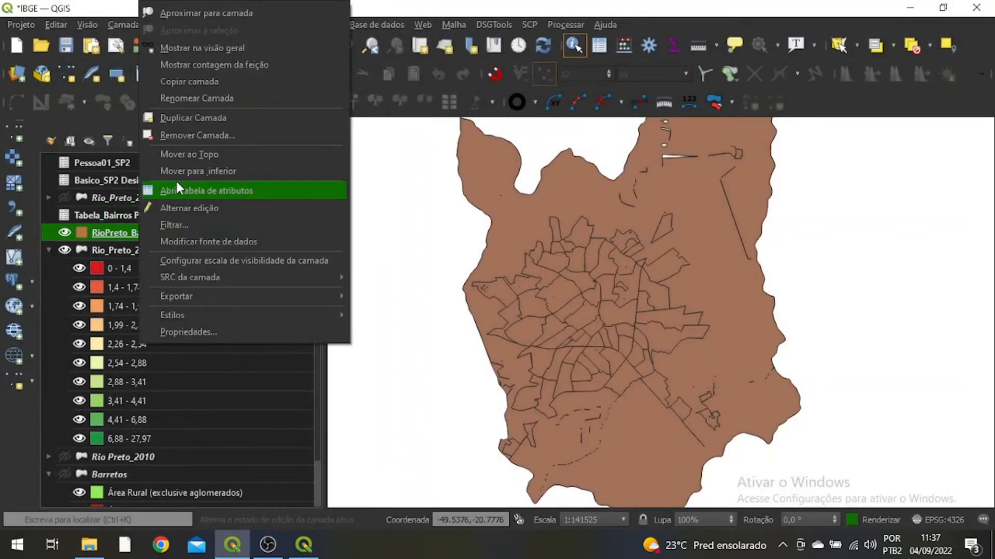
pyautogui.click(178, 189)
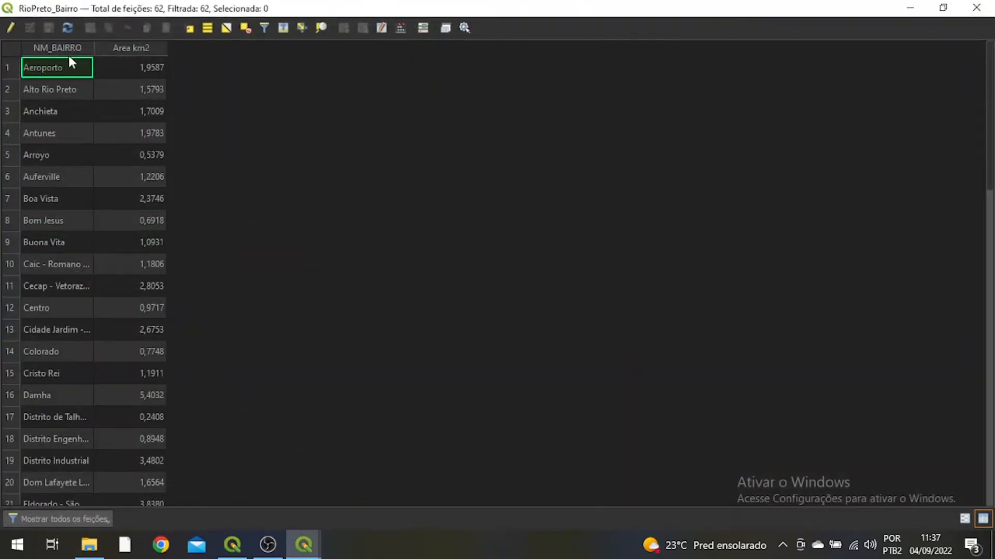
pyautogui.click(66, 306)
pyautogui.click(70, 242)
pyautogui.click(74, 155)
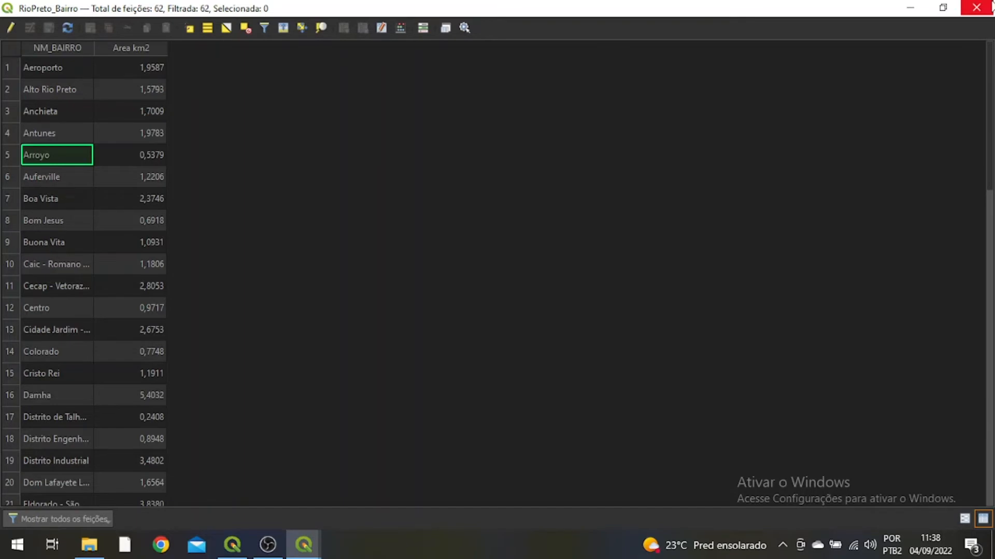
pyautogui.click(976, 7)
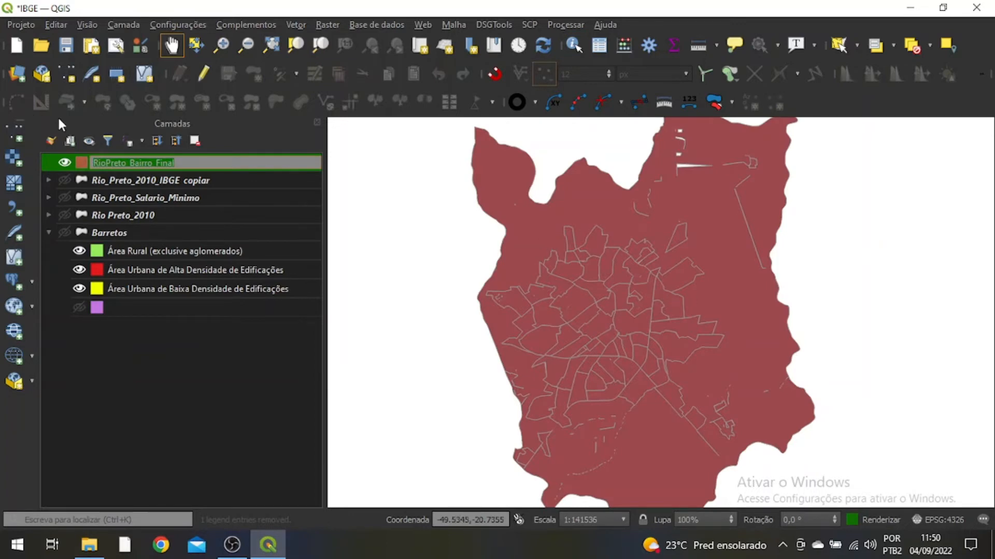
# Load Tabela_Bairros.xlsx from the IBGE Bairro folder as a vector layer above RioPreto_Bairro_Final.
pyautogui.click(178, 177)
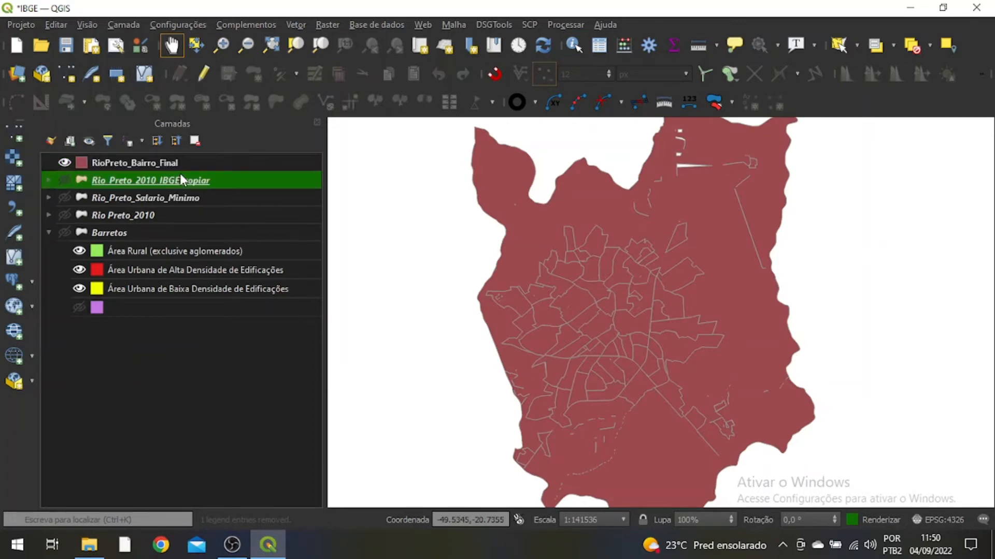
pyautogui.click(179, 159)
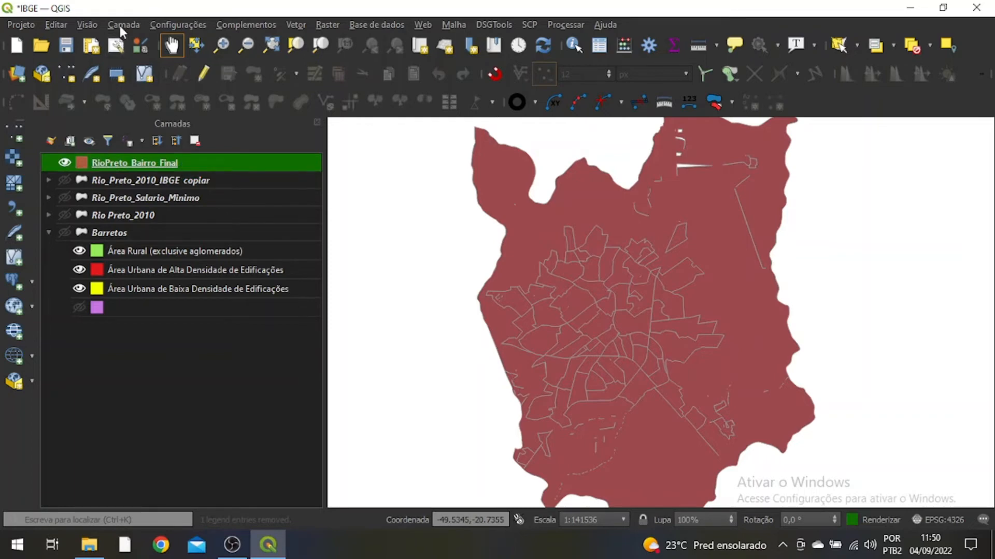
pyautogui.click(119, 23)
pyautogui.moveTo(144, 77)
pyautogui.click(444, 78)
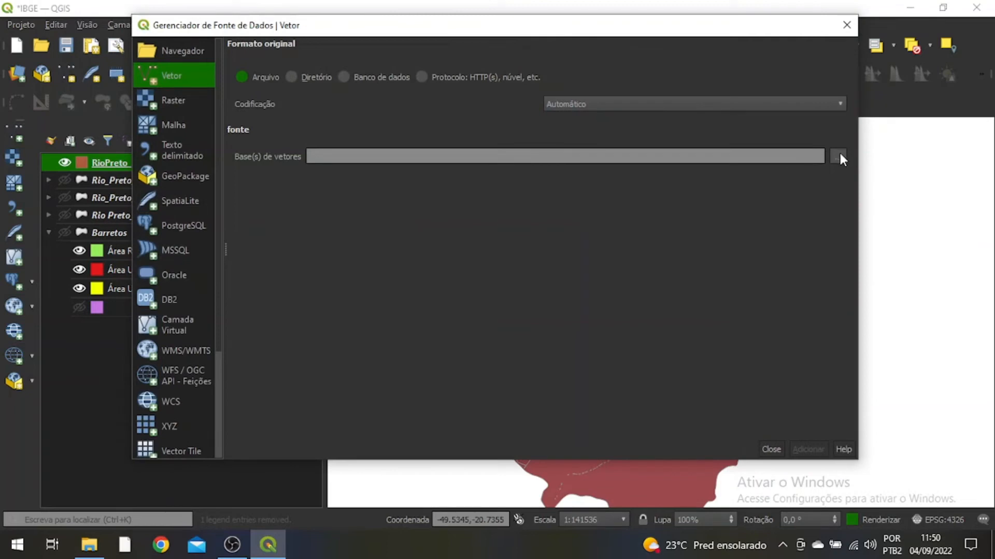
pyautogui.click(838, 157)
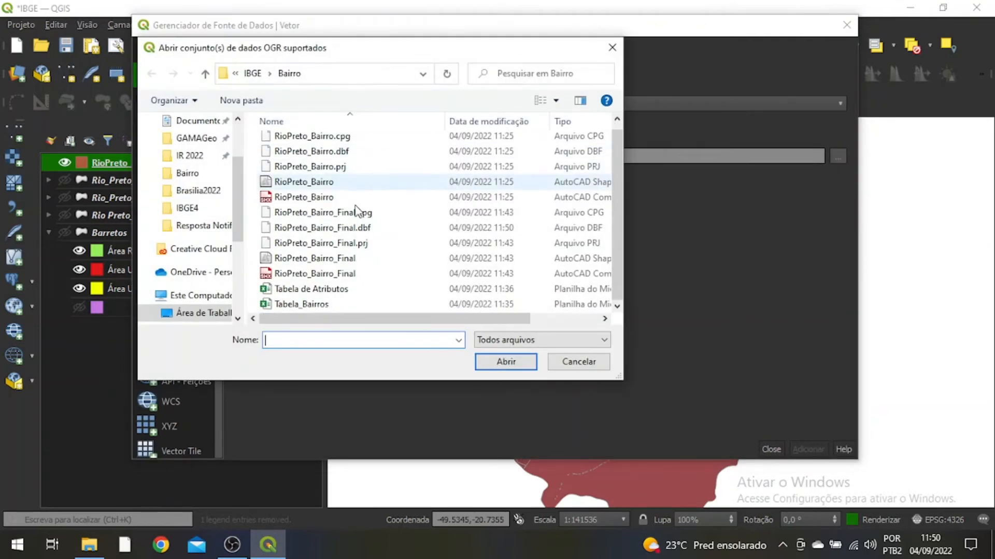
pyautogui.click(301, 304)
pyautogui.click(489, 362)
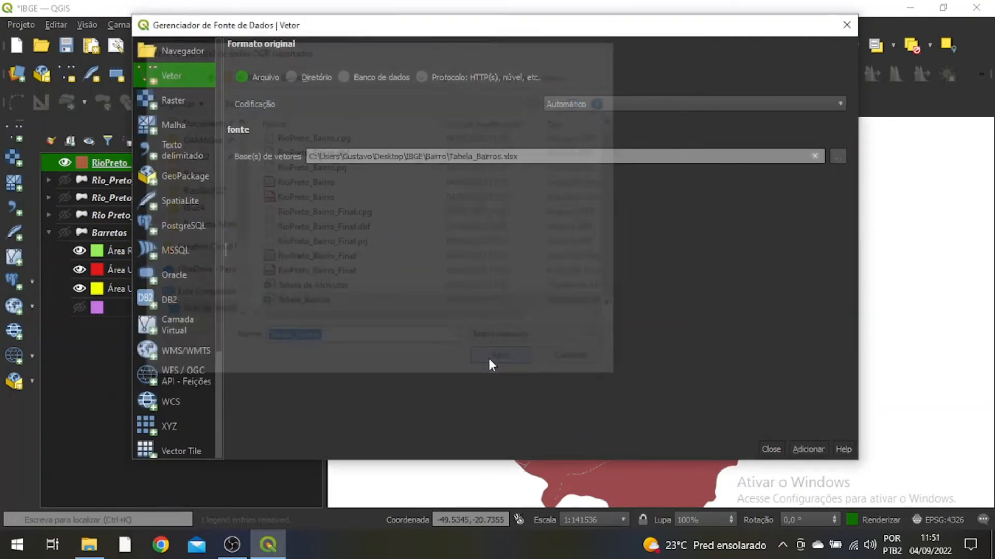
pyautogui.click(808, 449)
pyautogui.click(769, 449)
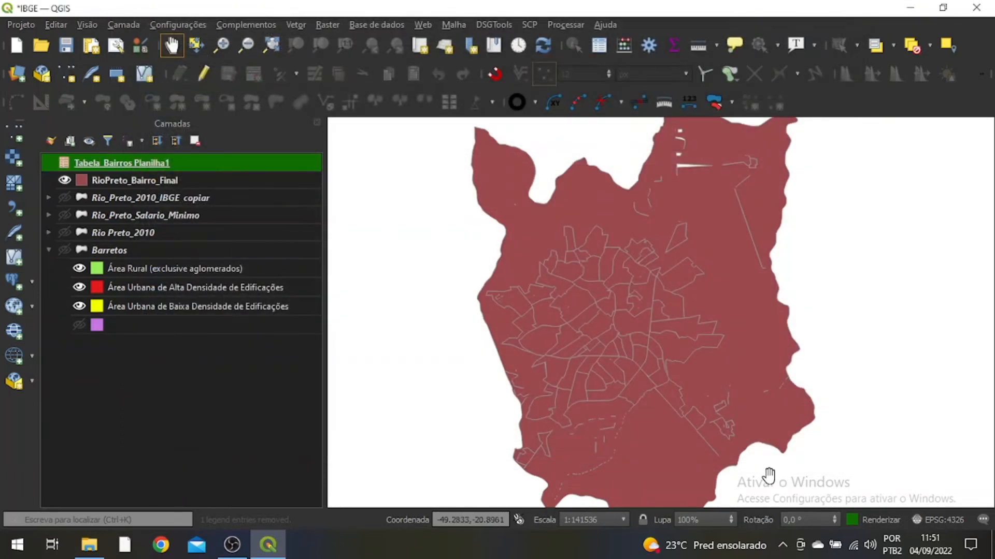
# Set up a join on RioPreto_Bairro_Final with Tabela_Bairros Planilha1, using Bairro as join field and NM_BAIRRO as target field.
pyautogui.rightClick(103, 163)
pyautogui.click(91, 178)
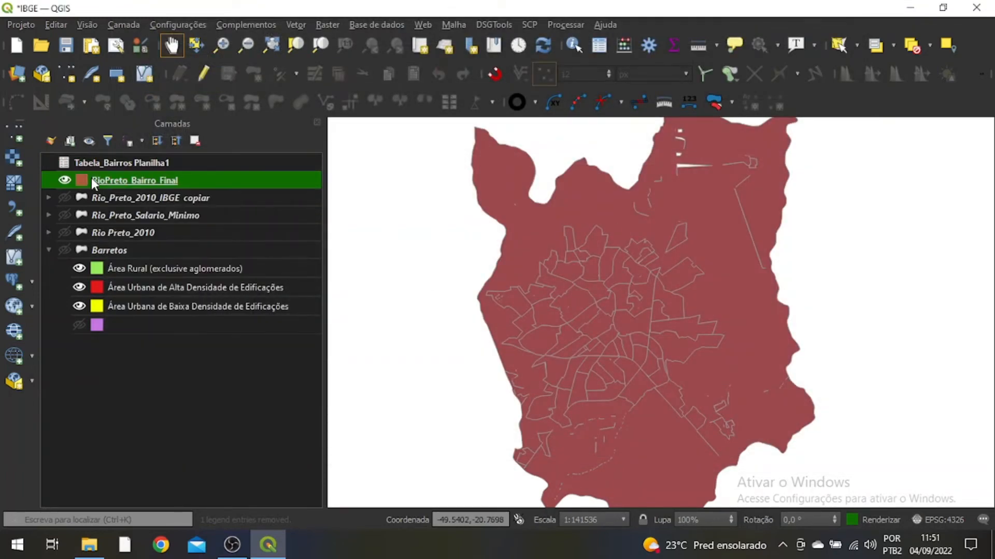
pyautogui.rightClick(91, 178)
pyautogui.click(120, 510)
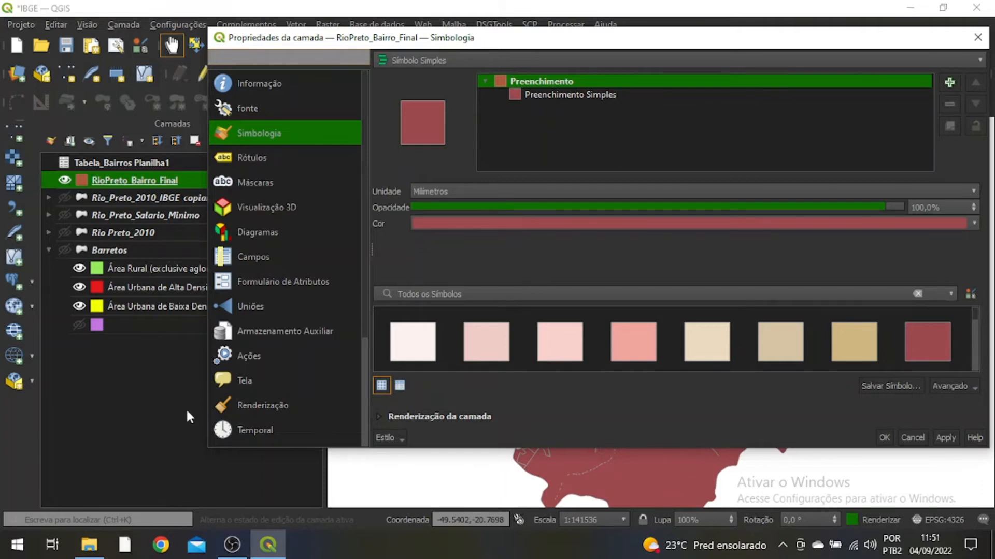
pyautogui.click(244, 303)
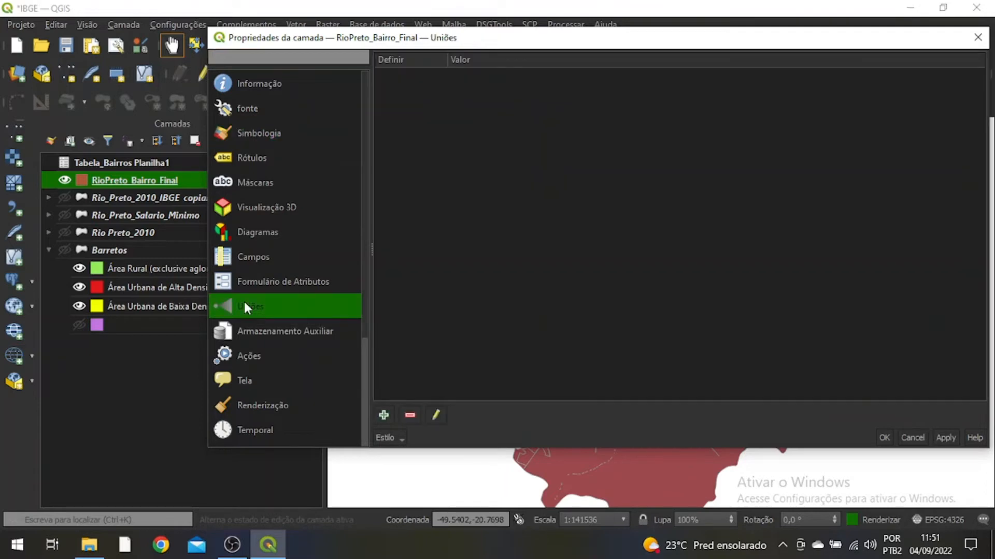
pyautogui.click(384, 417)
pyautogui.click(545, 78)
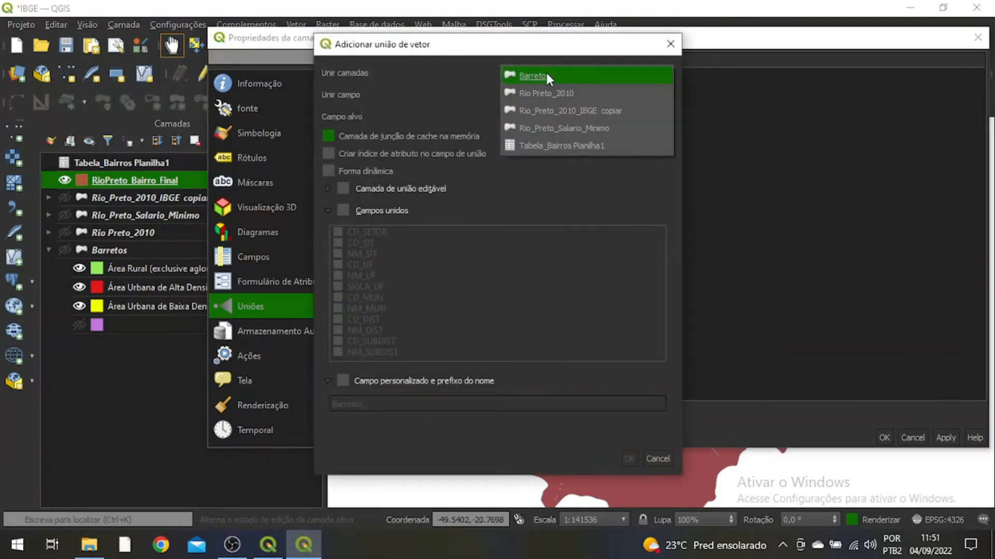
pyautogui.click(529, 142)
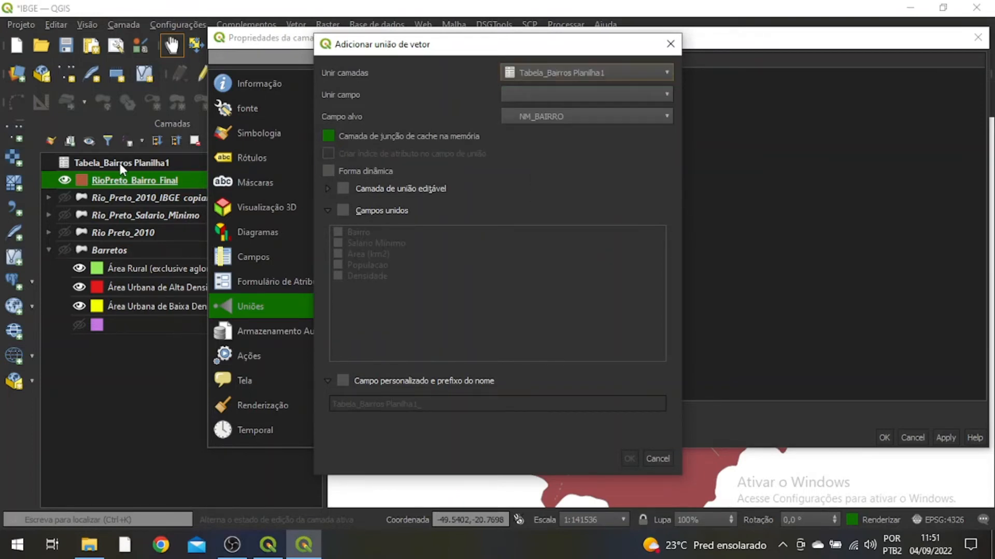
pyautogui.click(558, 95)
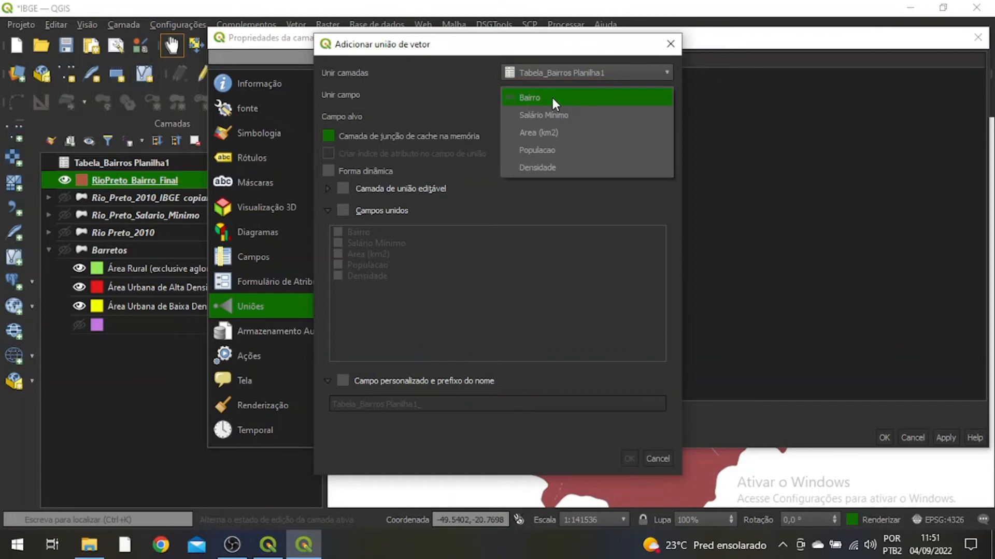
pyautogui.click(551, 98)
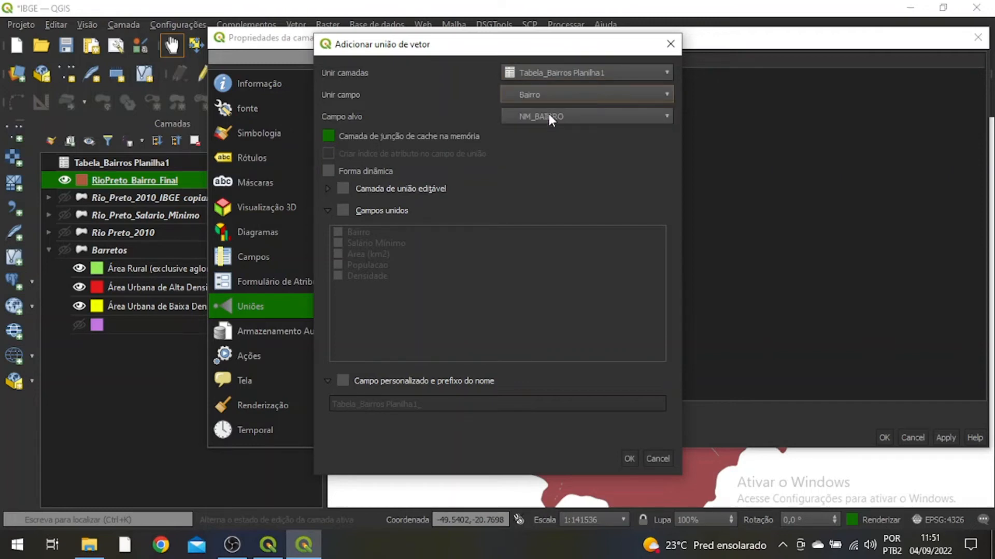
pyautogui.click(548, 115)
pyautogui.click(549, 115)
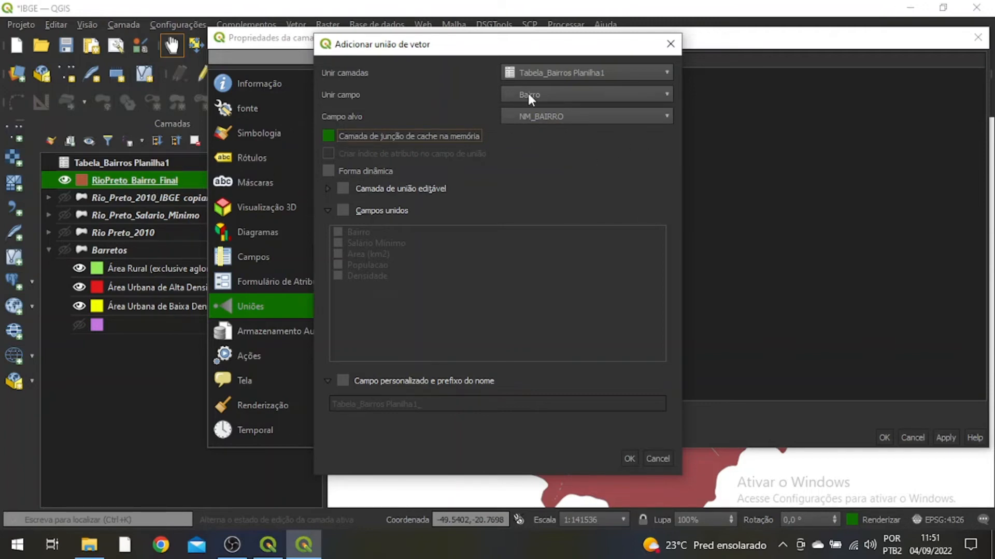
# Enable the custom field name prefix, leave it empty, and apply the join to RioPreto_Bairro_Final.
pyautogui.click(343, 382)
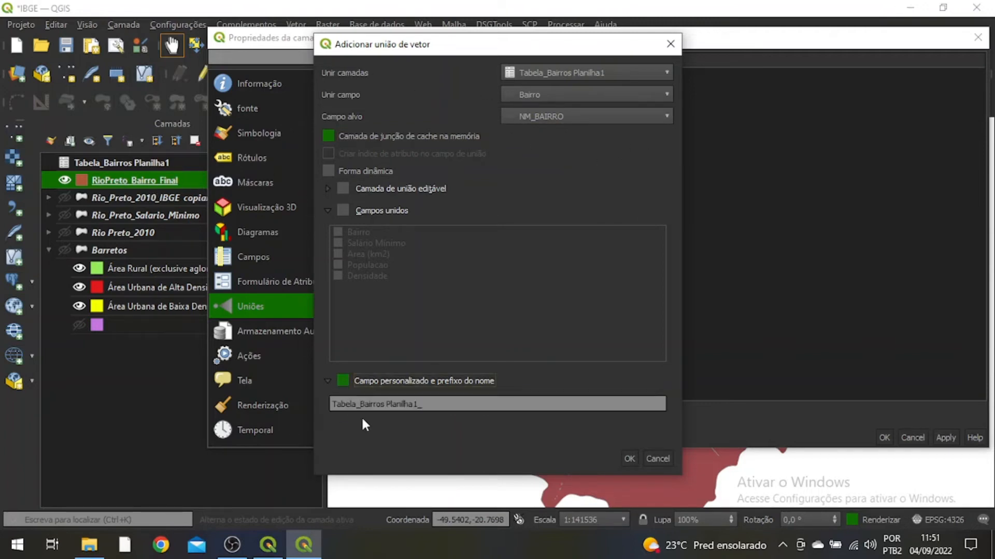
pyautogui.moveTo(419, 404); pyautogui.dragTo(341, 393)
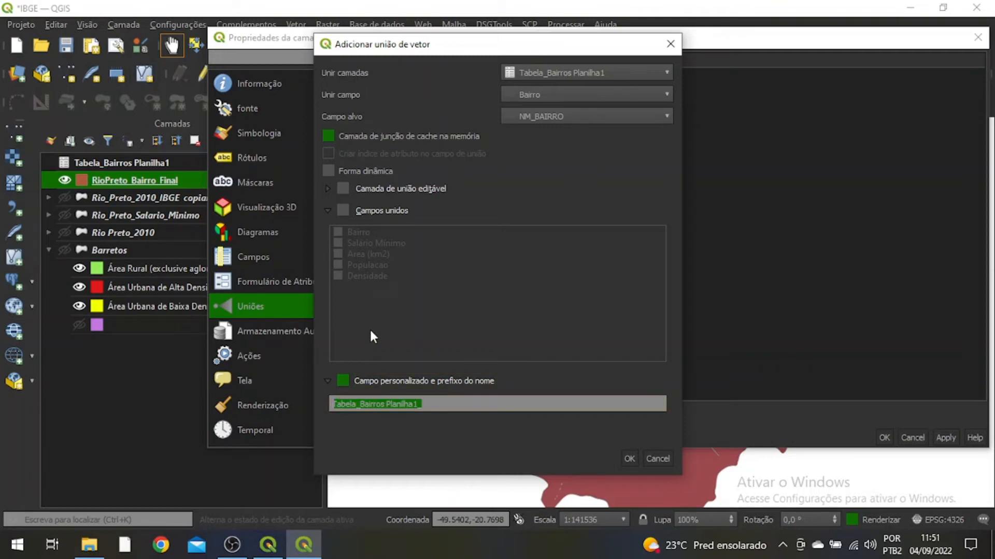
pyautogui.press('BackSpace')
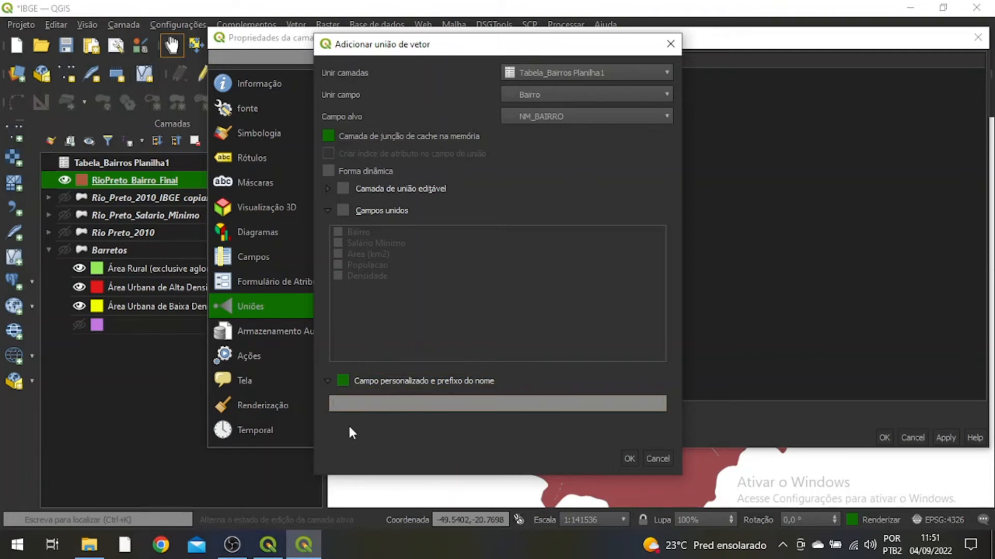
pyautogui.click(629, 459)
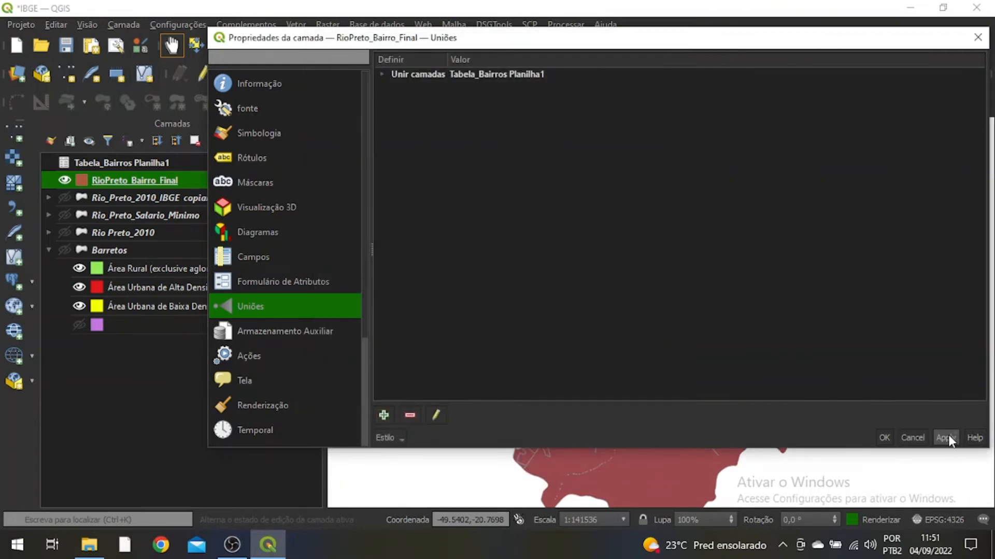
pyautogui.click(884, 439)
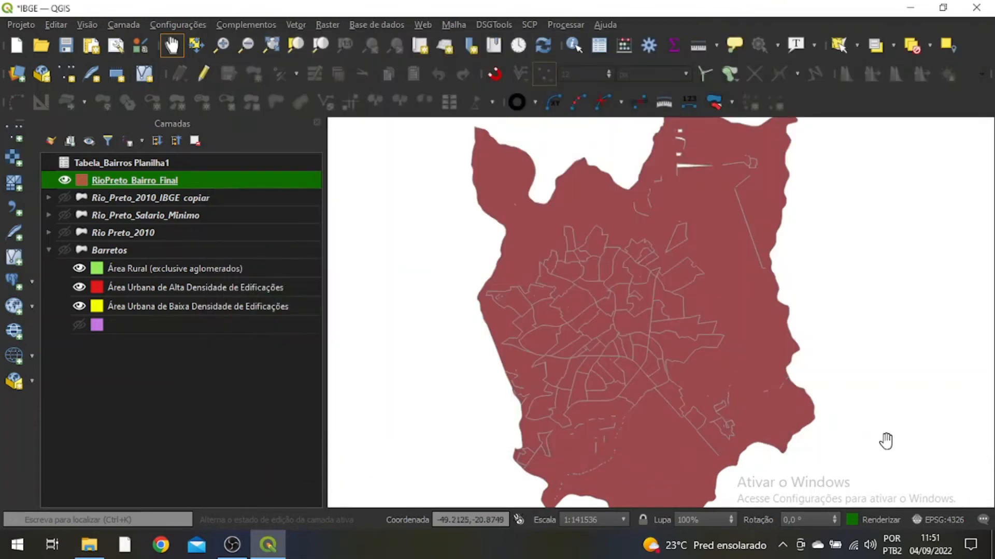
# Check the joined salary, area, population and density fields in the RioPreto_Bairro_Final attribute table.
pyautogui.rightClick(109, 179)
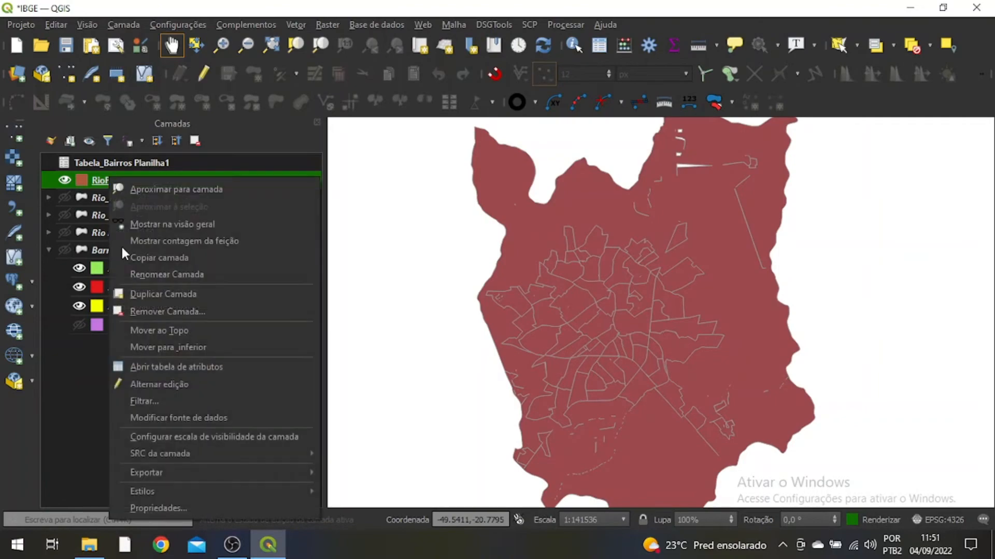
pyautogui.click(134, 368)
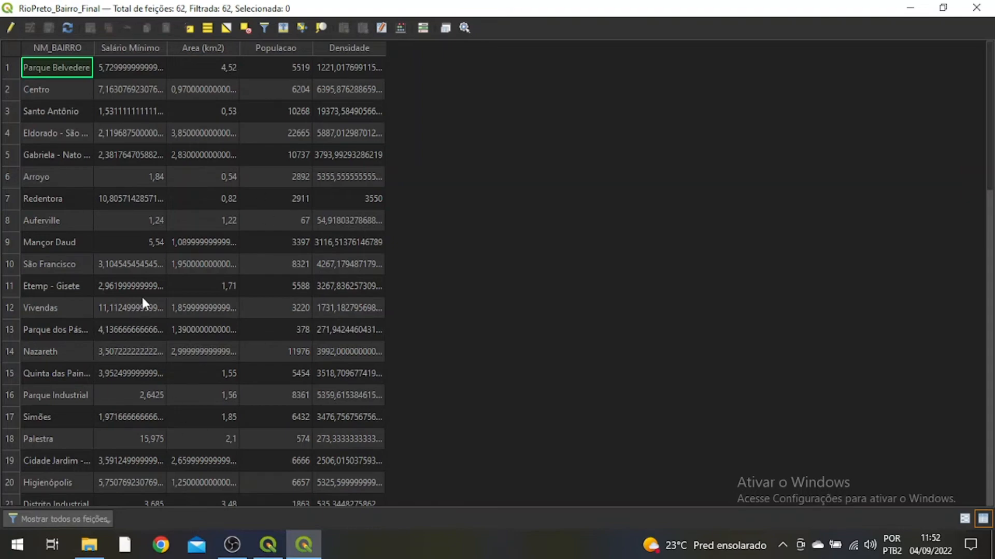
pyautogui.click(976, 8)
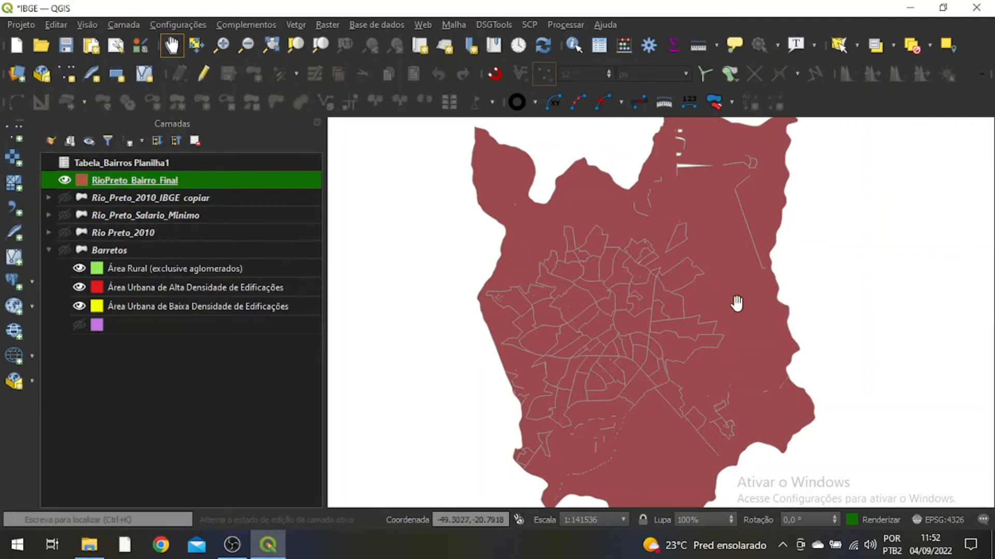
# Change the RioPreto_Bairro_Final symbology to Graduado with Salário Mínimo as the value field.
pyautogui.rightClick(101, 182)
pyautogui.click(141, 512)
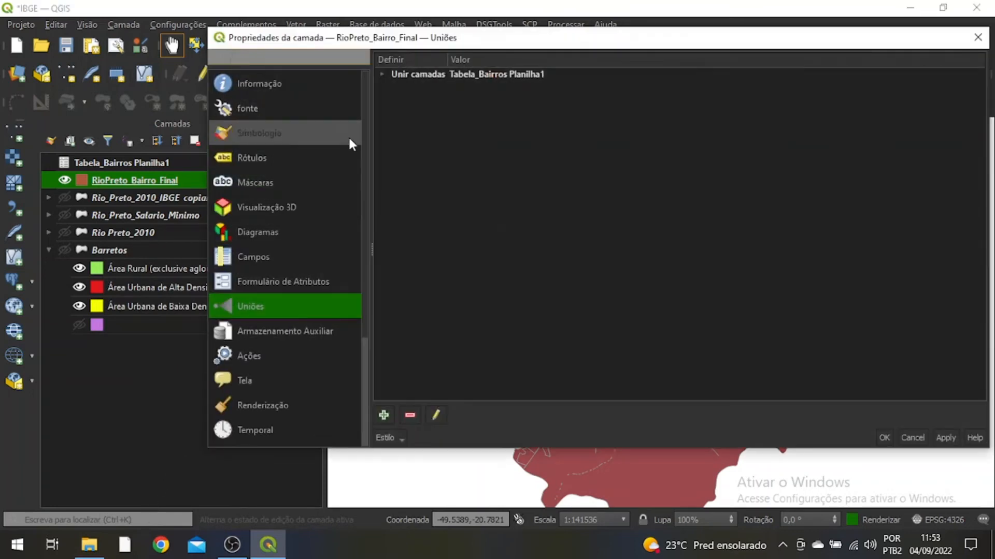
pyautogui.click(233, 135)
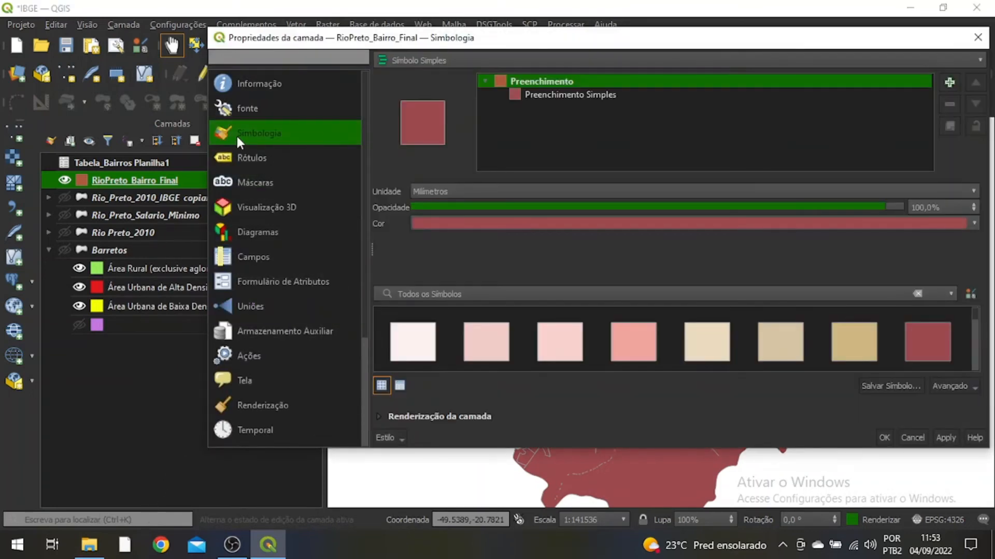
pyautogui.click(433, 62)
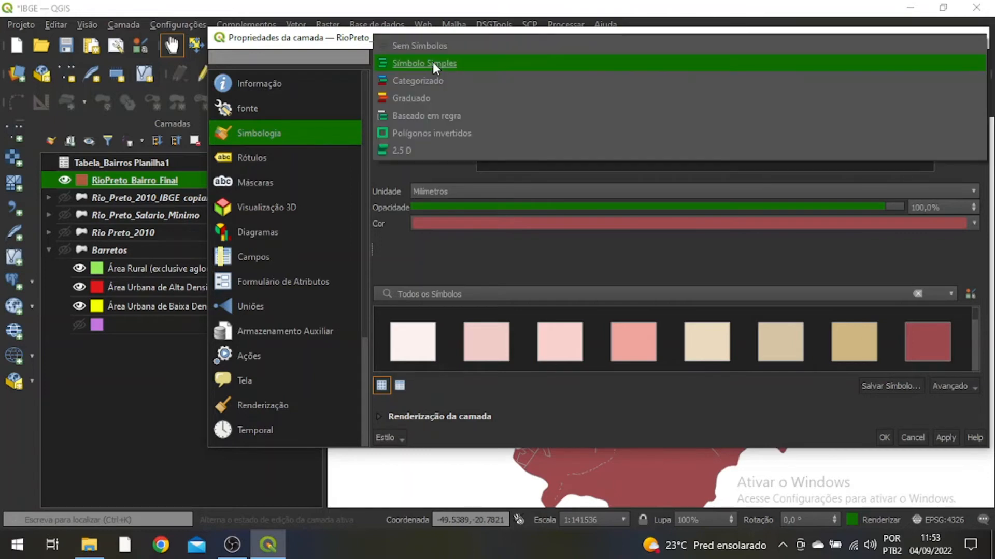
pyautogui.click(426, 101)
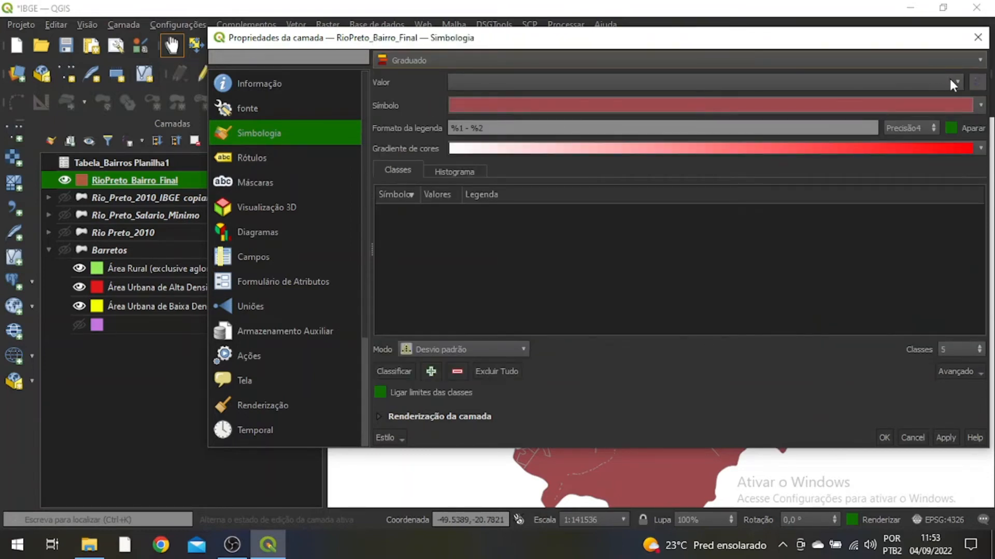
pyautogui.click(954, 83)
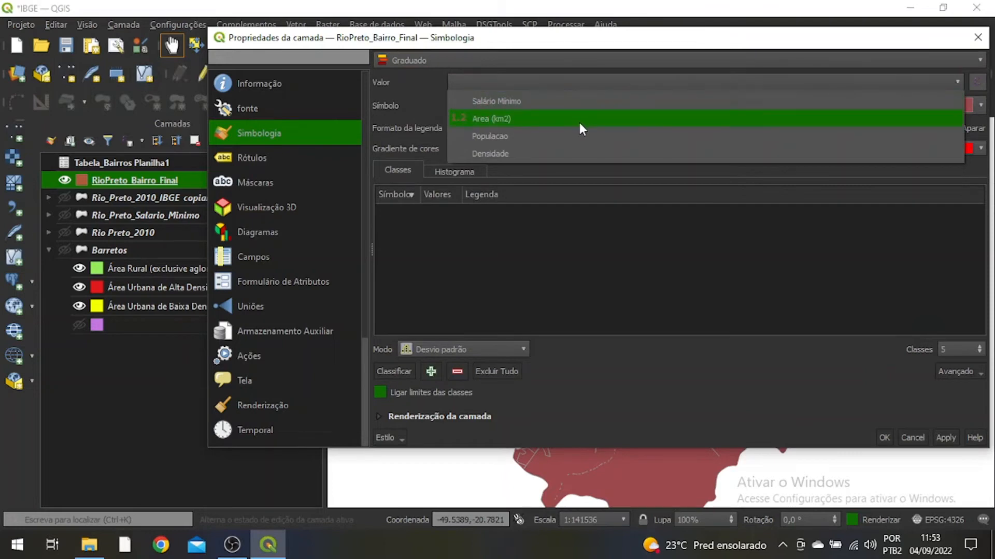
pyautogui.click(561, 99)
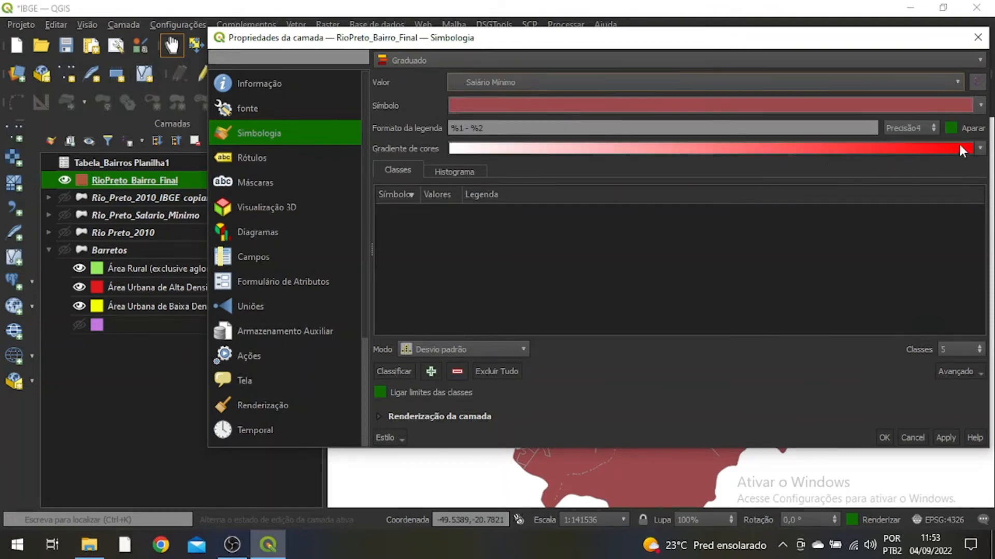
# Give the graduated symbology the Spectral colour ramp and the Igual contagem (Quartil) classification mode.
pyautogui.click(980, 149)
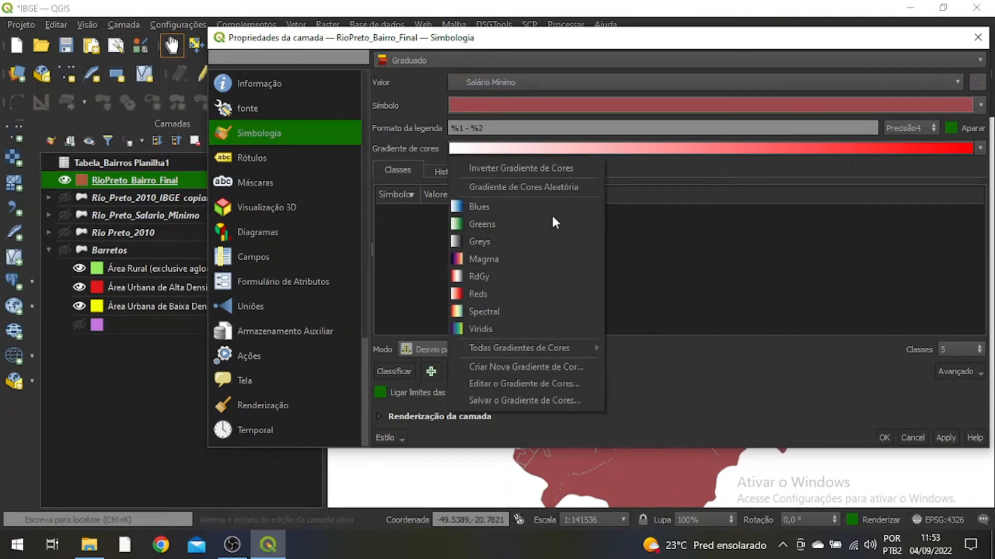
pyautogui.click(481, 312)
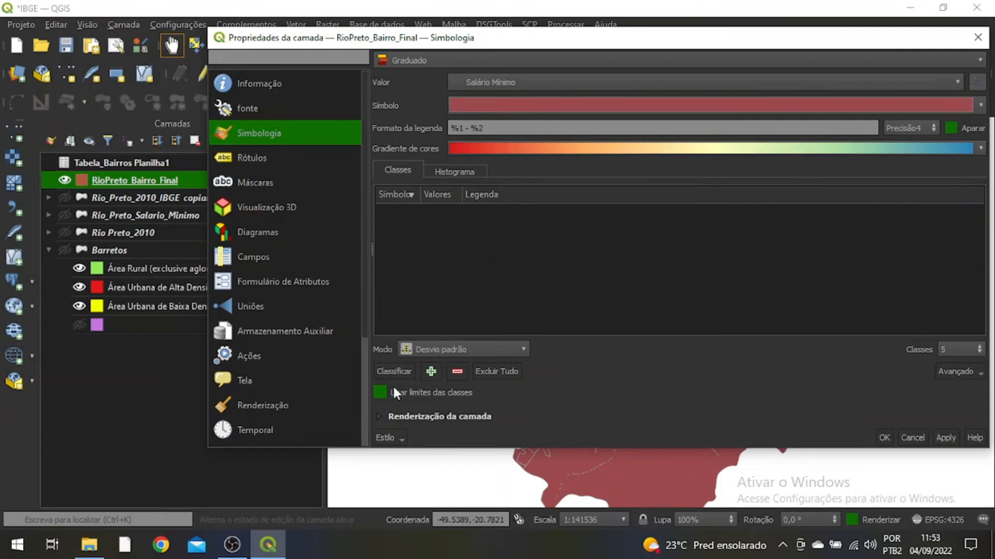
pyautogui.click(424, 351)
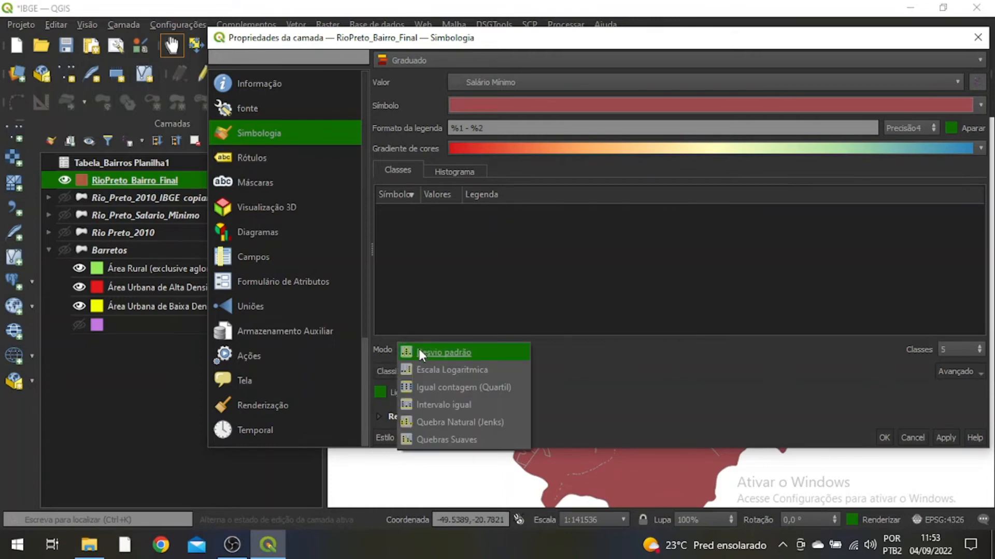
pyautogui.click(446, 388)
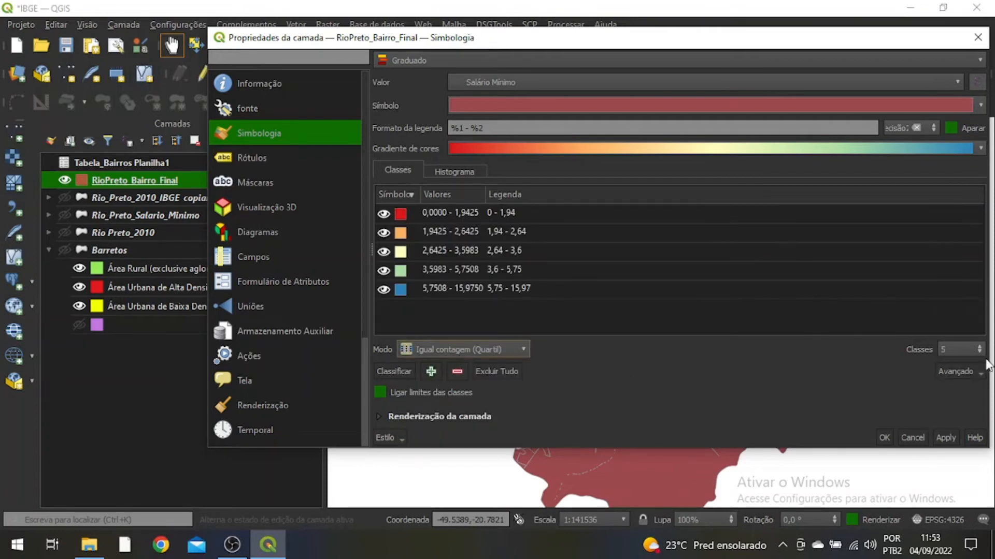
# Set the number of classes to 10 and apply the graduated symbology to RioPreto_Bairro_Final.
pyautogui.click(952, 351)
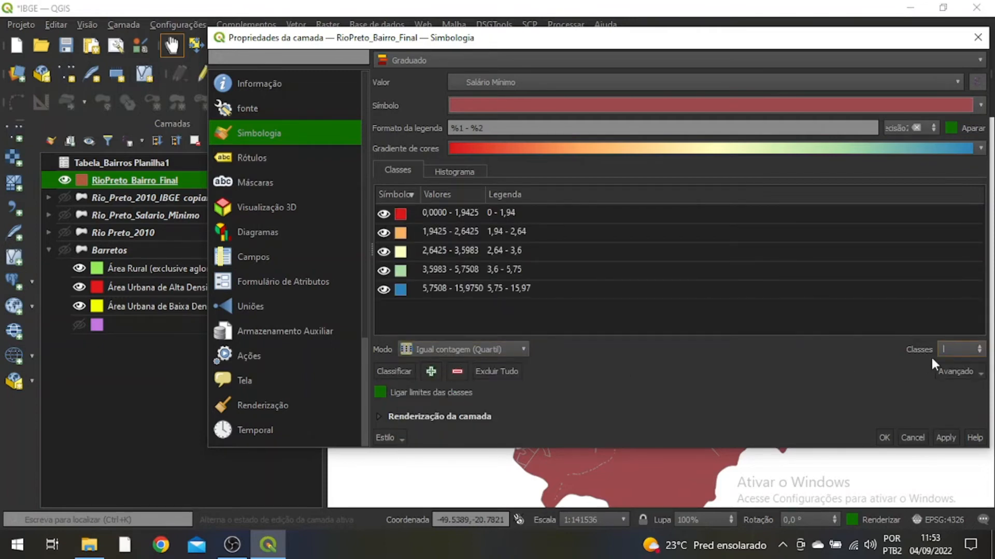
pyautogui.write('10')
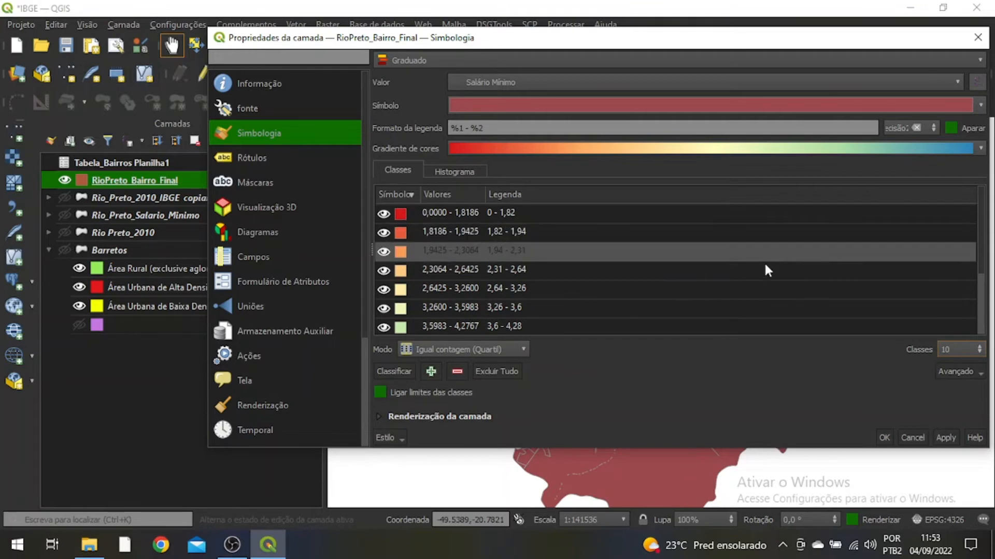
pyautogui.click(946, 437)
pyautogui.click(884, 438)
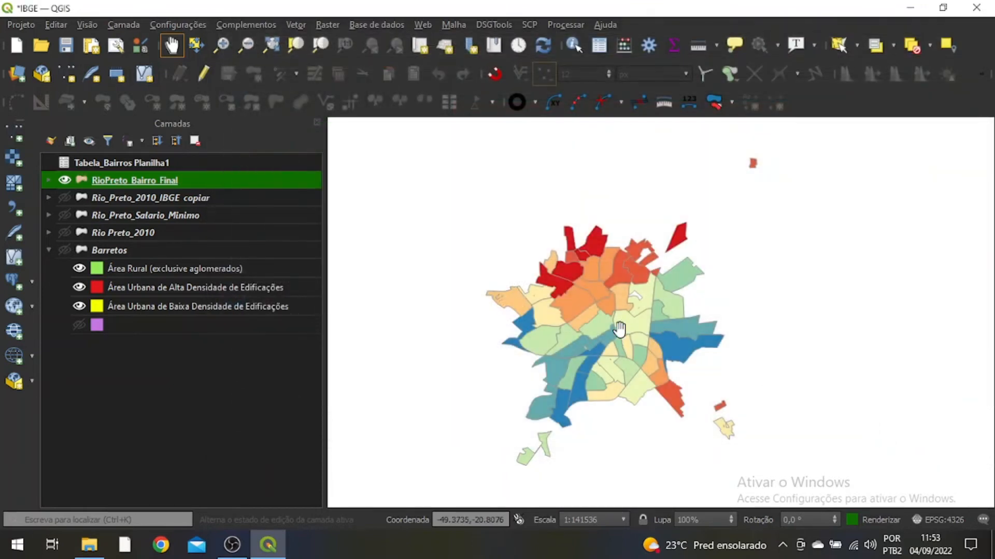
# Expand the RioPreto_Bairro_Final legend and briefly display Rio_Preto_2010_IBGE copiar beneath it for comparison.
pyautogui.click(48, 181)
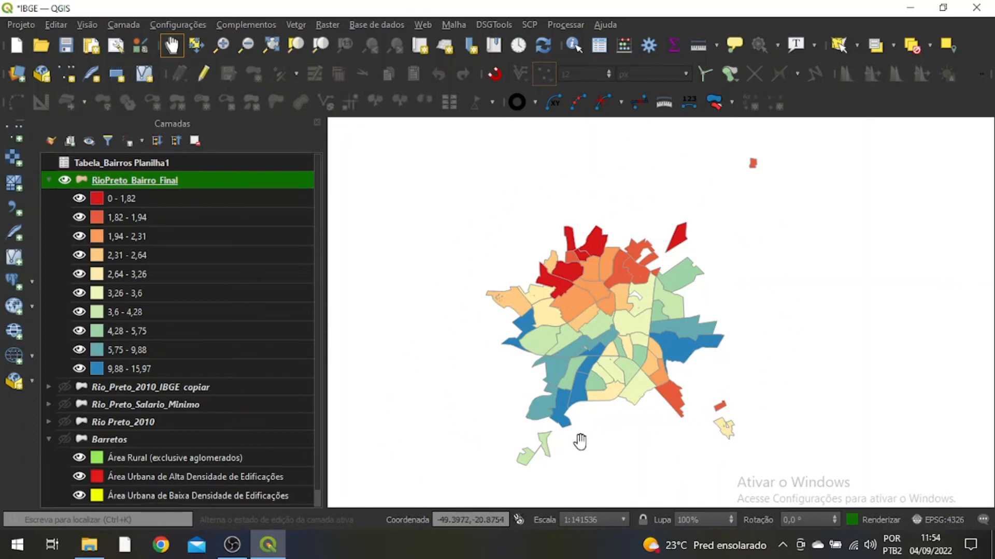
pyautogui.click(63, 388)
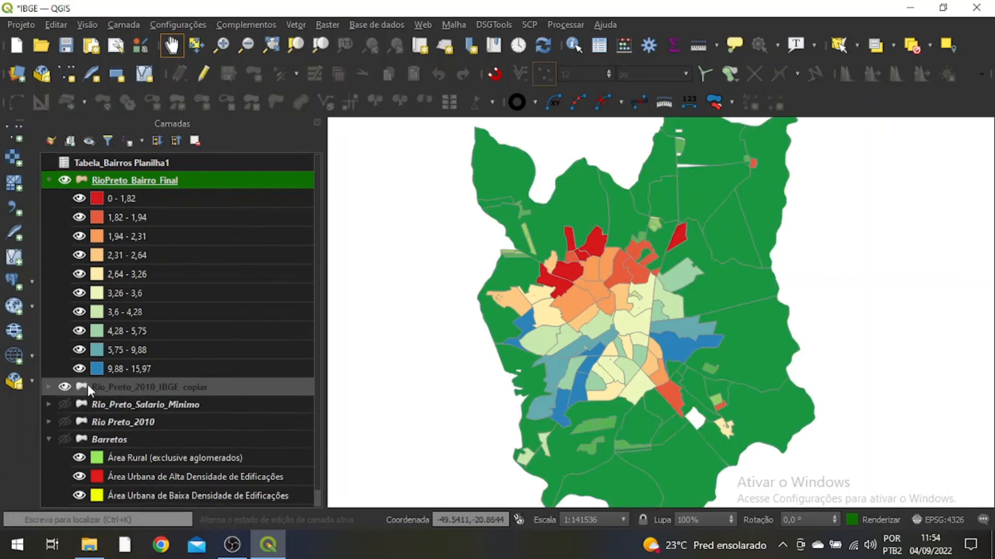
pyautogui.click(46, 387)
pyautogui.click(48, 387)
pyautogui.click(63, 387)
# Display Rio_Preto_Salario_Minimo beneath RioPreto_Bairro_Final to compare both maps, toggling the neighbourhood layer, and hide Rio_Preto_Salario_Minimo.
pyautogui.click(63, 404)
pyautogui.click(49, 405)
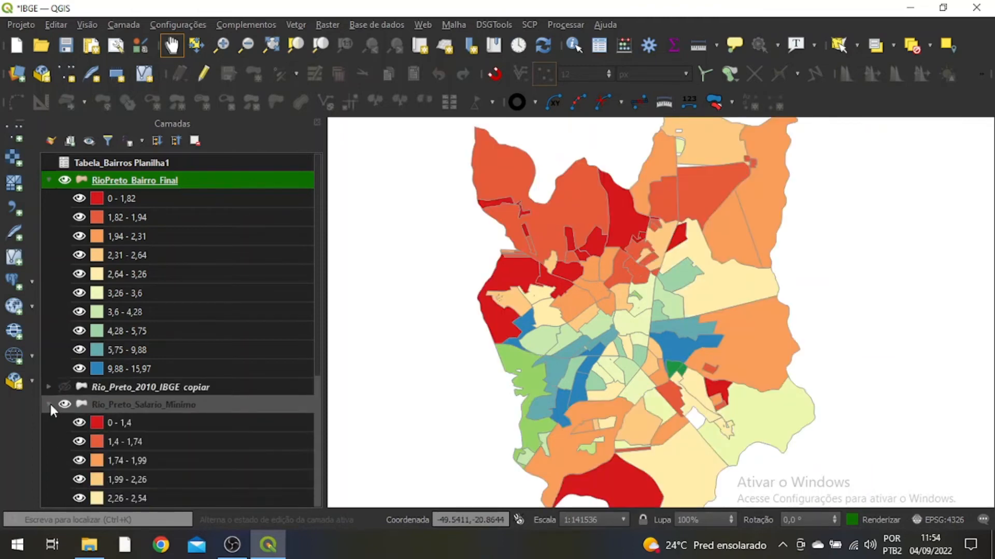
pyautogui.click(49, 403)
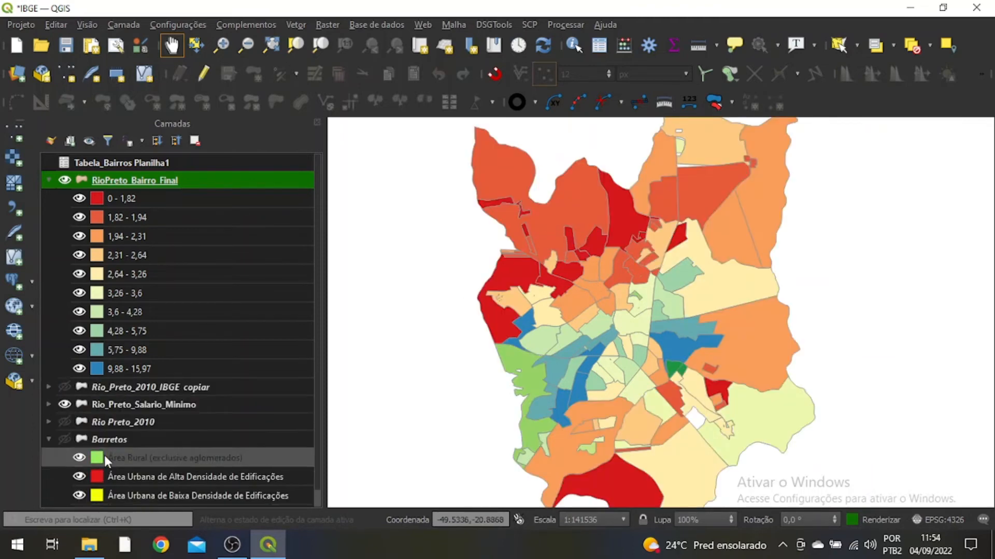
pyautogui.click(101, 408)
pyautogui.moveTo(652, 184); pyautogui.dragTo(602, 254)
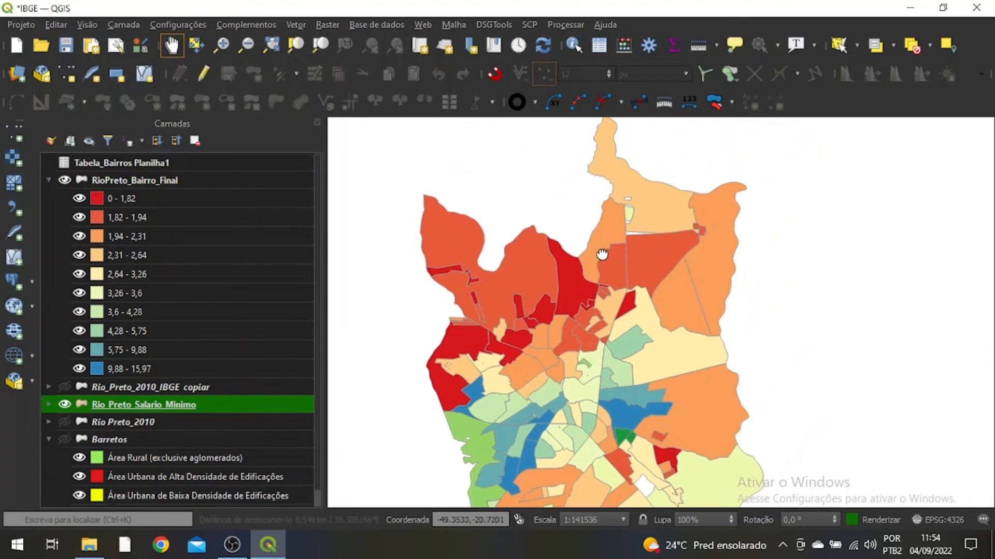
pyautogui.click(66, 179)
pyautogui.click(66, 179)
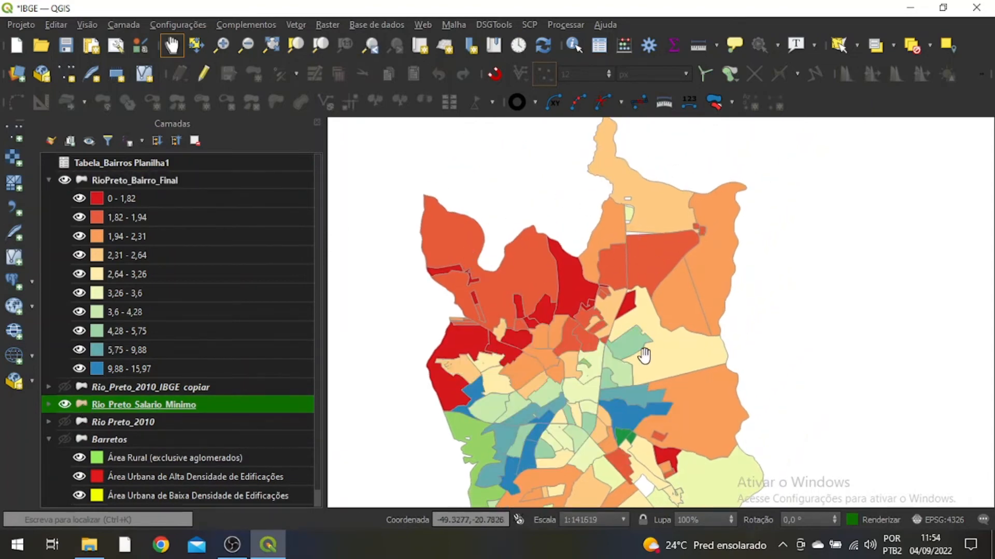
pyautogui.moveTo(644, 355); pyautogui.dragTo(715, 282)
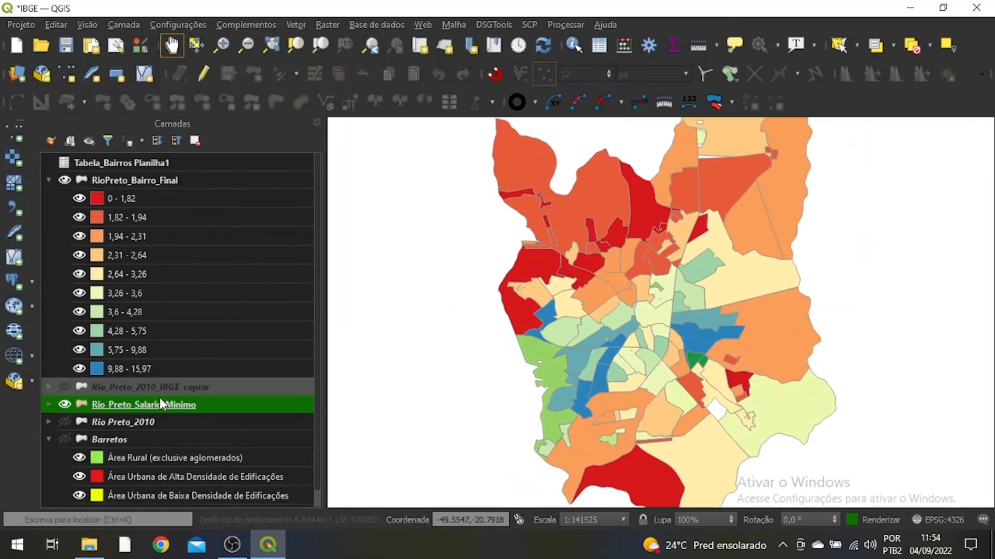
pyautogui.click(66, 405)
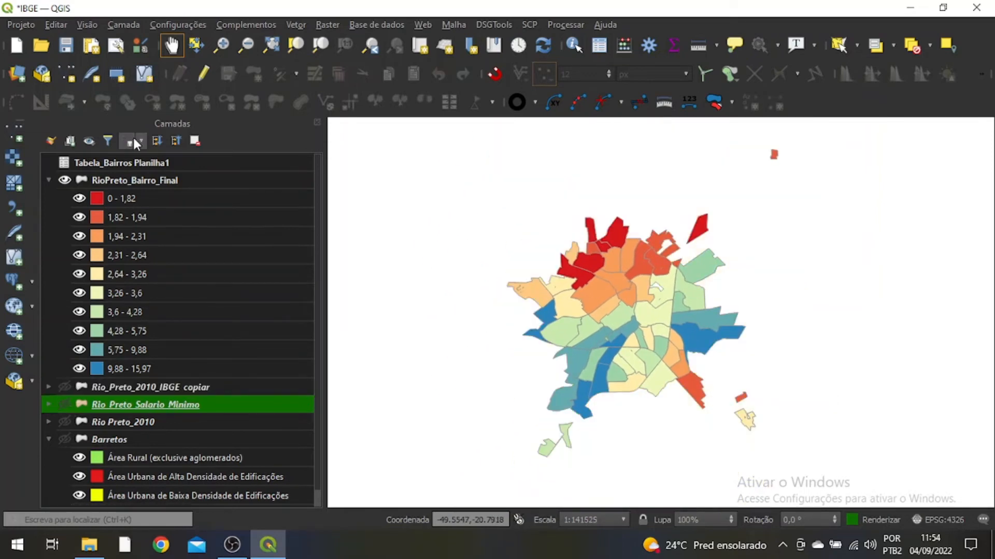
# Show Rio_Preto_Salario_Minimo again and identify the attributes of its large red rural sector at the municipality's southern edge.
pyautogui.click(130, 181)
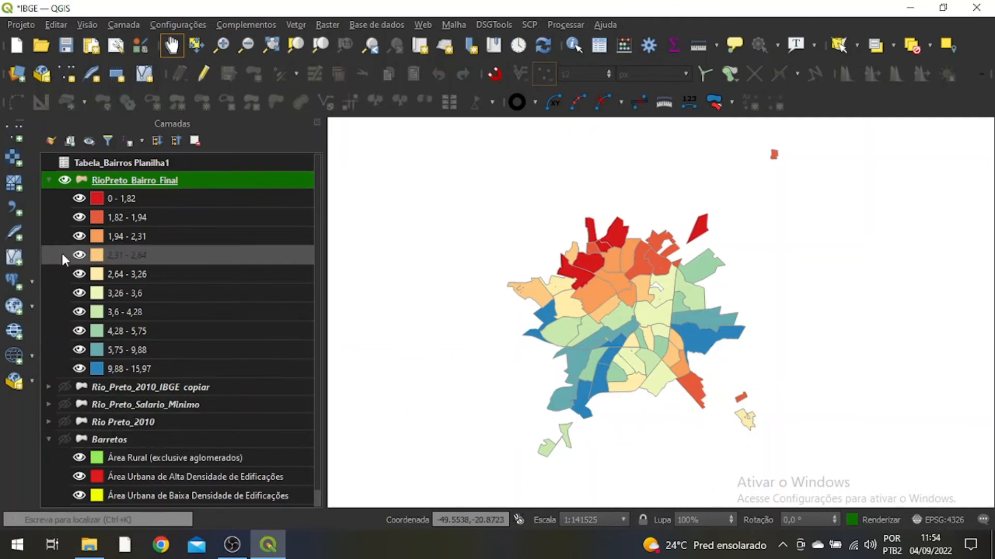
pyautogui.click(64, 404)
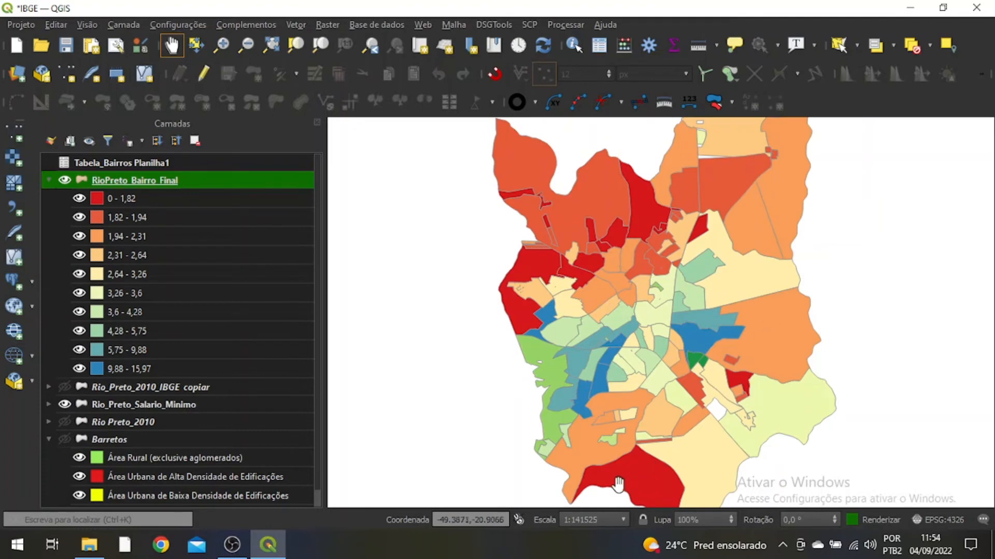
pyautogui.moveTo(557, 399); pyautogui.dragTo(489, 328)
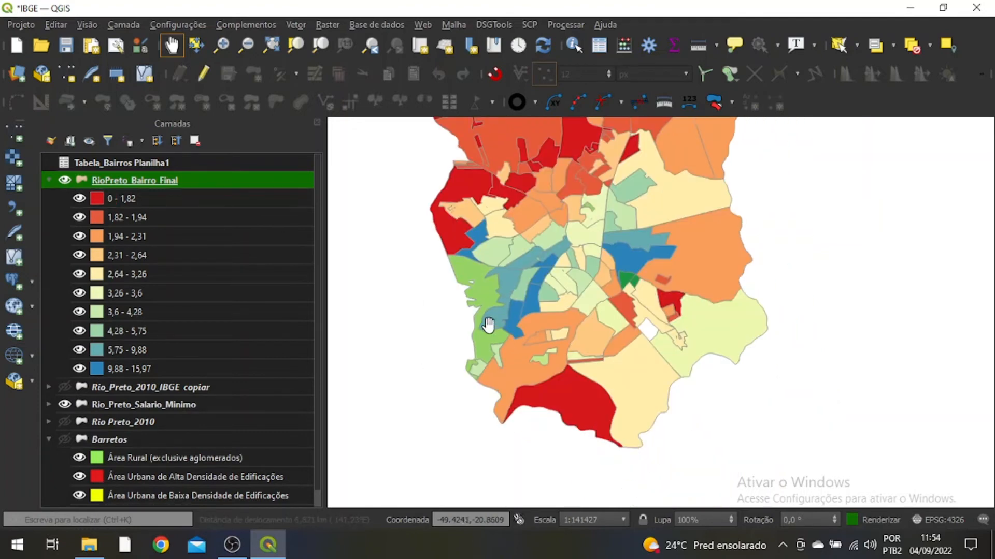
pyautogui.click(131, 409)
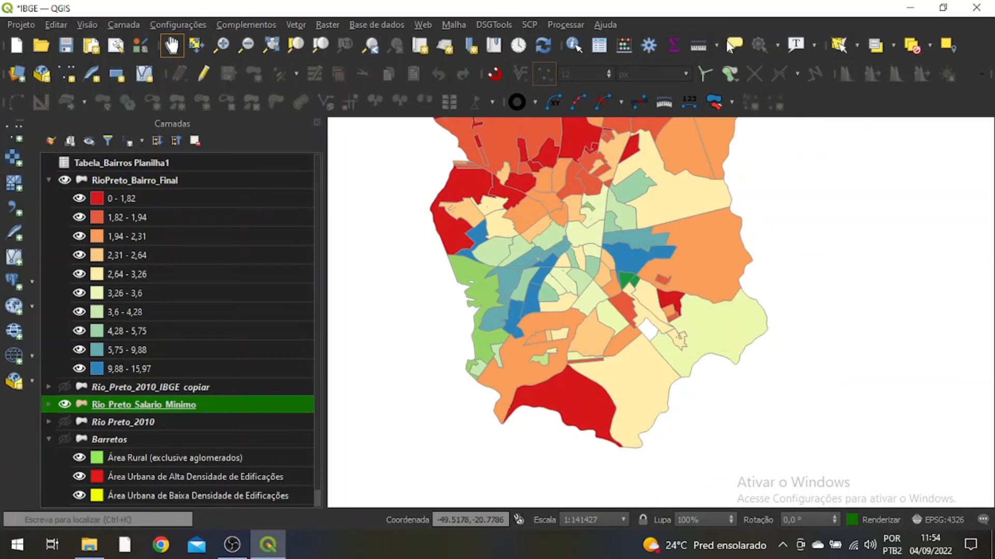
pyautogui.click(572, 46)
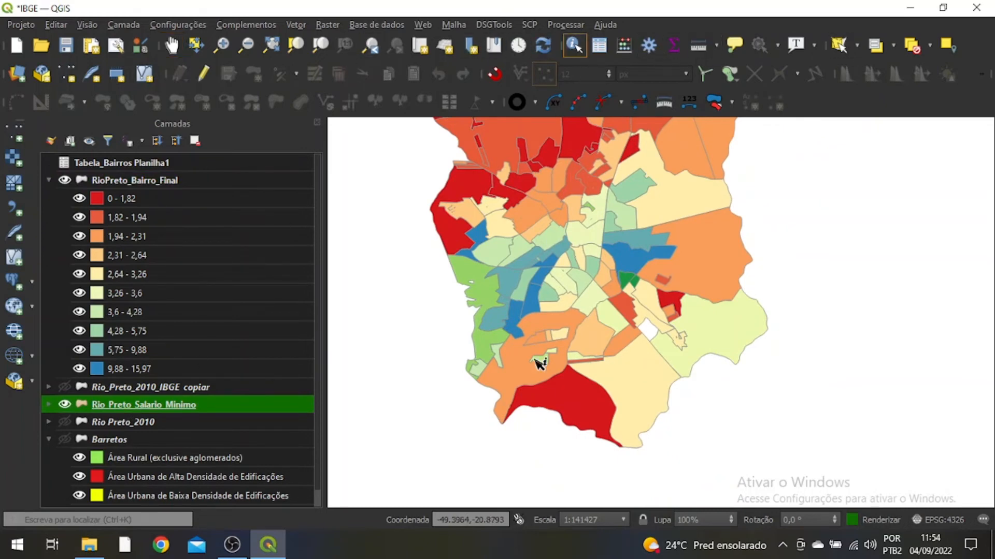
pyautogui.click(567, 404)
pyautogui.scroll(-2, 853, 352)
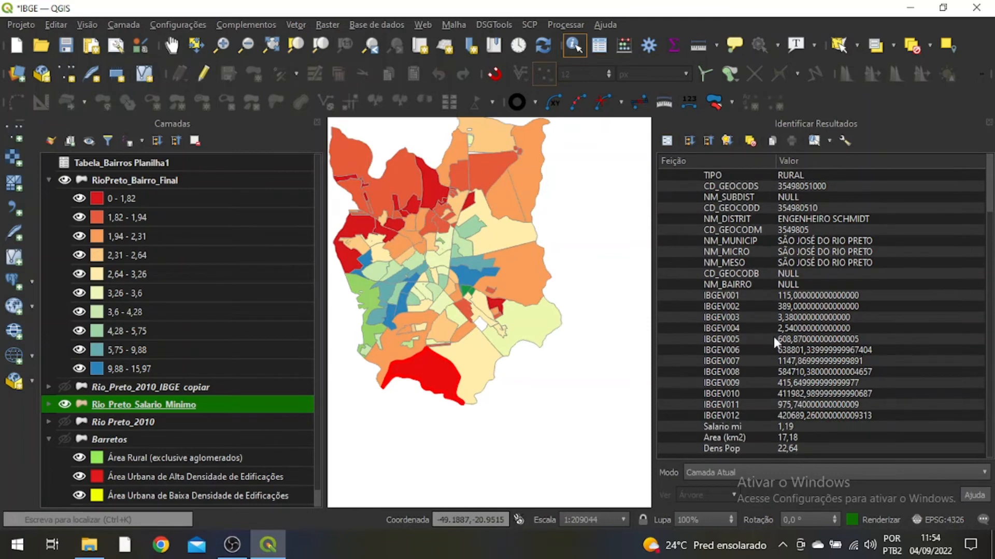
pyautogui.scroll(1, 478, 329)
pyautogui.scroll(-3, 411, 285)
pyautogui.scroll(2, 469, 350)
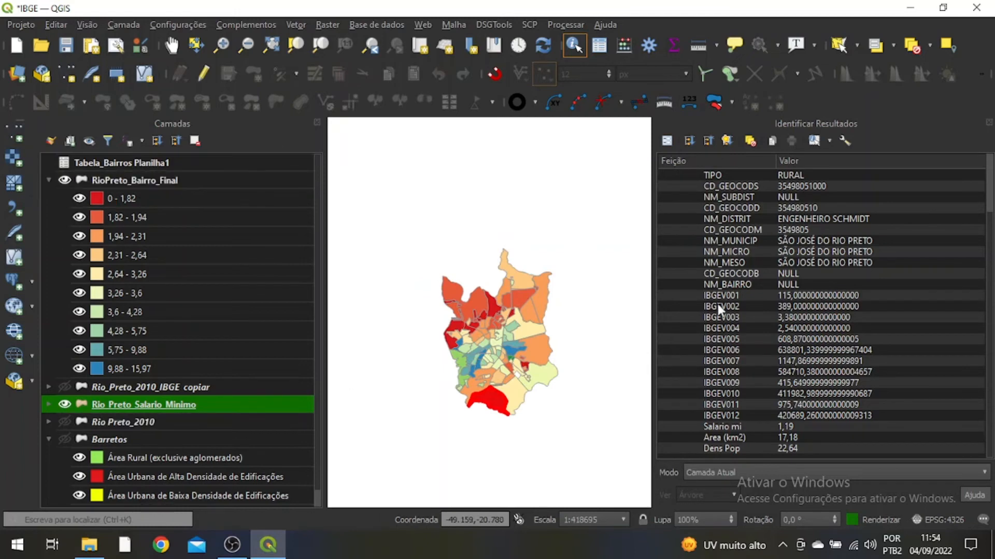
pyautogui.click(988, 125)
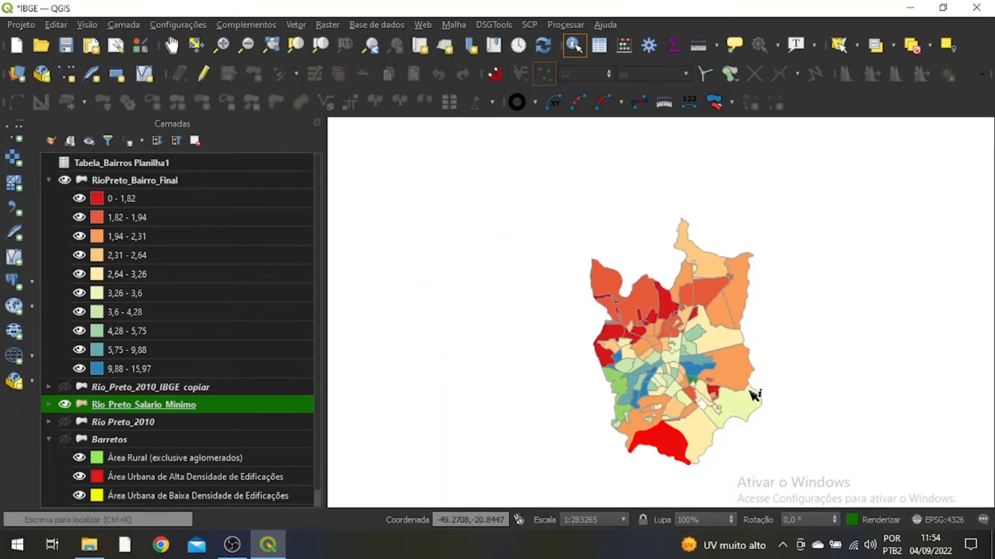
# Hide Rio_Preto_Salario_Minimo and examine the classified neighbourhoods of RioPreto_Bairro_Final alone.
pyautogui.scroll(3, 748, 402)
pyautogui.click(71, 407)
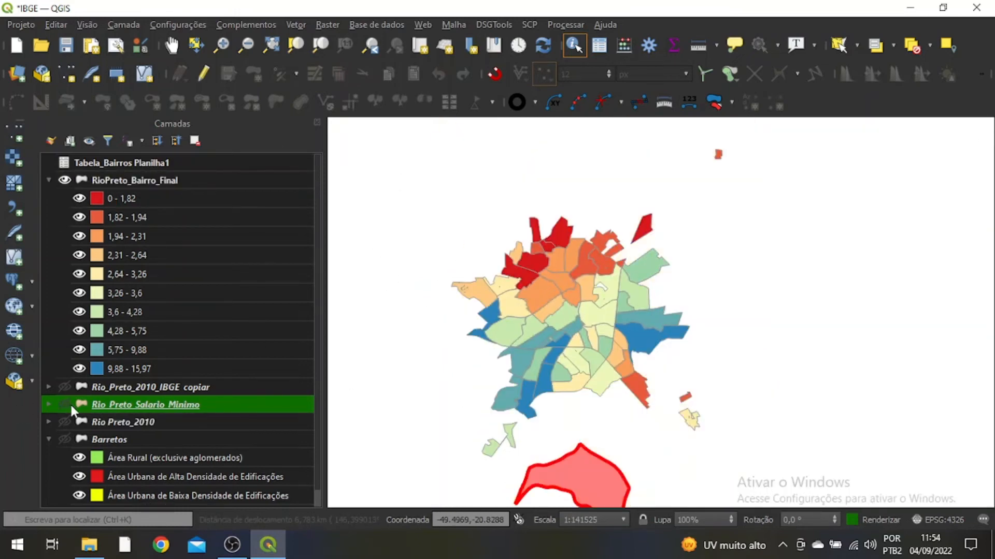
pyautogui.click(122, 182)
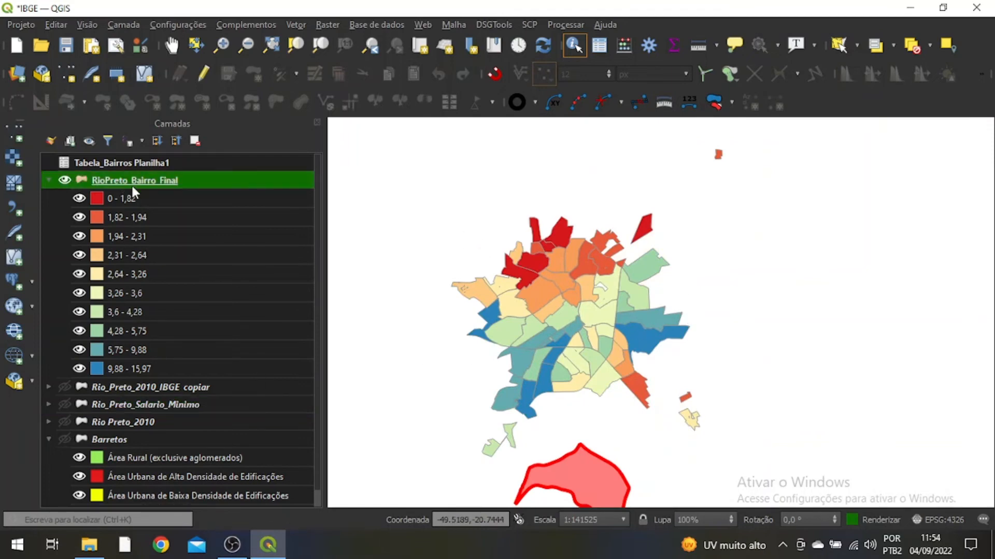
pyautogui.scroll(-1, 628, 333)
pyautogui.scroll(2, 665, 247)
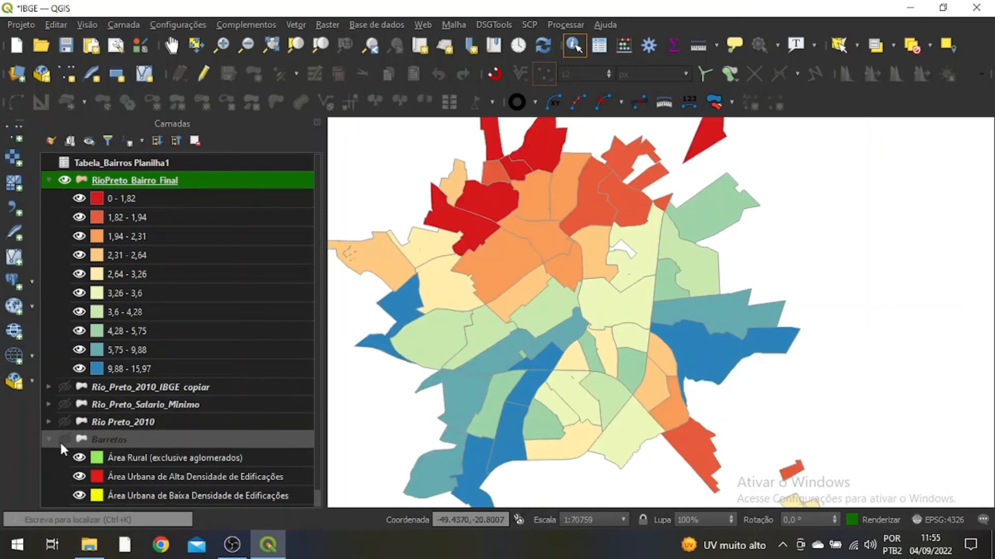
# Show Rio_Preto_Salario_Minimo beneath the neighbourhoods and identify the joined attributes of the red Antunes neighbourhood in RioPreto_Bairro_Final.
pyautogui.click(63, 405)
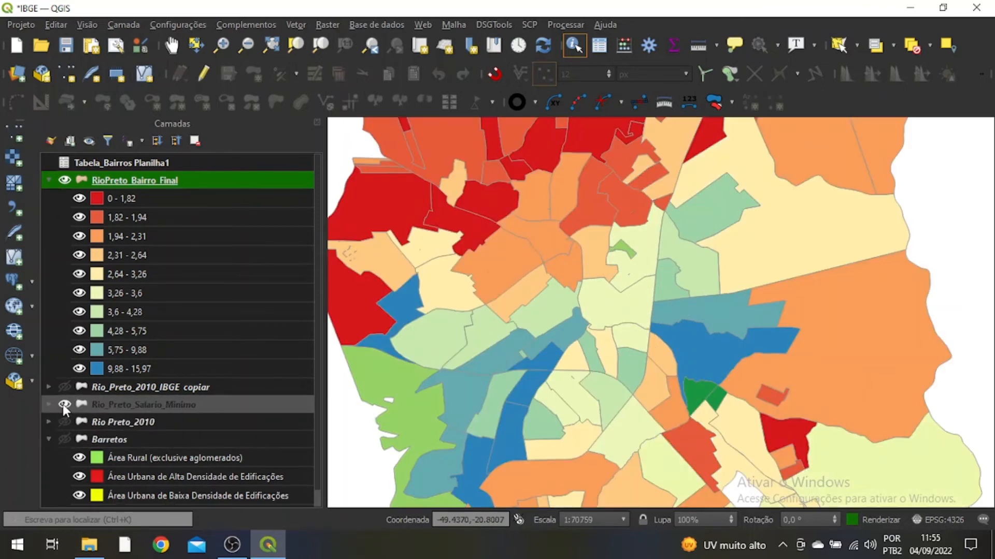
pyautogui.moveTo(493, 240); pyautogui.dragTo(531, 288)
pyautogui.scroll(2, 531, 288)
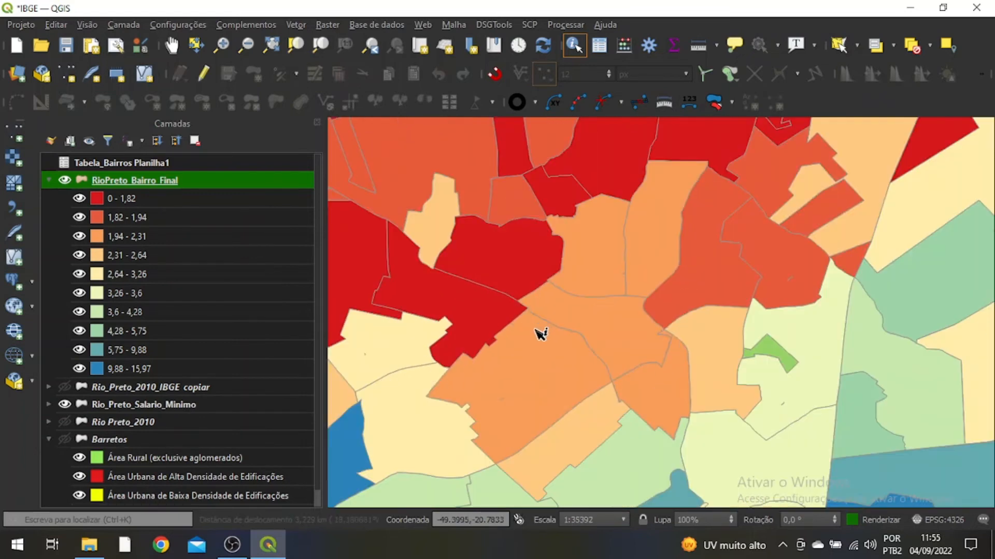
pyautogui.scroll(1, 551, 340)
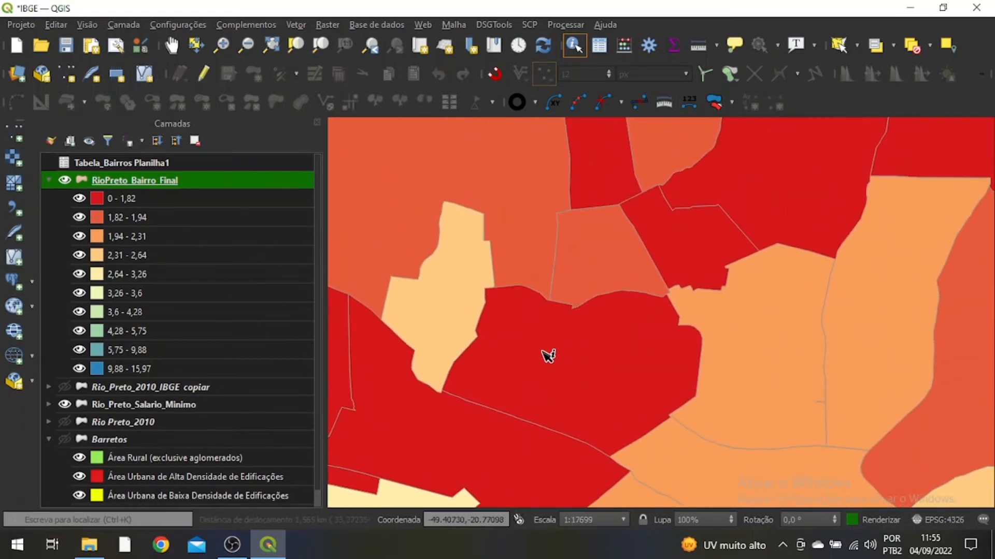
pyautogui.click(548, 337)
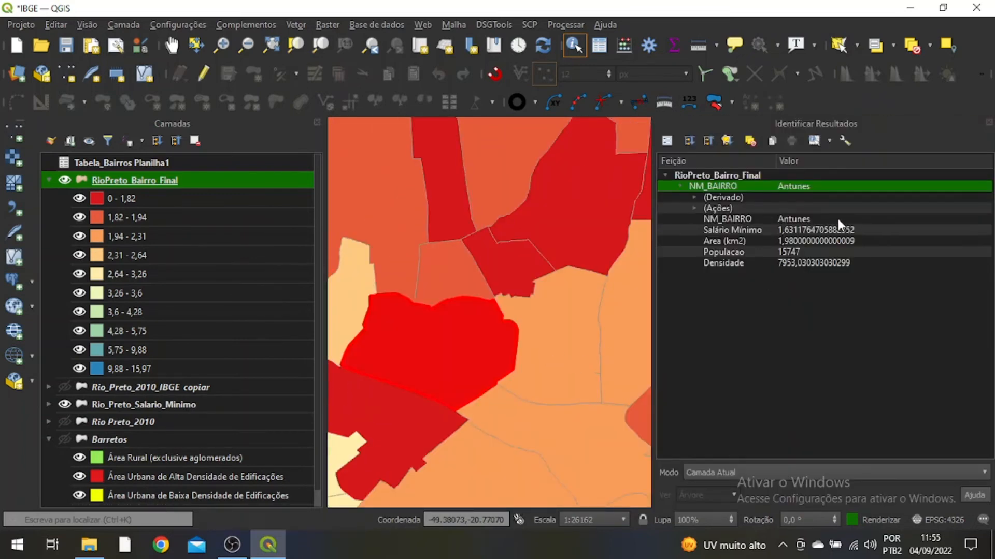
pyautogui.moveTo(493, 330); pyautogui.dragTo(605, 335)
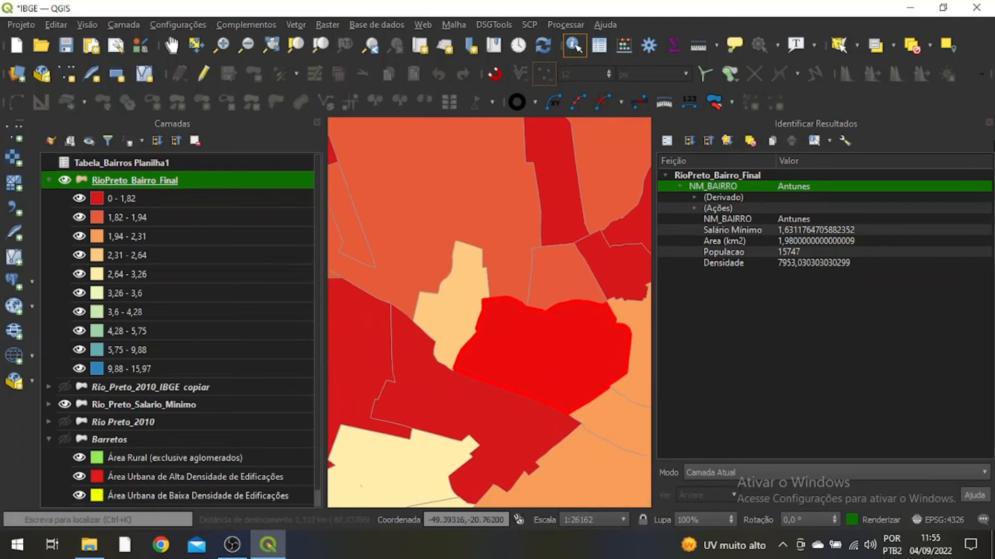
pyautogui.click(988, 122)
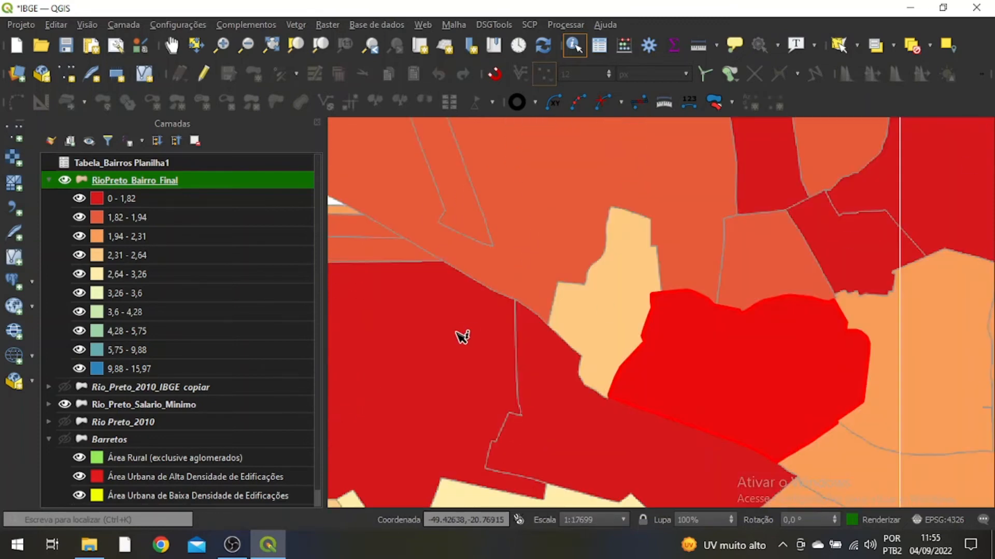
# Hide RioPreto_Bairro_Final to examine the underlying salary sectors, and identify the attributes of the Colorado neighbourhood west of Antunes.
pyautogui.click(65, 179)
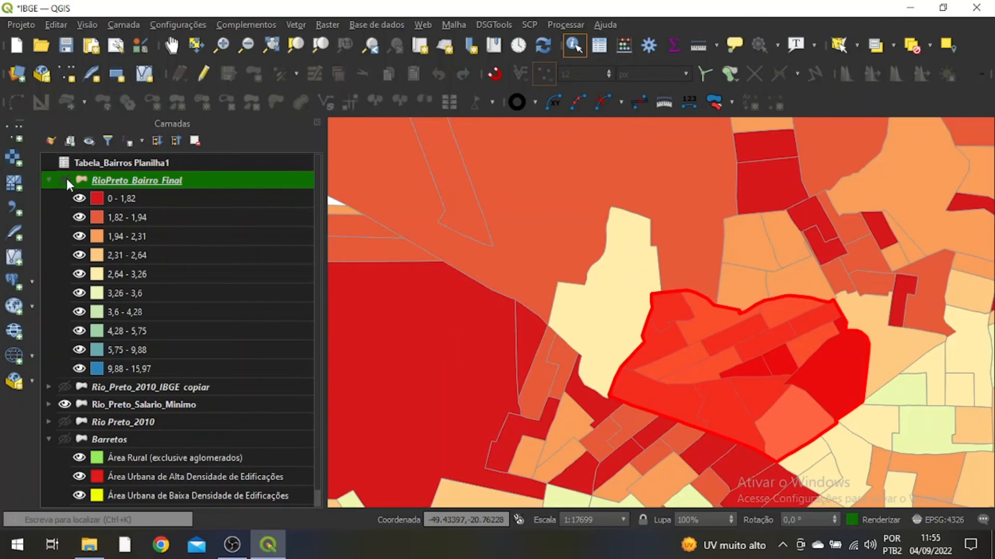
pyautogui.moveTo(757, 388); pyautogui.dragTo(549, 270)
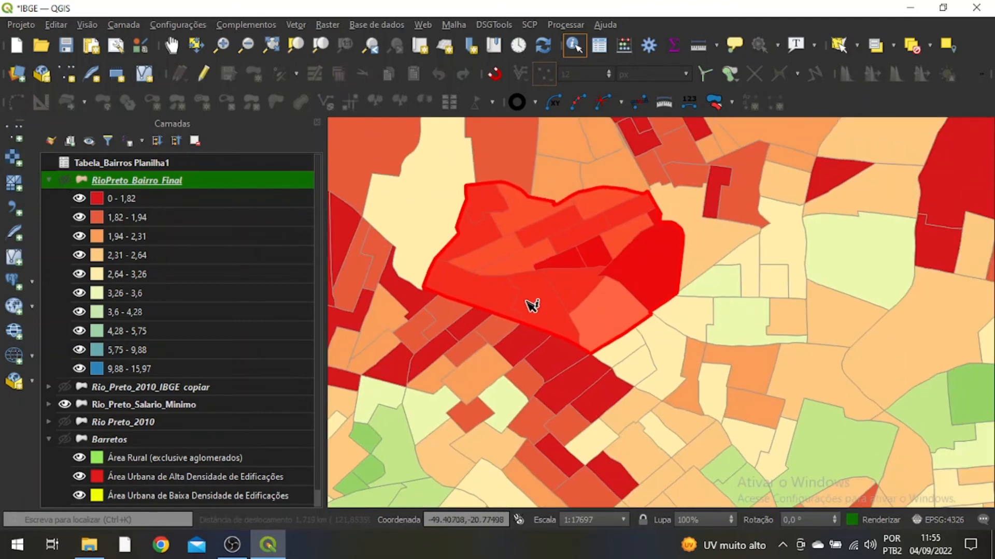
pyautogui.click(390, 214)
pyautogui.moveTo(477, 256); pyautogui.dragTo(701, 384)
pyautogui.moveTo(641, 381); pyautogui.dragTo(469, 318)
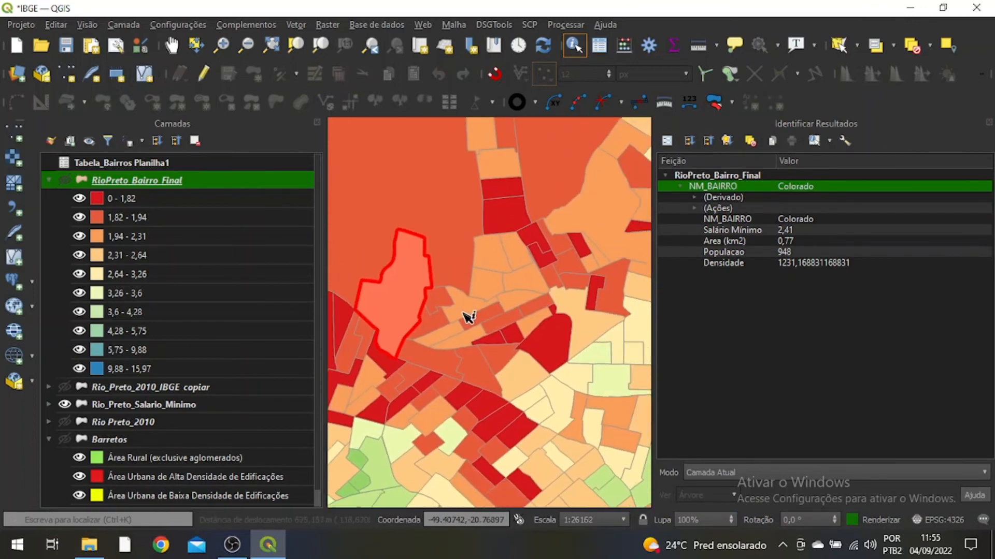
# Label the RioPreto_Bairro_Final neighbourhoods with individual NM_BAIRRO labels and draw a text buffer around them.
pyautogui.rightClick(125, 176)
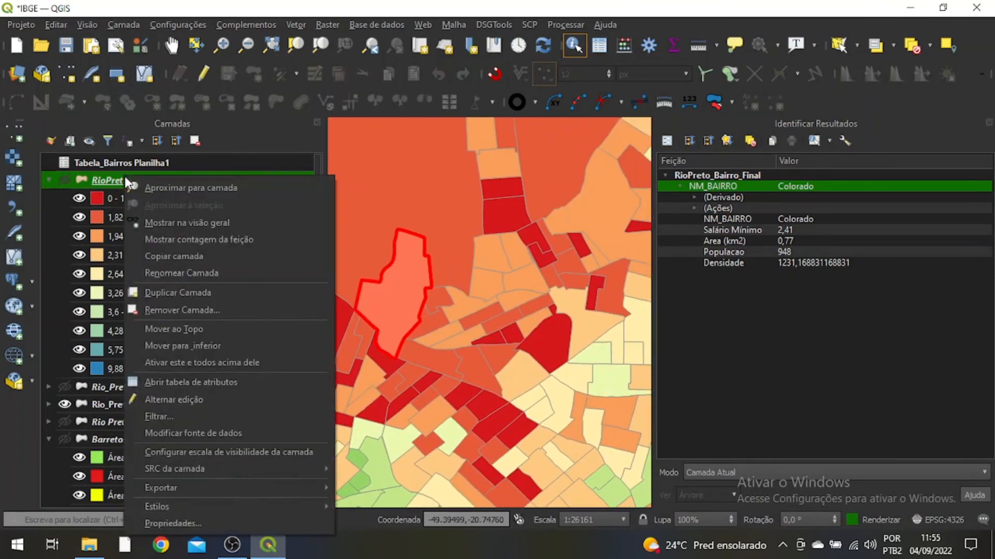
pyautogui.click(139, 528)
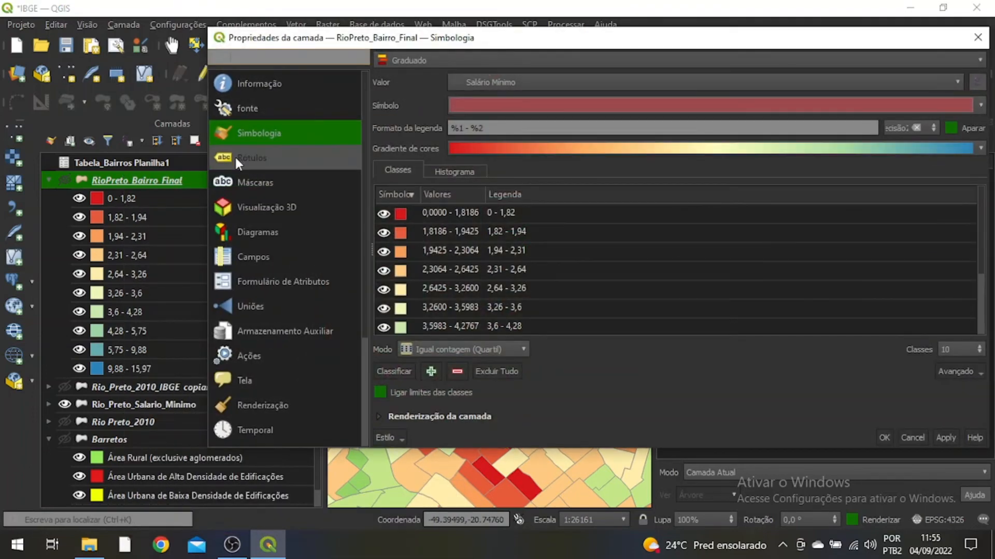
pyautogui.click(238, 158)
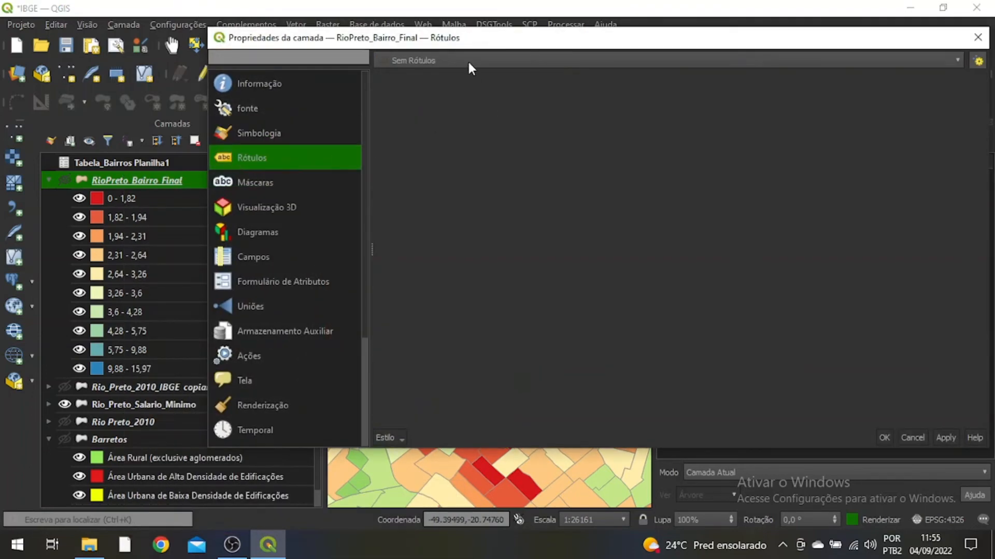
pyautogui.click(470, 61)
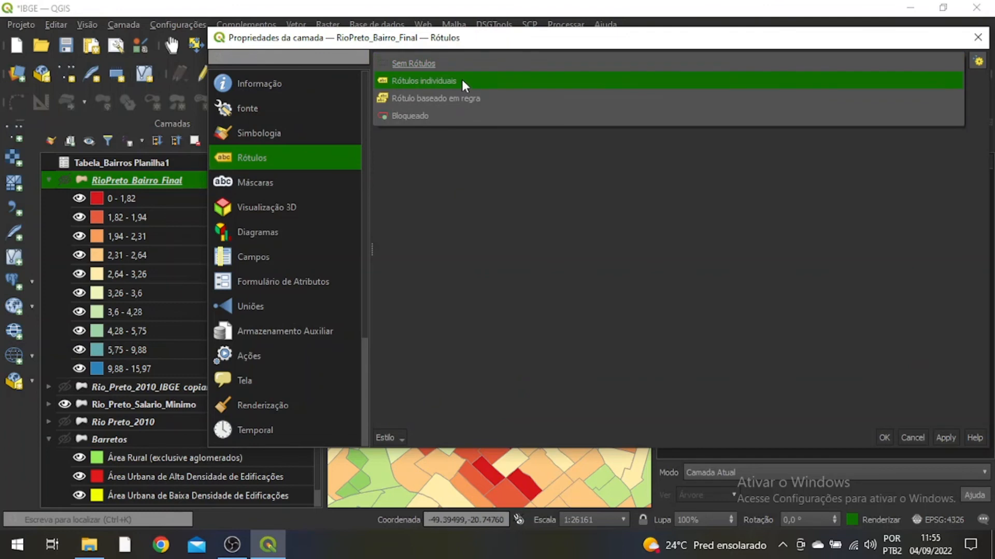
pyautogui.click(461, 81)
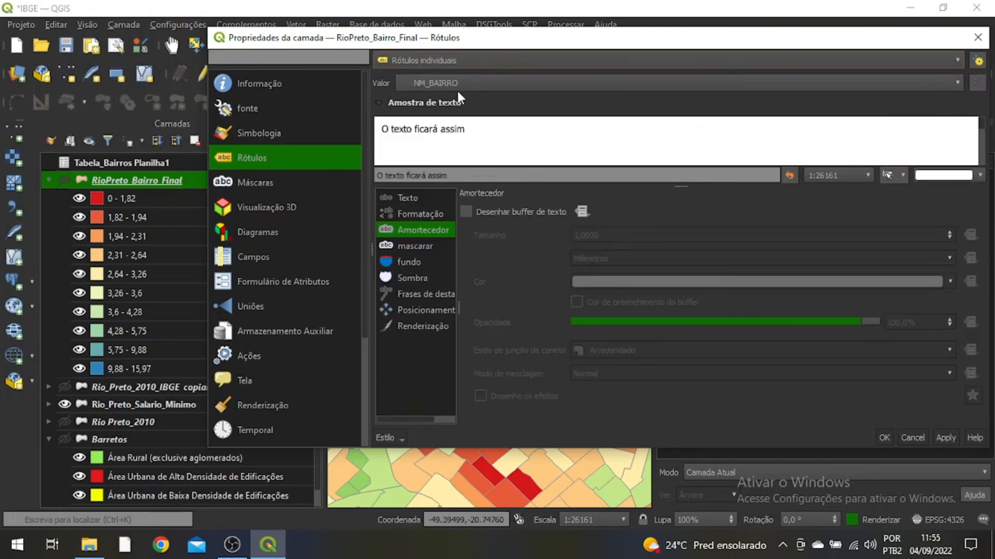
pyautogui.click(396, 198)
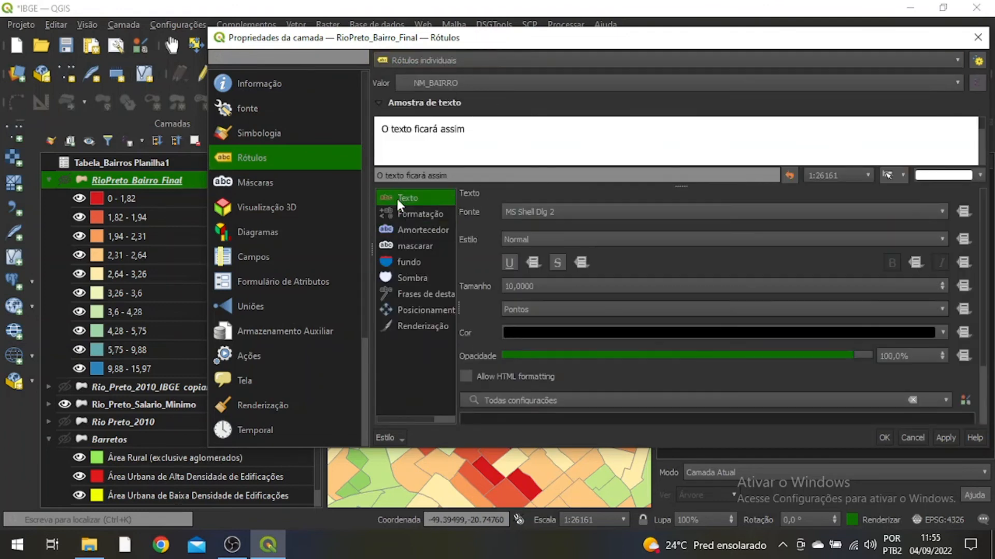
pyautogui.click(397, 229)
pyautogui.click(499, 212)
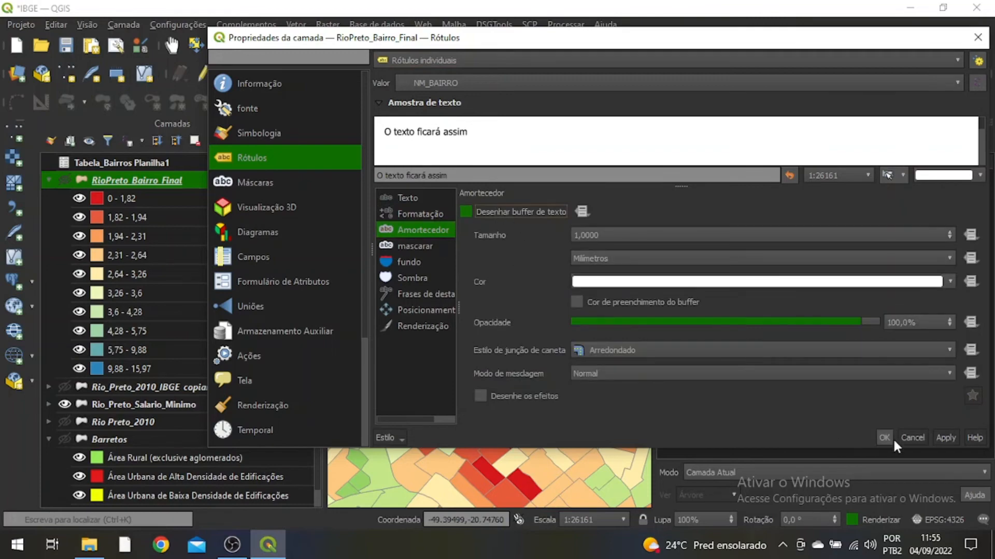
pyautogui.click(884, 437)
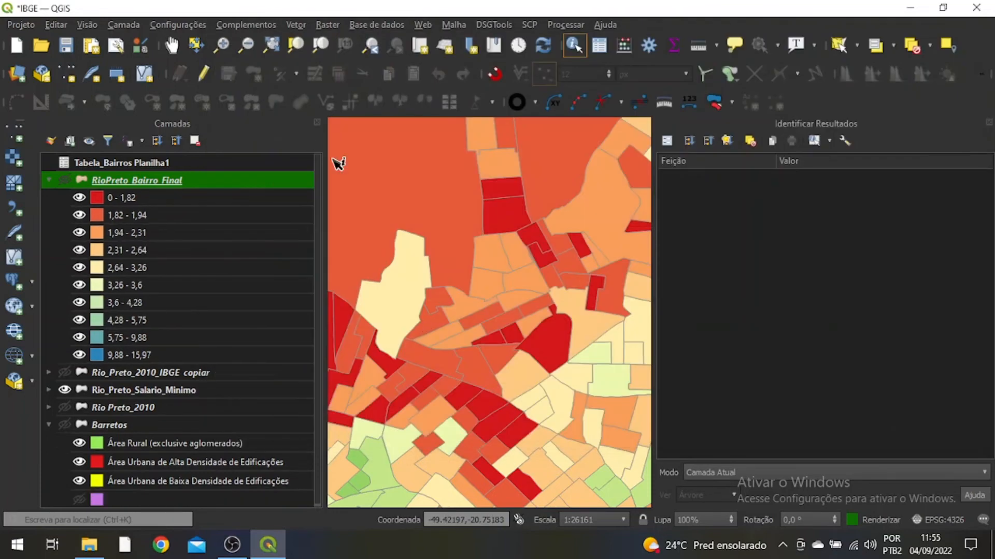
# Show RioPreto_Bairro_Final, hide Rio_Preto_Salario_Minimo, and close the identify results to examine the labelled northern neighbourhoods.
pyautogui.scroll(-1, 548, 344)
pyautogui.scroll(-1, 547, 345)
pyautogui.click(64, 179)
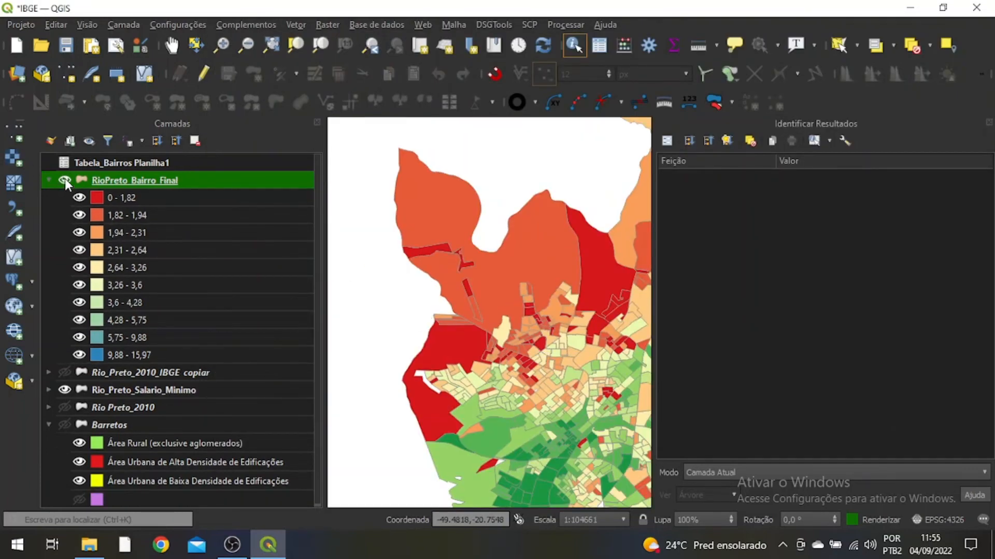
pyautogui.moveTo(524, 402); pyautogui.dragTo(503, 361)
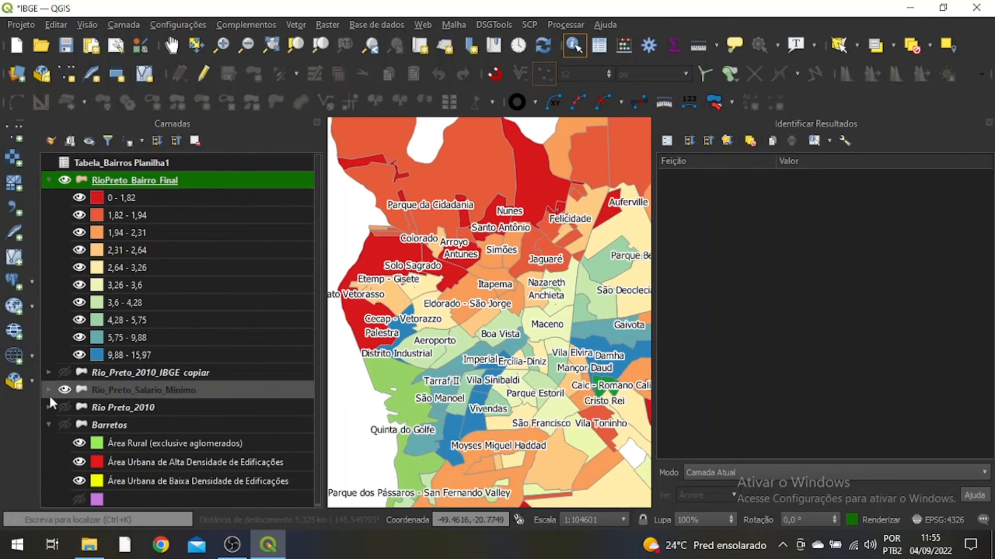
pyautogui.scroll(1, 498, 280)
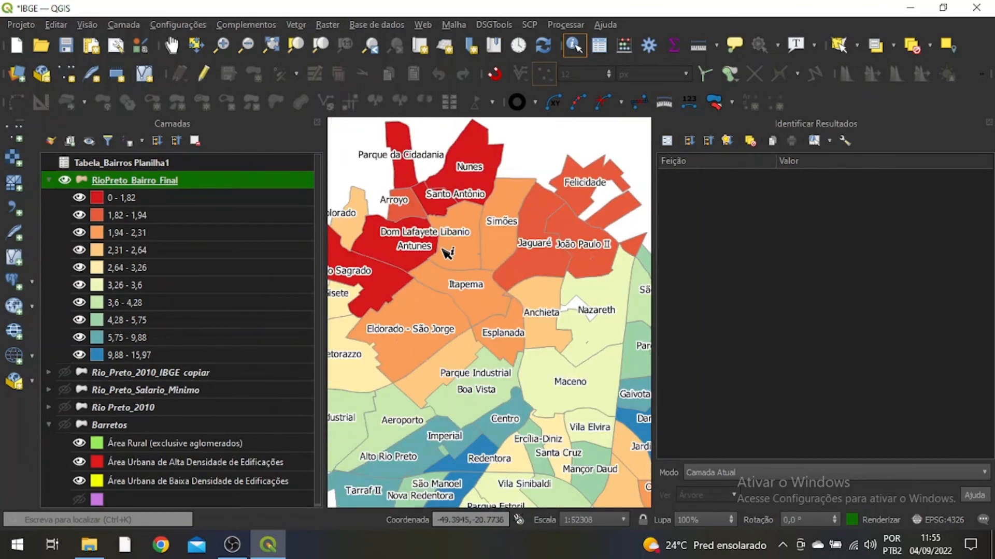
pyautogui.click(987, 123)
pyautogui.scroll(1, 584, 290)
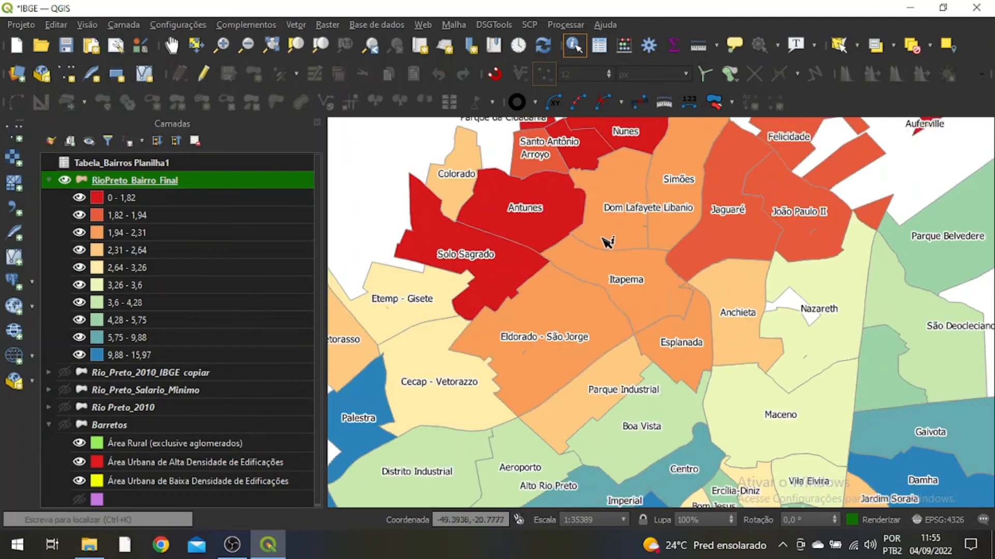
pyautogui.moveTo(604, 240); pyautogui.dragTo(594, 362)
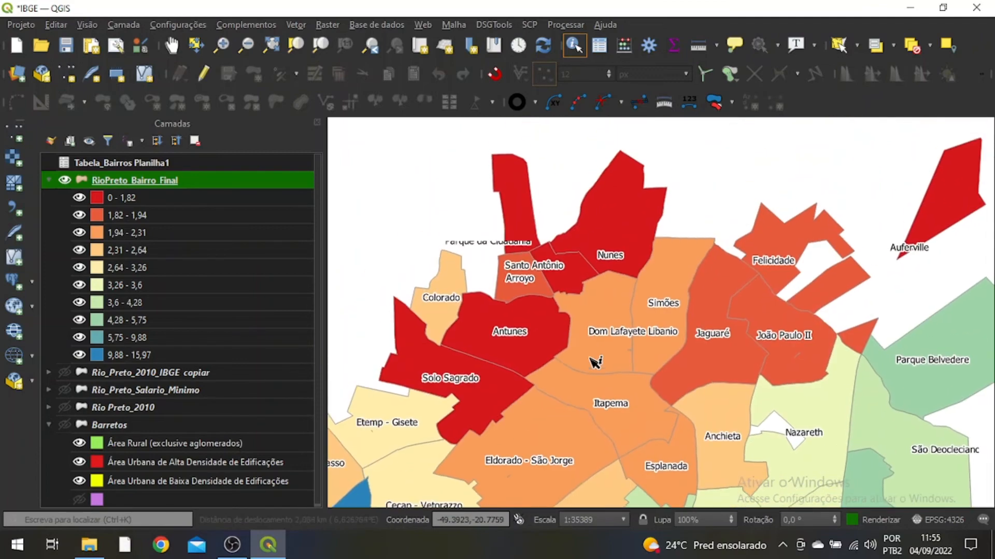
# Duplicate the RioPreto_Bairro_Final layer and place the copy directly above the original.
pyautogui.rightClick(110, 179)
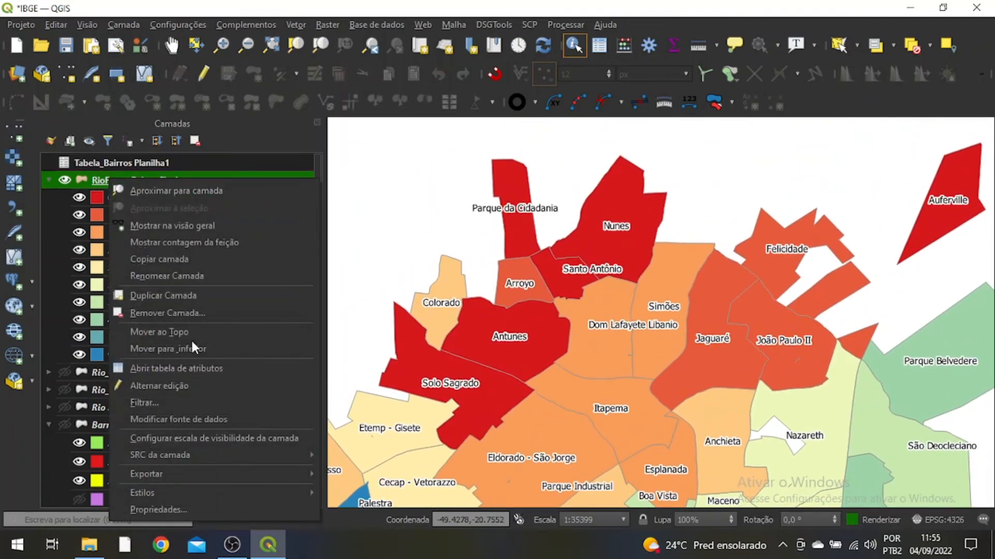
pyautogui.click(200, 294)
pyautogui.moveTo(155, 388); pyautogui.dragTo(145, 169)
pyautogui.click(60, 180)
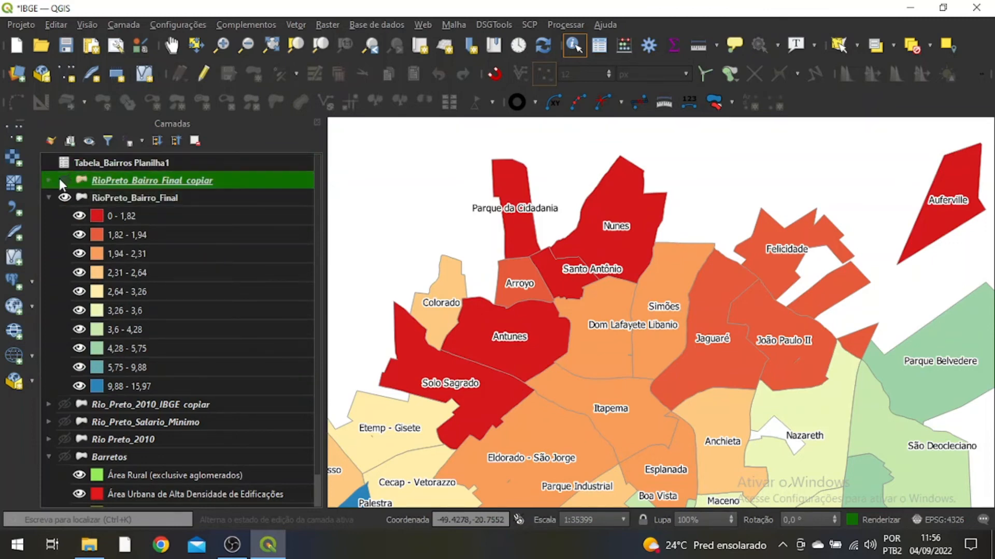
pyautogui.click(63, 181)
pyautogui.click(117, 195)
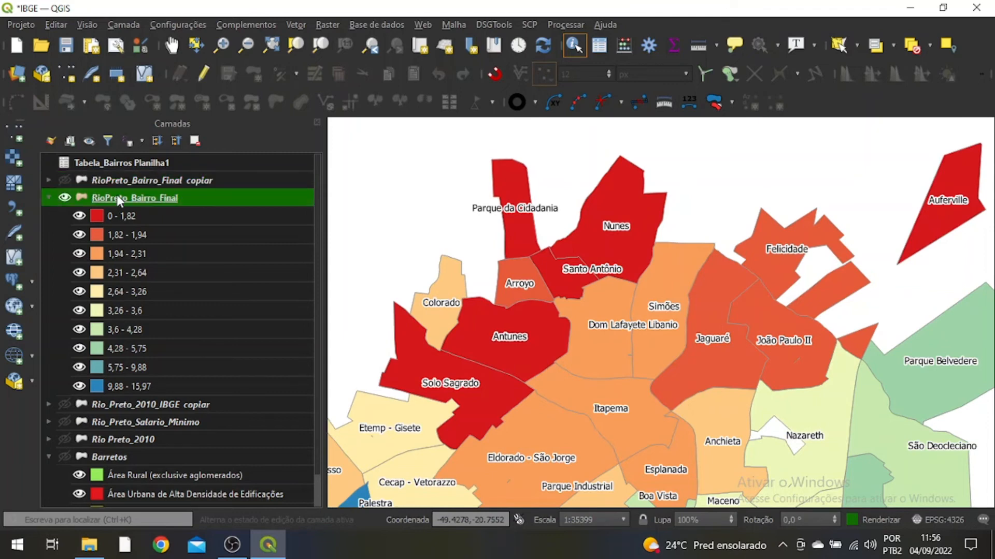
# Set the graduated symbology of RioPreto_Bairro_Final copiar to the Densidade field and reclassify it.
pyautogui.click(123, 176)
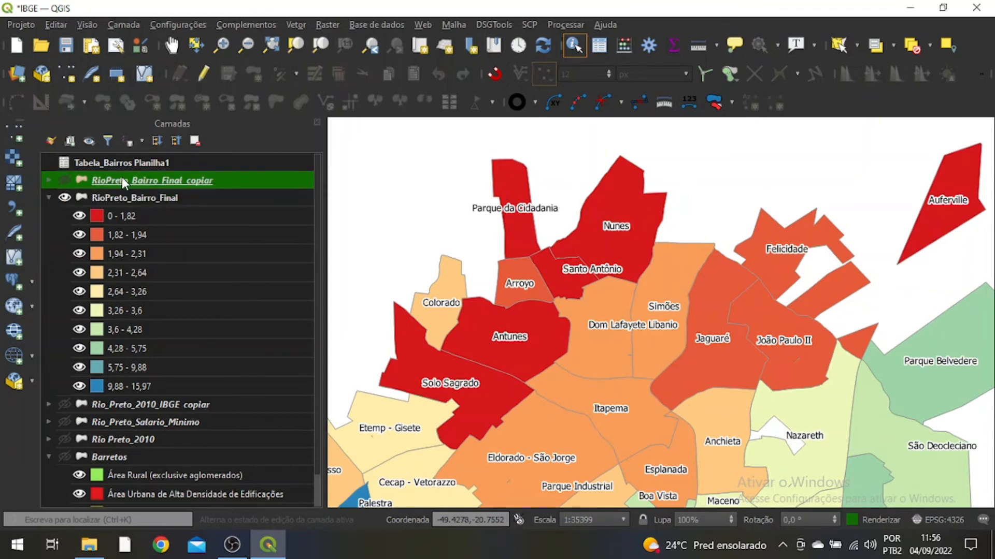
pyautogui.rightClick(122, 177)
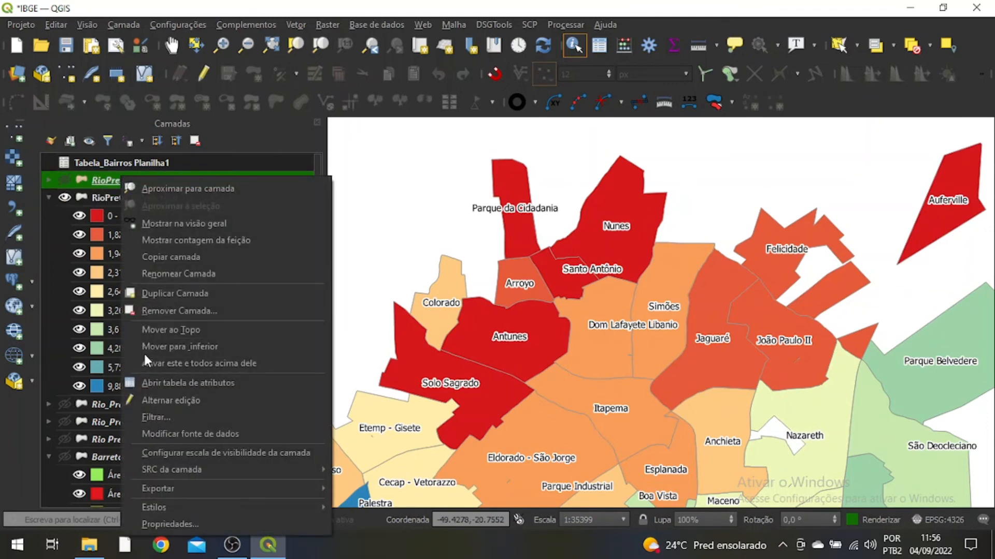
pyautogui.click(164, 524)
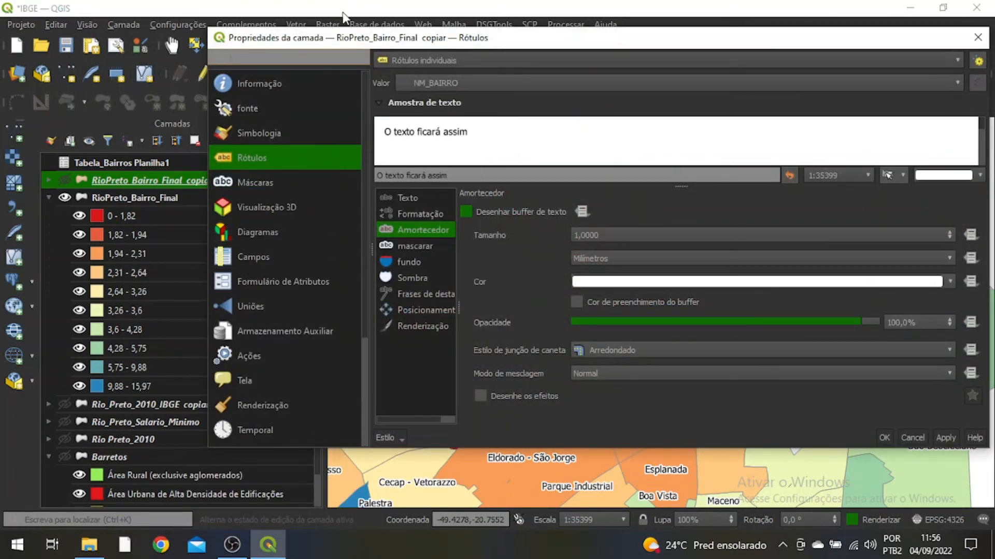
pyautogui.moveTo(343, 39); pyautogui.dragTo(197, 48)
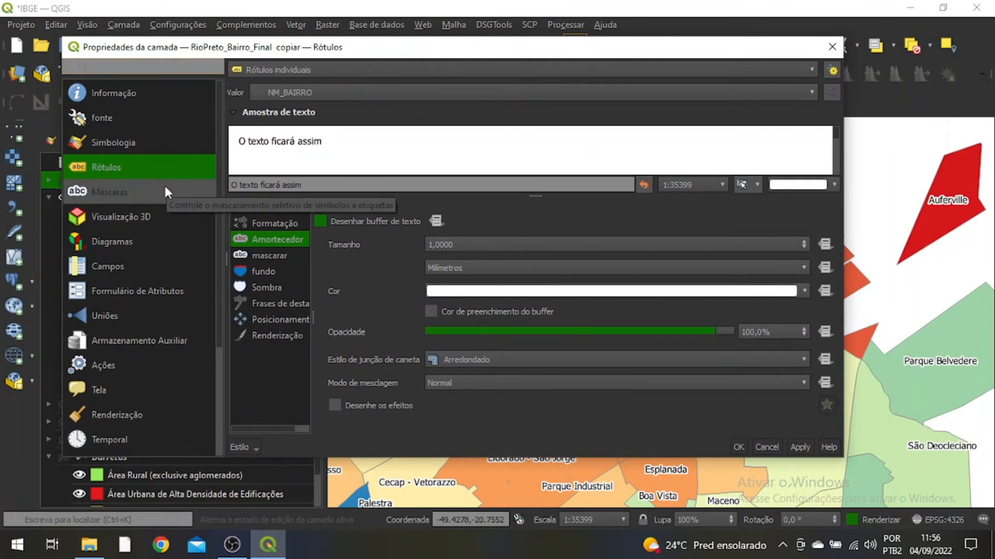
pyautogui.click(136, 147)
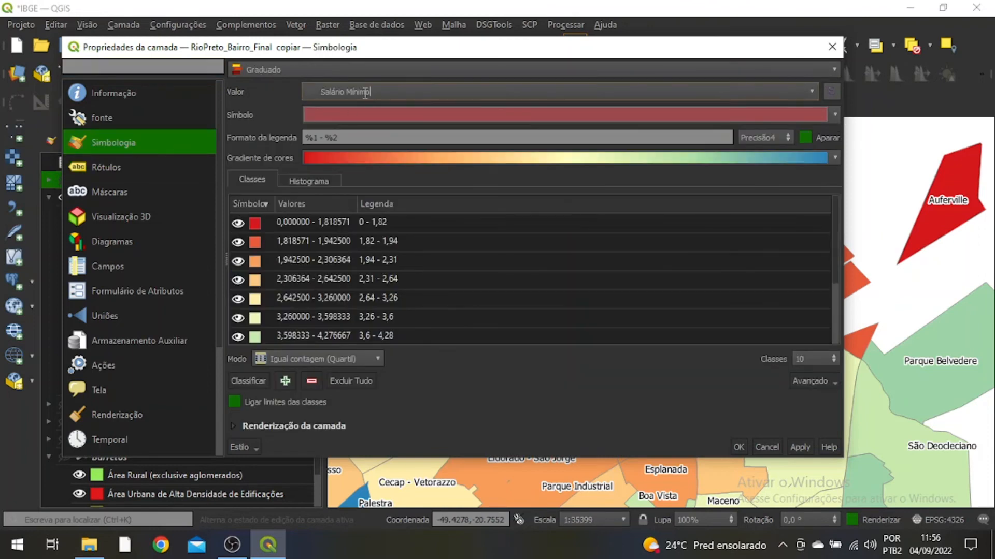
pyautogui.click(811, 91)
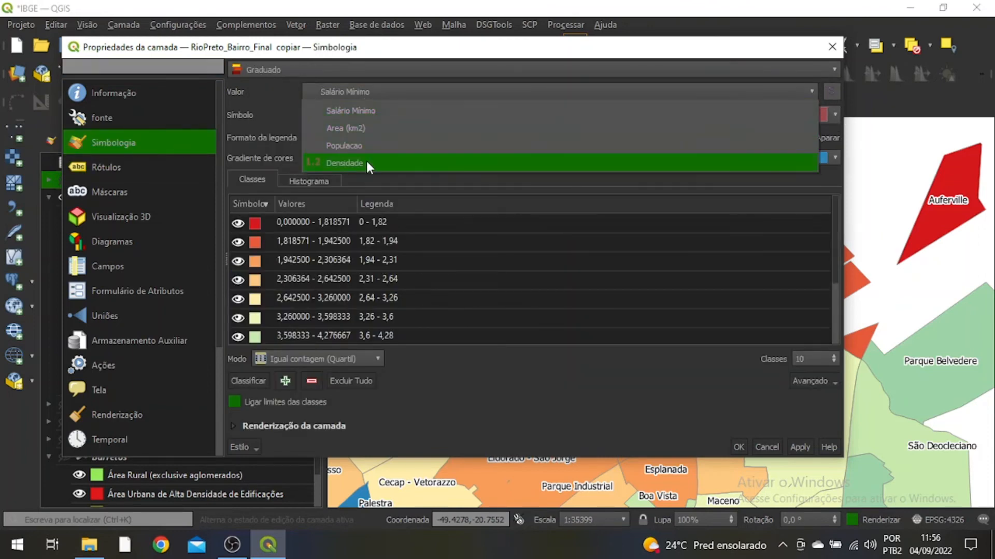
pyautogui.click(368, 165)
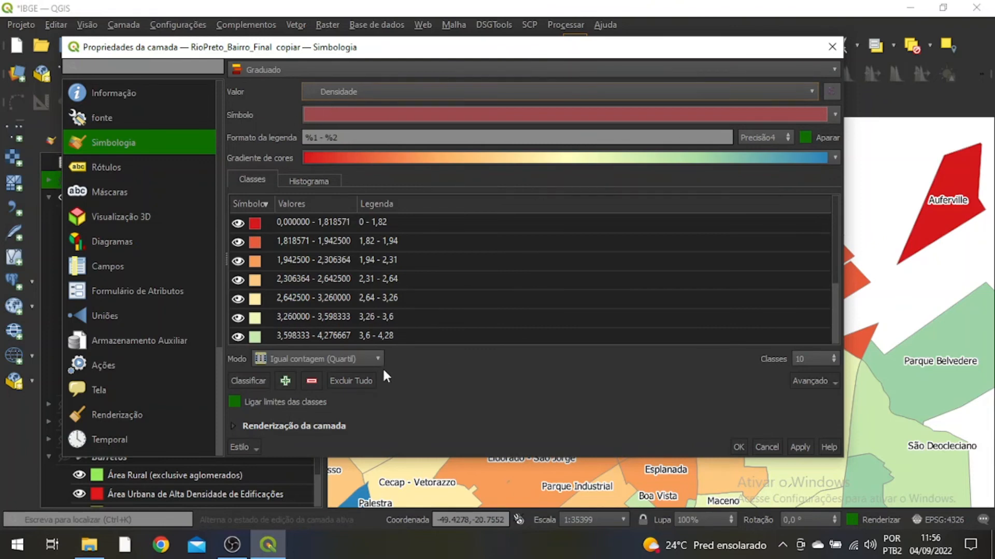
pyautogui.click(234, 381)
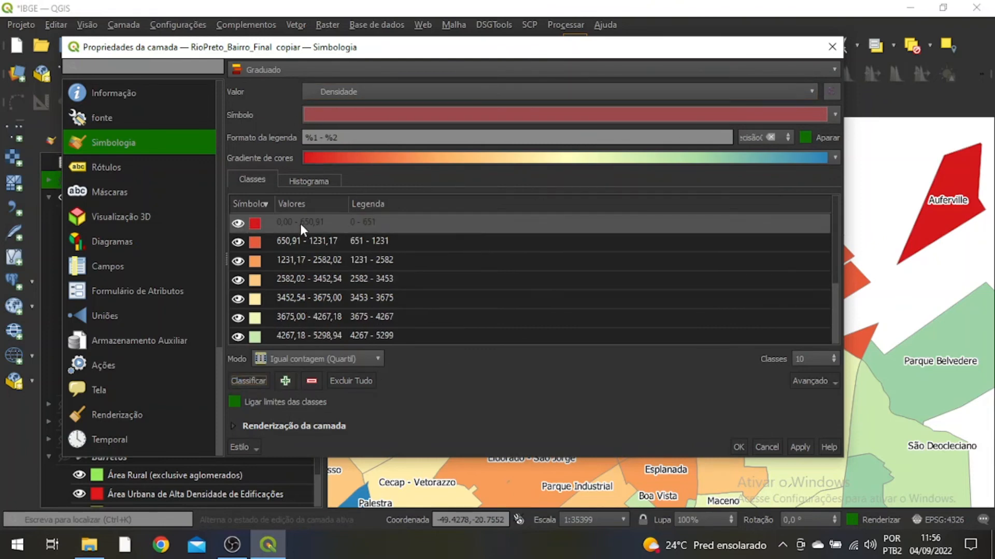
# Invert the colour ramp of the copied layer's density classes and accept the layer properties.
pyautogui.click(833, 159)
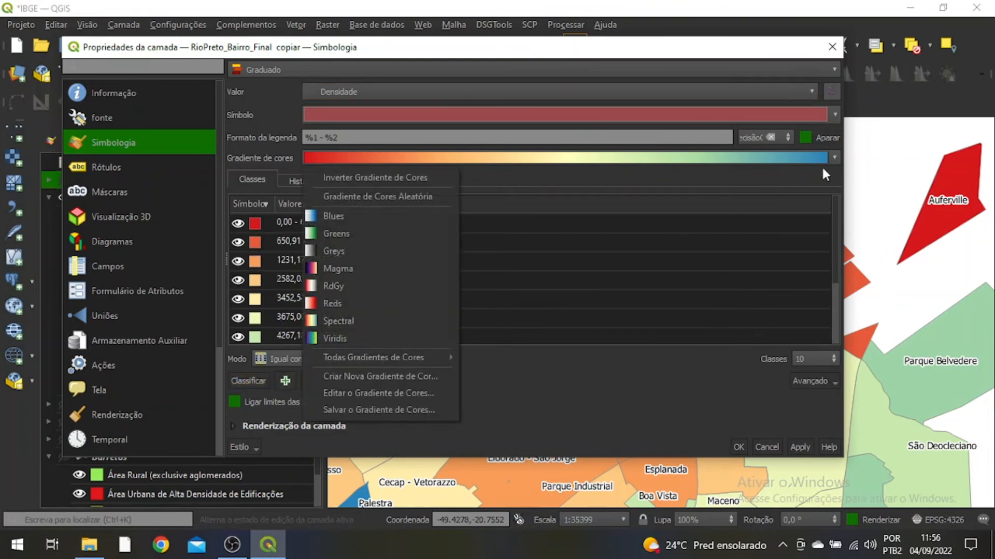
pyautogui.click(348, 180)
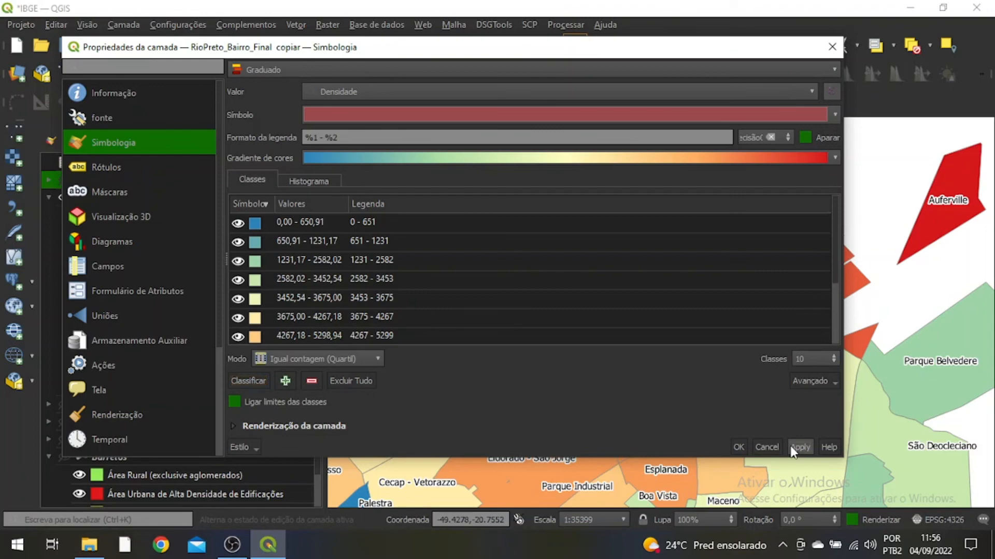
pyautogui.click(733, 444)
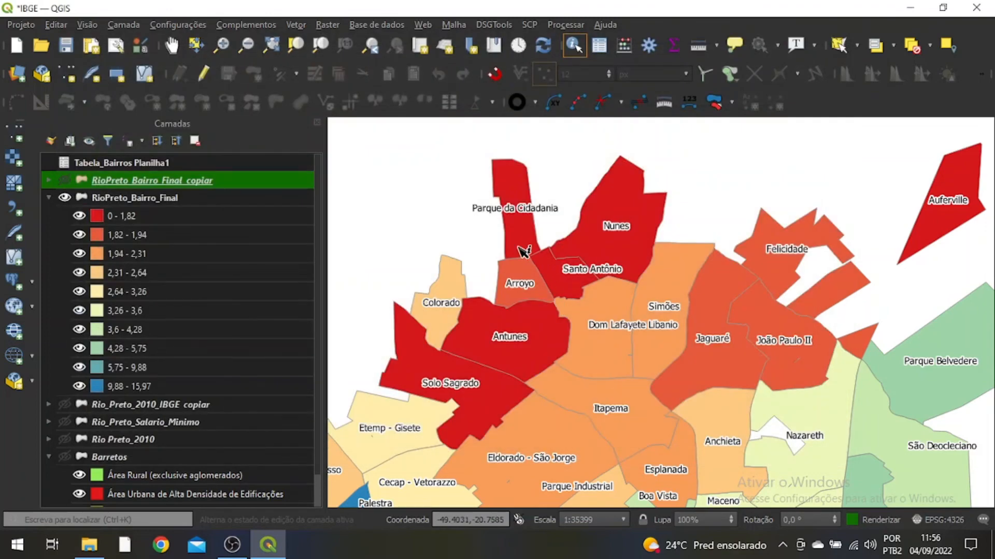
# Show the density layer RioPreto_Bairro_Final copiar and hide RioPreto_Bairro_Final.
pyautogui.scroll(-1, 513, 232)
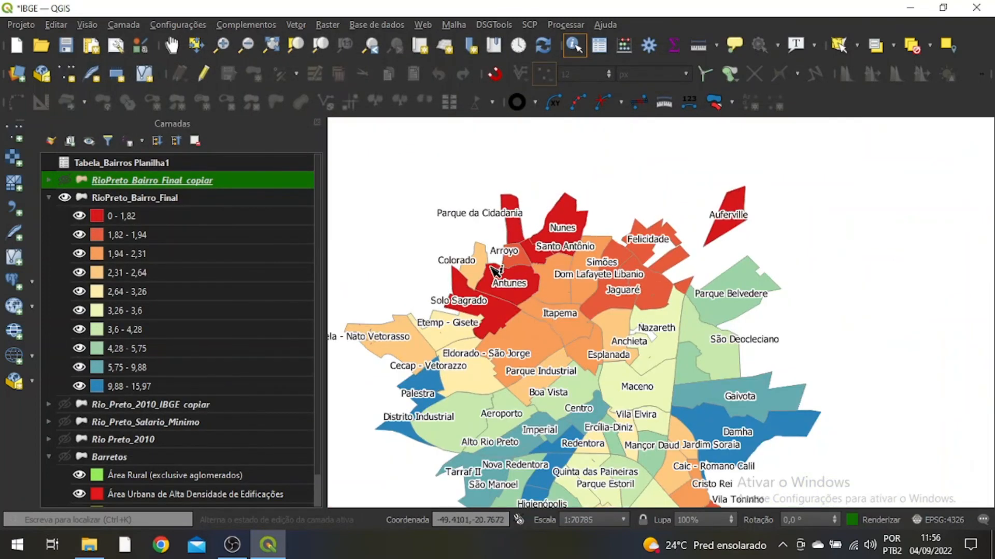
pyautogui.click(64, 180)
pyautogui.click(64, 198)
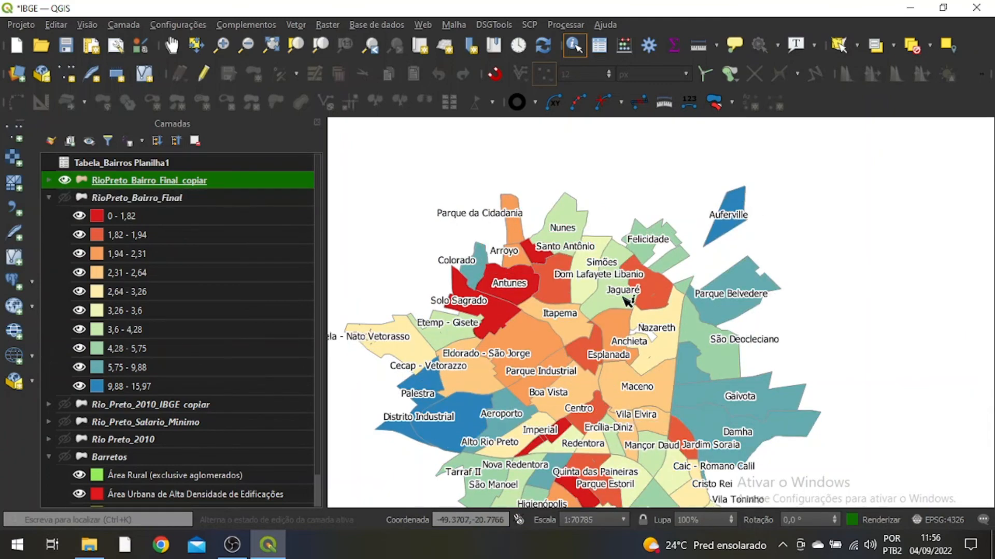
# Examine the population density classes of the neighbourhoods, from Solo Sagrado and Antunes to Imperial, Centro and Parque Estoril.
pyautogui.moveTo(656, 401); pyautogui.dragTo(700, 299)
pyautogui.scroll(1, 529, 164)
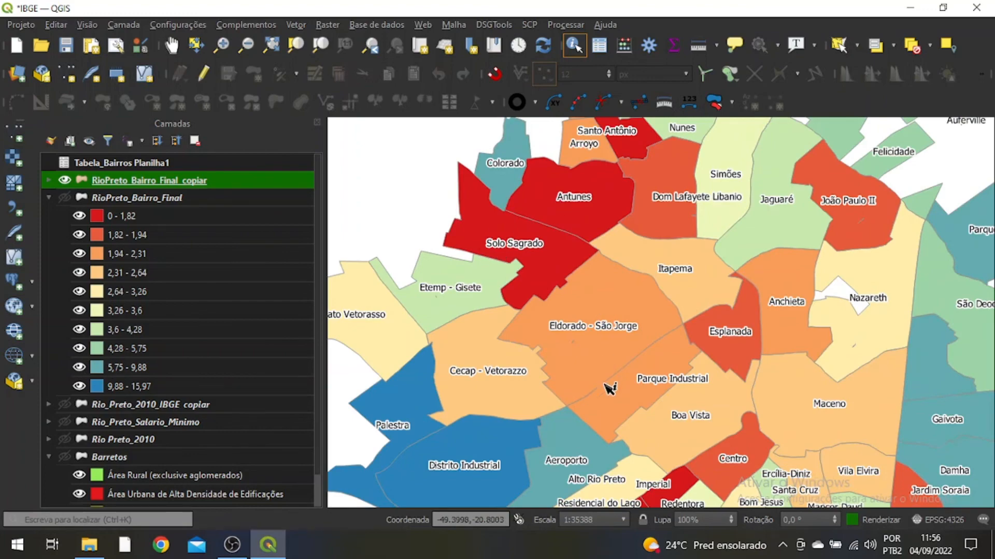
pyautogui.moveTo(619, 396); pyautogui.dragTo(508, 188)
pyautogui.scroll(1, 529, 235)
pyautogui.scroll(1, 535, 269)
pyautogui.scroll(-1, 513, 315)
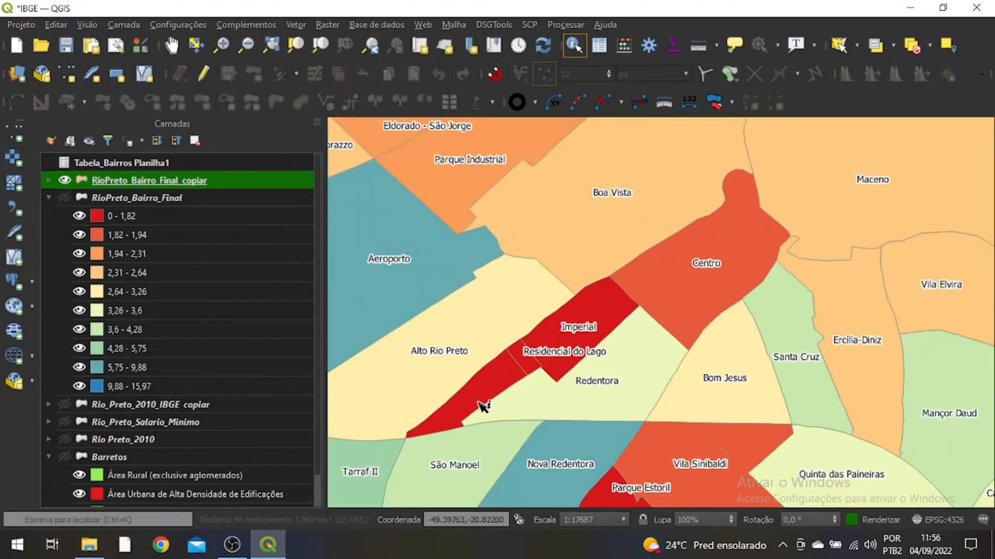
pyautogui.moveTo(600, 332); pyautogui.dragTo(557, 145)
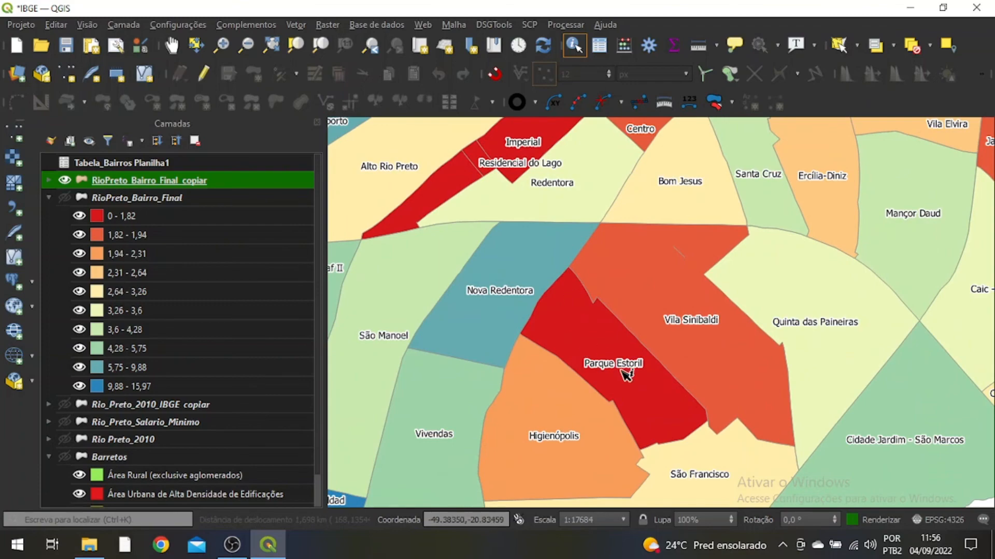
pyautogui.scroll(-1, 618, 358)
pyautogui.scroll(-1, 619, 350)
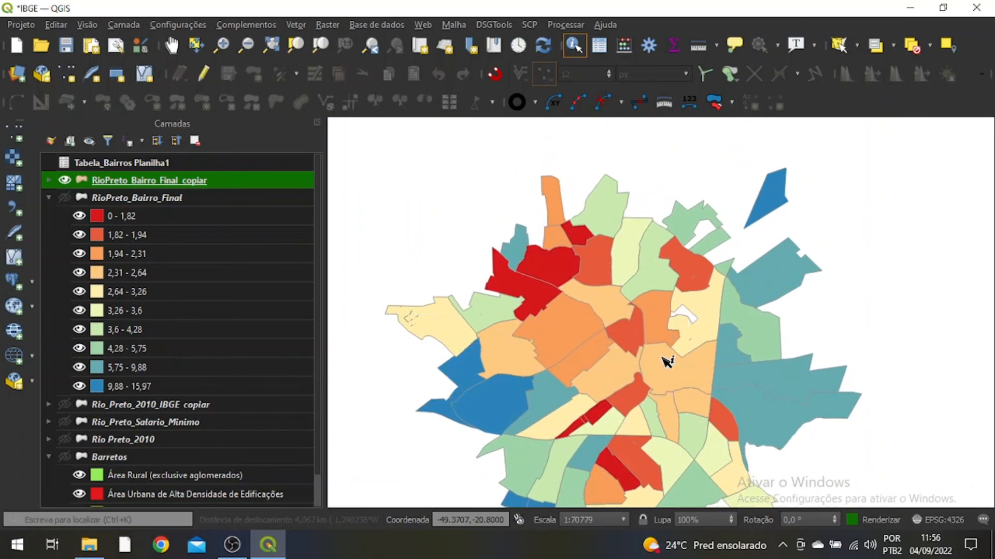
pyautogui.moveTo(666, 359); pyautogui.dragTo(641, 319)
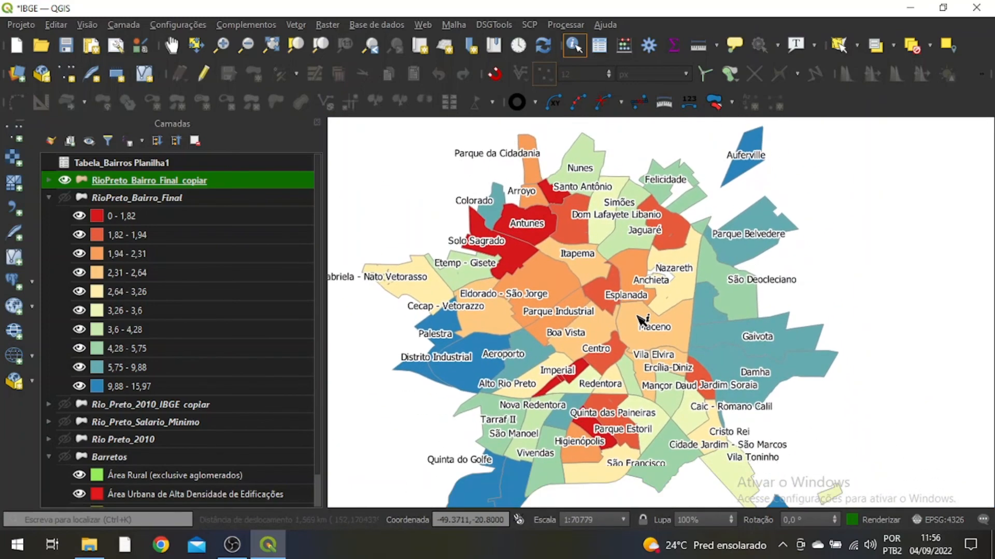
# Expand the class legend of RioPreto_Bairro_Final copiar and examine the density classes of the eastern neighbourhoods around Gaivota and Damha.
pyautogui.click(48, 179)
pyautogui.scroll(1, 736, 361)
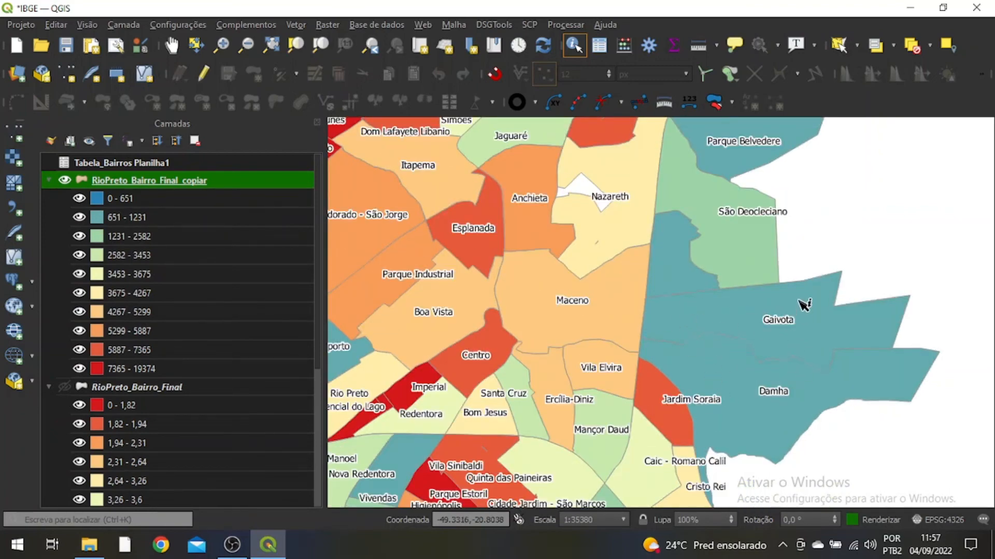
pyautogui.scroll(-1, 803, 304)
pyautogui.moveTo(689, 220); pyautogui.dragTo(678, 287)
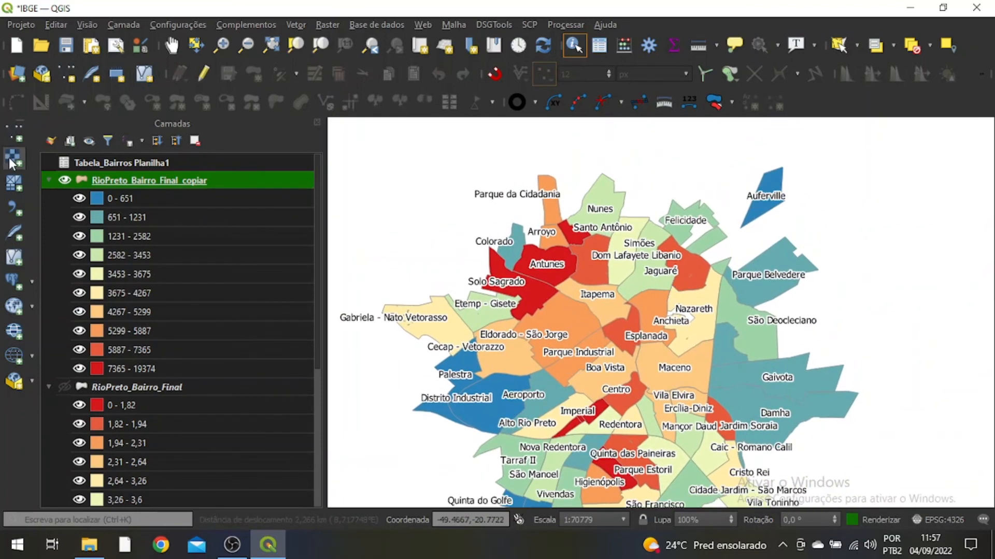
# Show the layer Rio_Preto_2010_IBGE copiar beneath the neighbourhood density layer.
pyautogui.scroll(-4, 57, 346)
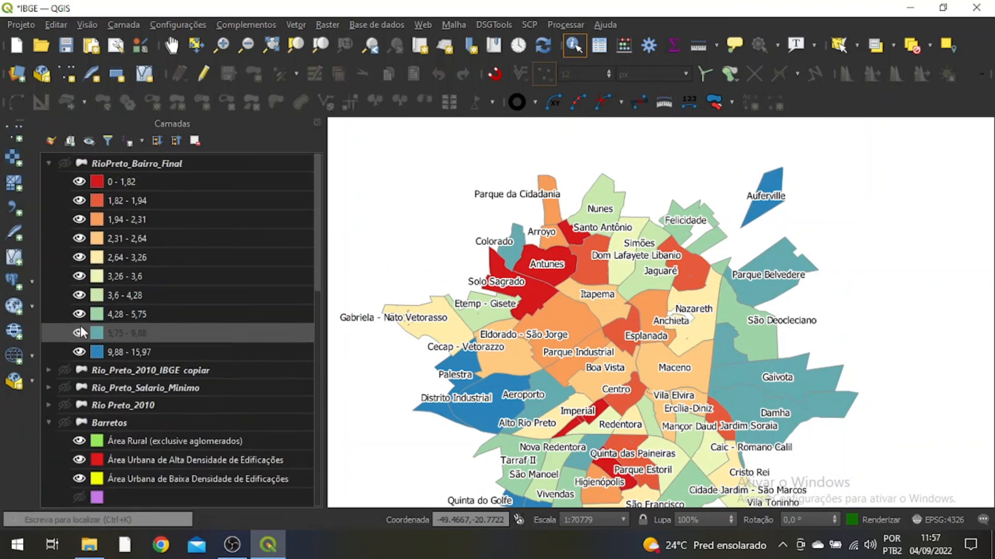
pyautogui.click(63, 368)
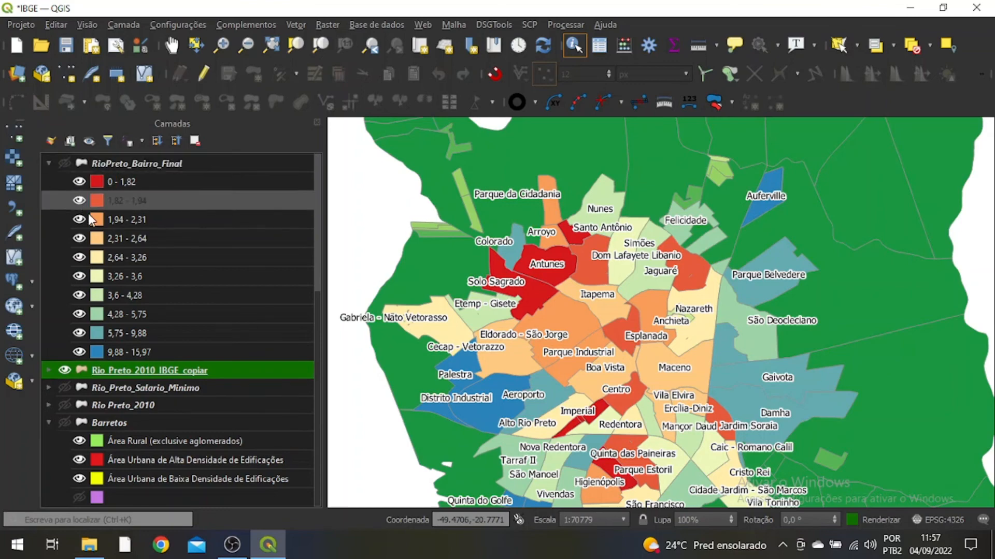
pyautogui.scroll(4, 88, 225)
pyautogui.click(64, 179)
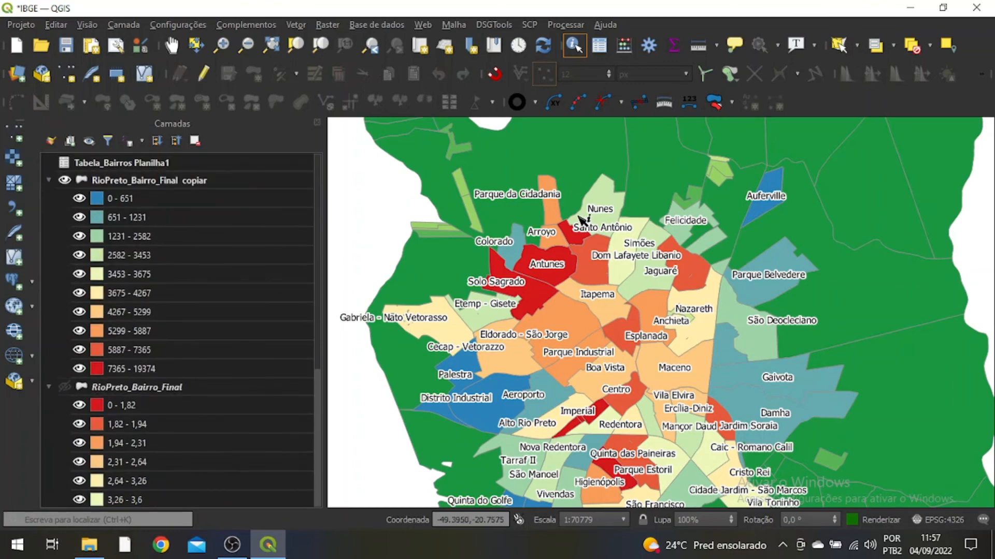
# Temporarily hide RioPreto_Bairro_Final copiar to compare Solo Sagrado and Antunes with the underlying IBGE layer, and show it again.
pyautogui.scroll(2, 473, 328)
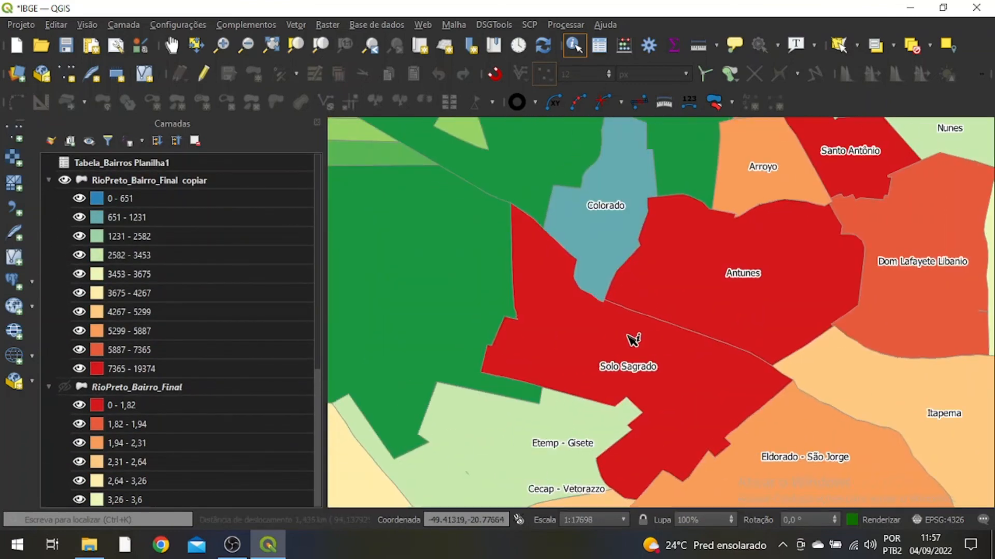
pyautogui.moveTo(632, 339); pyautogui.dragTo(541, 315)
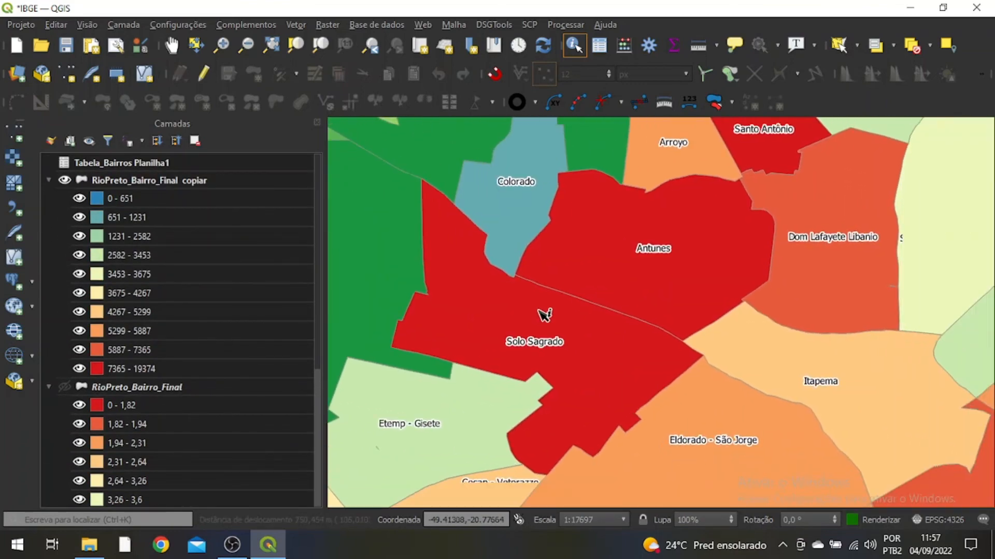
pyautogui.click(62, 180)
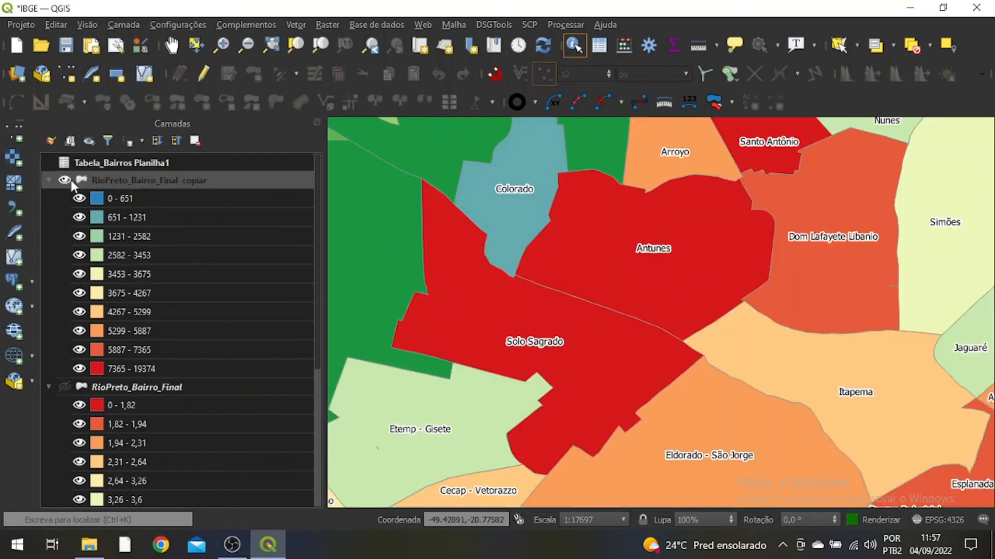
pyautogui.click(65, 179)
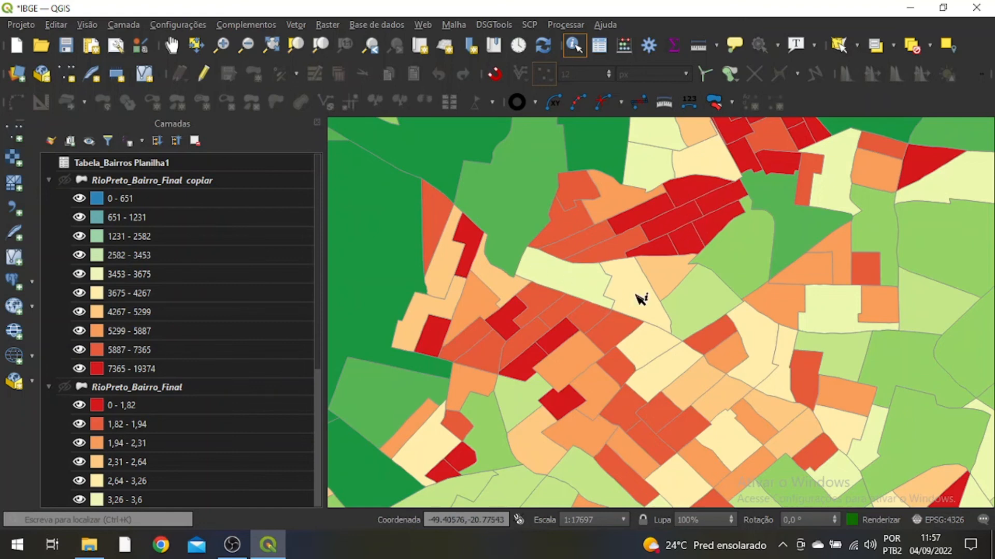
pyautogui.click(62, 180)
pyautogui.click(78, 199)
pyautogui.scroll(-2, 649, 309)
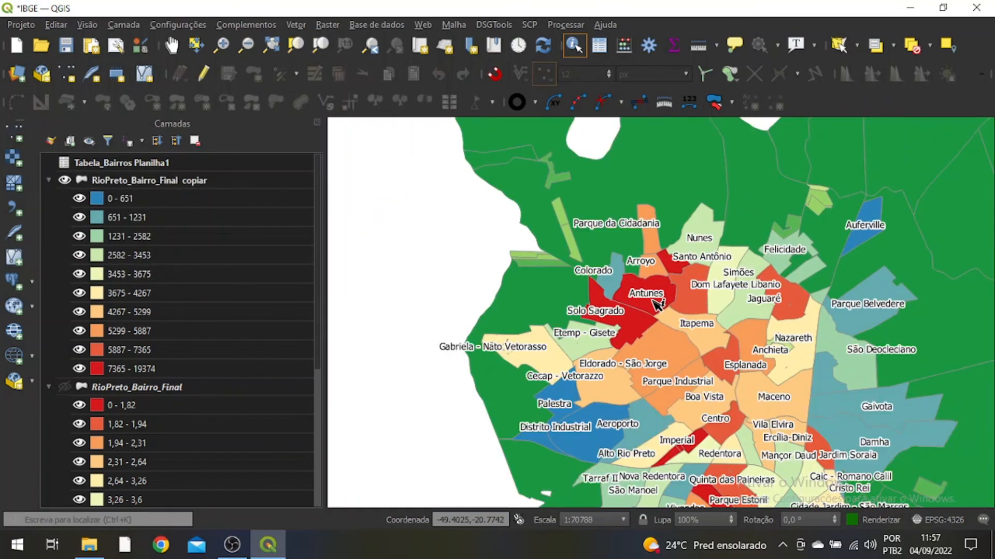
# Expand the legend of Rio_Preto_2010_IBGE copiar and compare its density classes with those of RioPreto_Bairro_Final copiar.
pyautogui.moveTo(701, 372); pyautogui.dragTo(641, 312)
pyautogui.scroll(-2, 166, 288)
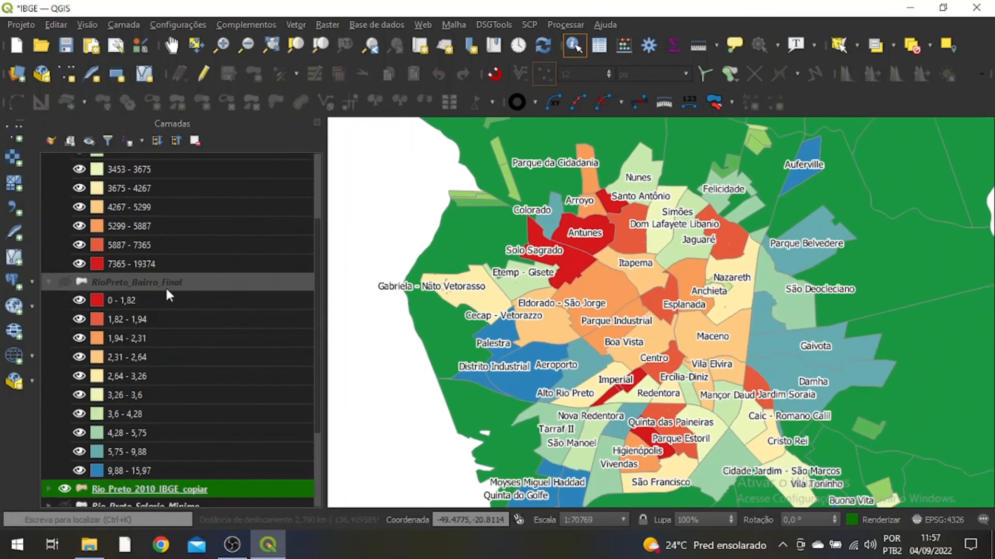
pyautogui.scroll(-2, 166, 287)
pyautogui.scroll(4, 166, 287)
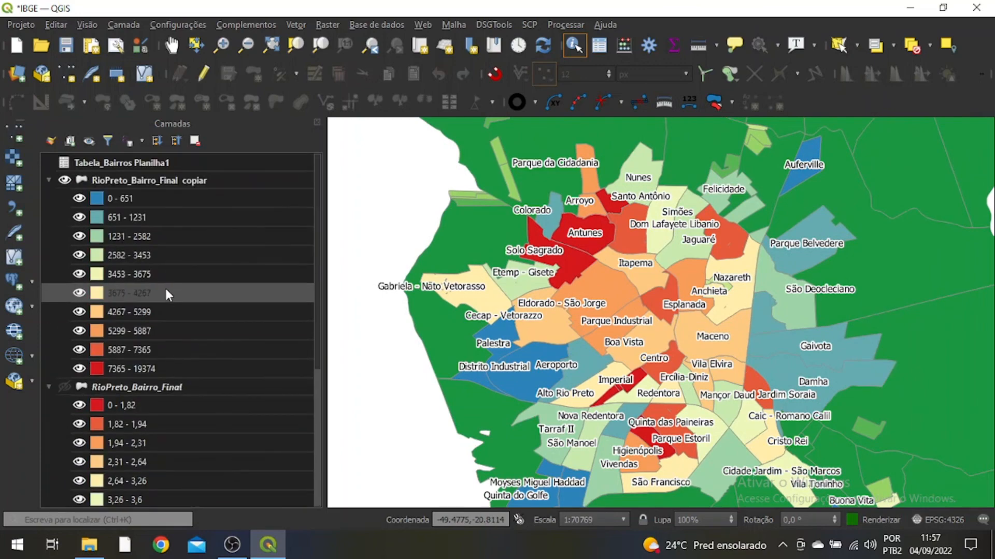
pyautogui.scroll(-4, 165, 337)
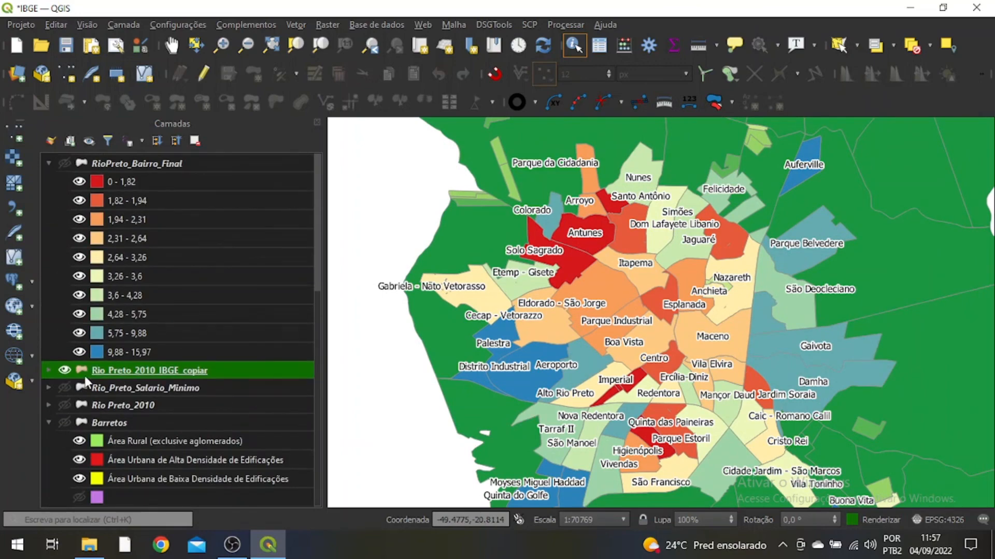
pyautogui.scroll(3, 116, 318)
pyautogui.scroll(-3, 172, 265)
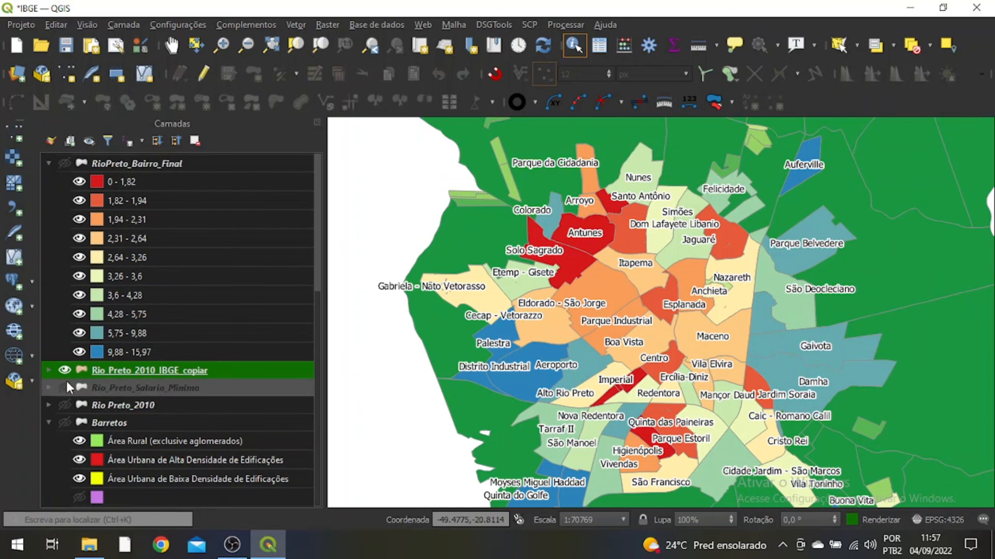
pyautogui.click(48, 369)
pyautogui.scroll(-3, 140, 362)
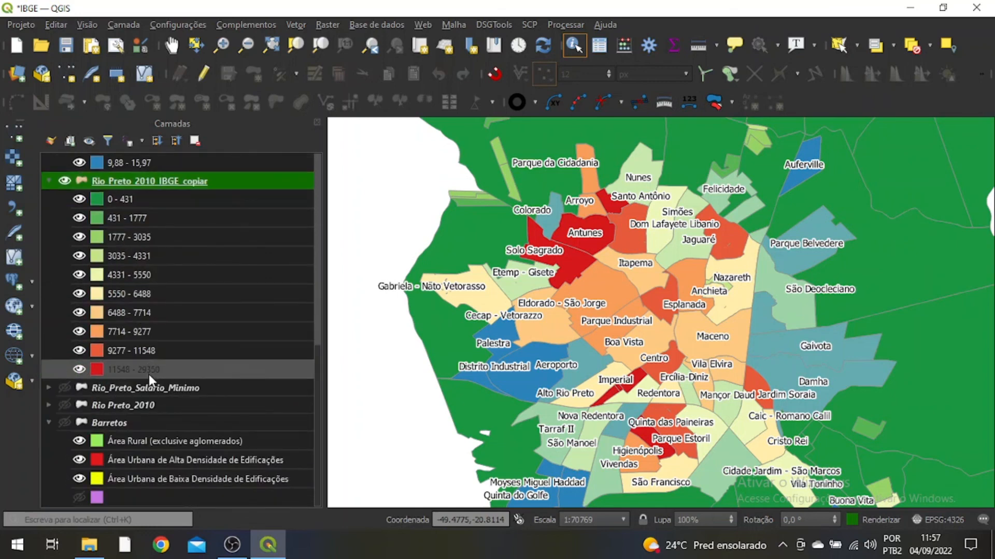
pyautogui.scroll(2, 147, 368)
pyautogui.scroll(5, 157, 453)
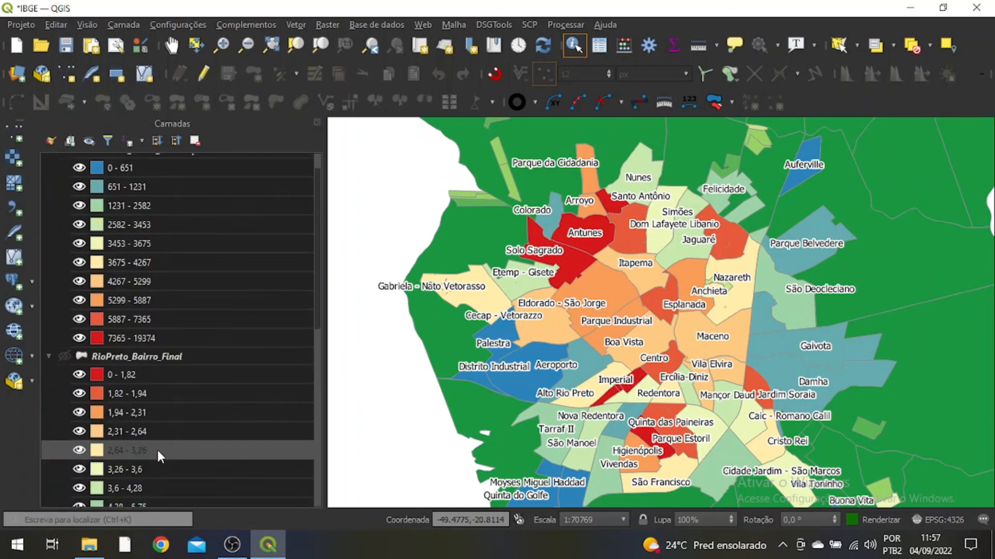
pyautogui.scroll(1, 719, 235)
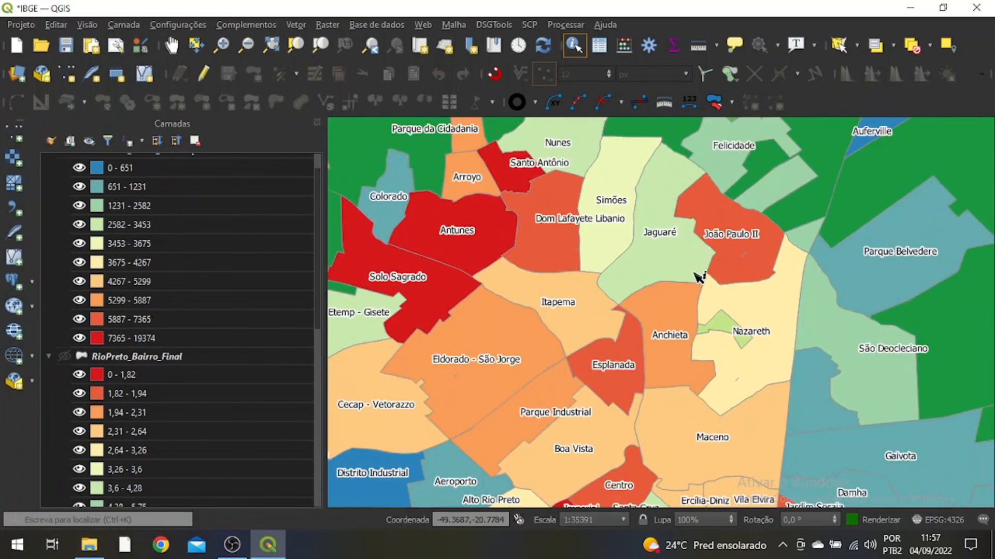
pyautogui.scroll(-1, 700, 277)
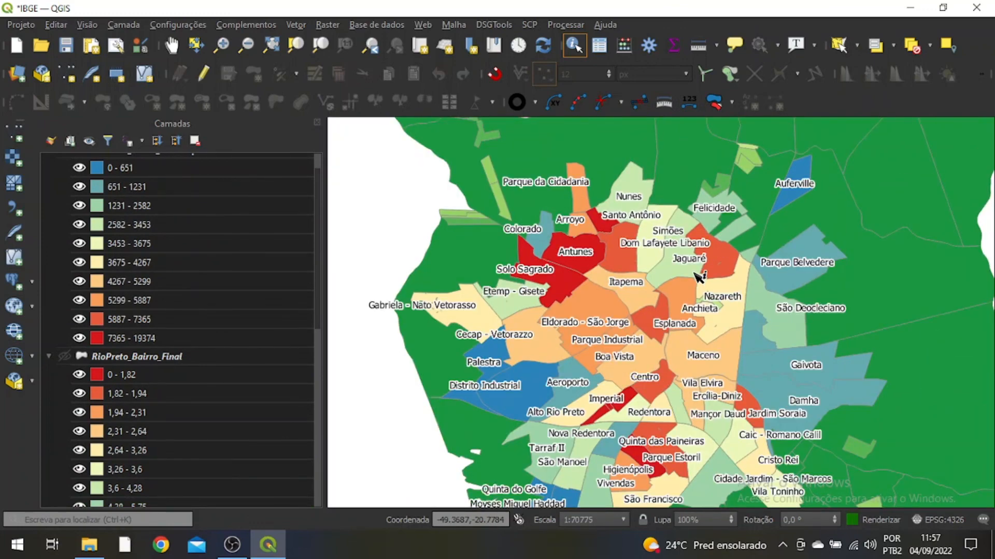